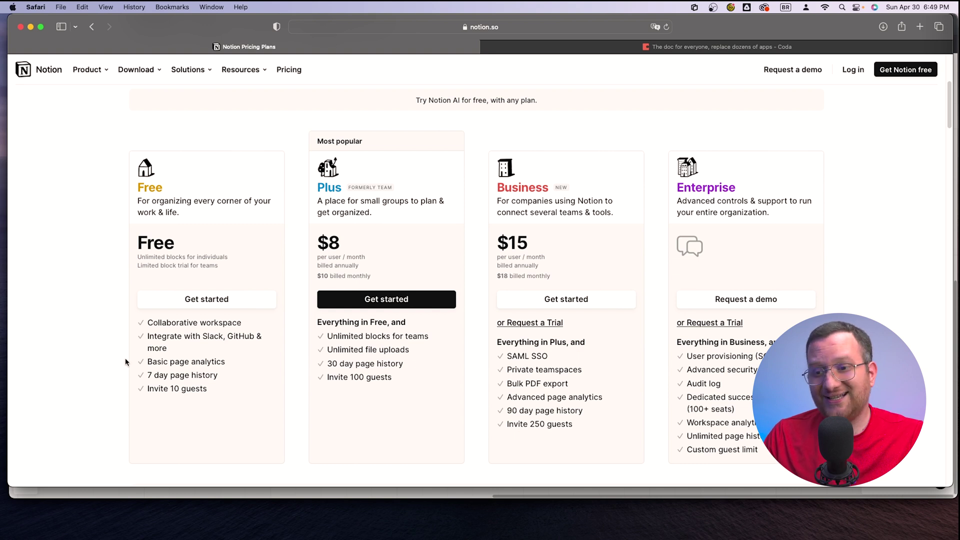
- Examine the Free plan's features and its row limit per synced database in Notion's plan comparison
{"action": "mouse_move", "coordinate": [166, 380]}
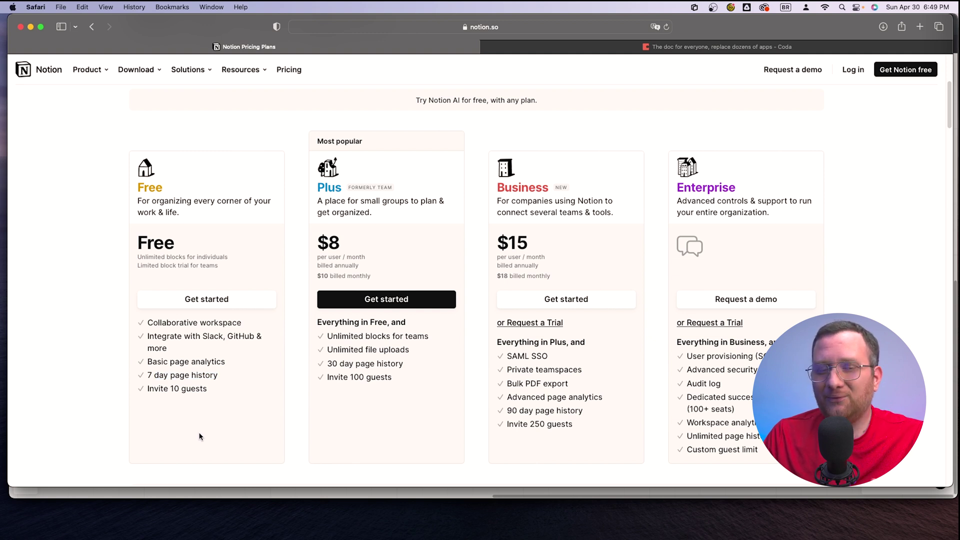
{"action": "scroll", "coordinate": [210, 430], "scroll_direction": "down", "scroll_amount": 20}
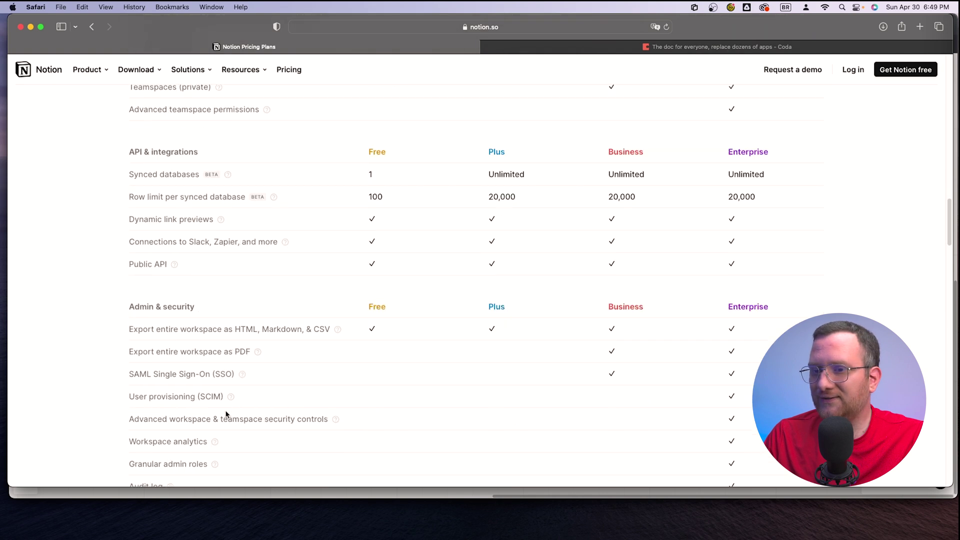
{"action": "left_click_drag", "start_coordinate": [367, 197], "coordinate": [400, 194]}
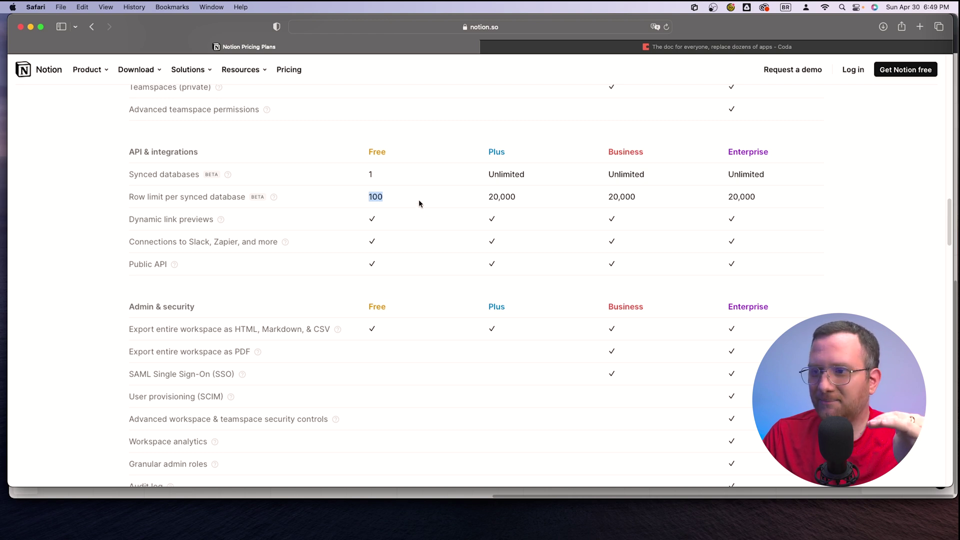
{"action": "left_click", "coordinate": [388, 193]}
{"action": "scroll", "coordinate": [388, 197], "scroll_direction": "down", "scroll_amount": 8}
{"action": "scroll", "coordinate": [391, 199], "scroll_direction": "up", "scroll_amount": 6}
{"action": "scroll", "coordinate": [394, 200], "scroll_direction": "up", "scroll_amount": 4}
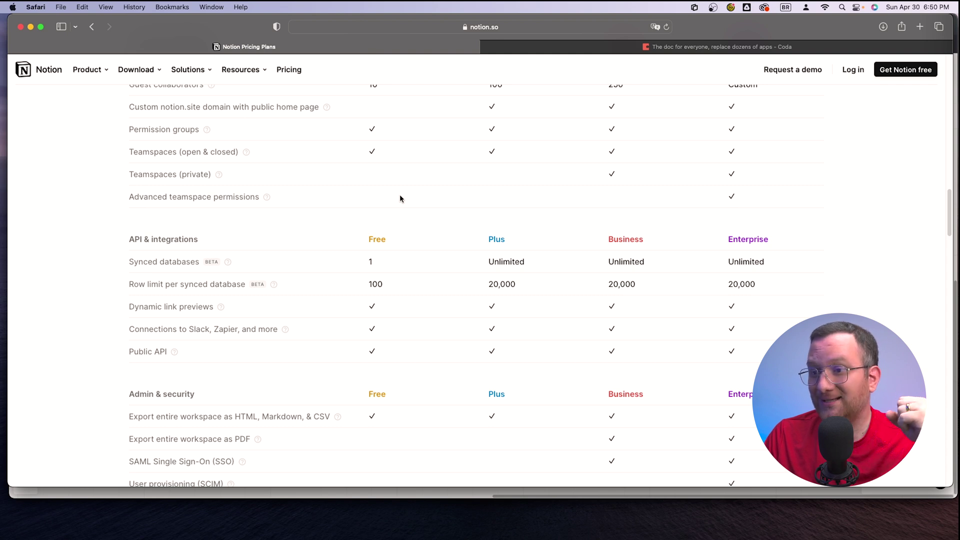
{"action": "scroll", "coordinate": [349, 284], "scroll_direction": "up", "scroll_amount": 15}
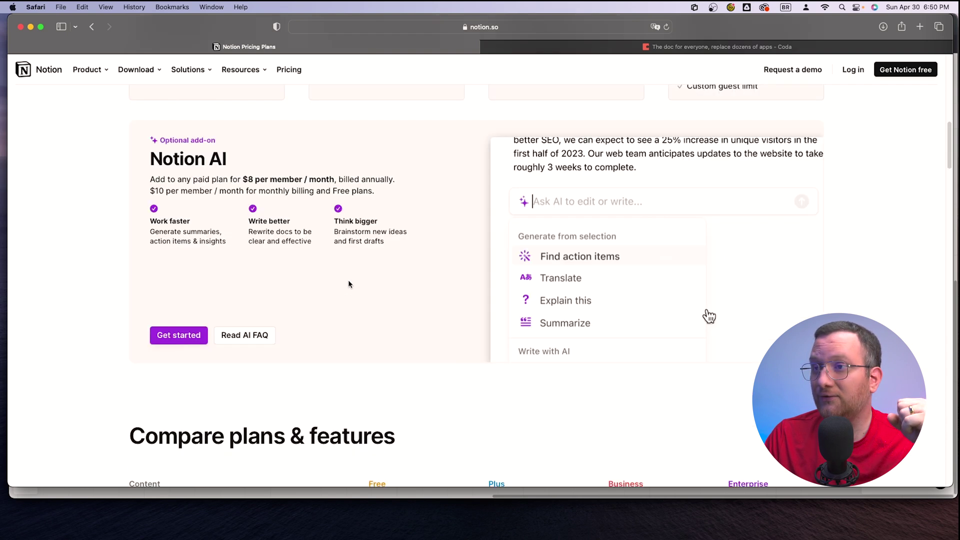
- Examine the Notion Plus plan's blocks explanation and page history, and the guest collaborators entry in the feature comparison
{"action": "scroll", "coordinate": [348, 284], "scroll_direction": "up", "scroll_amount": 10}
{"action": "scroll", "coordinate": [350, 280], "scroll_direction": "down", "scroll_amount": 4}
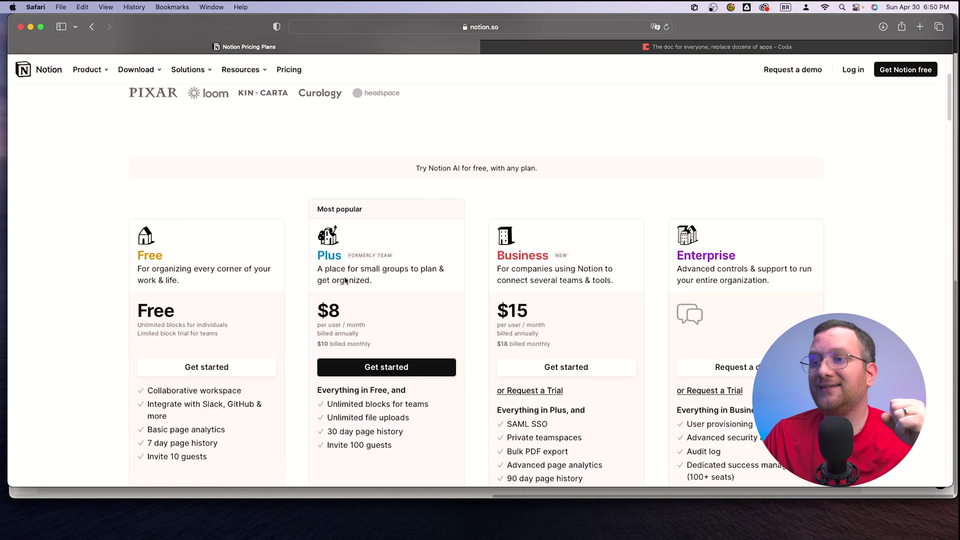
{"action": "scroll", "coordinate": [345, 279], "scroll_direction": "down", "scroll_amount": 1}
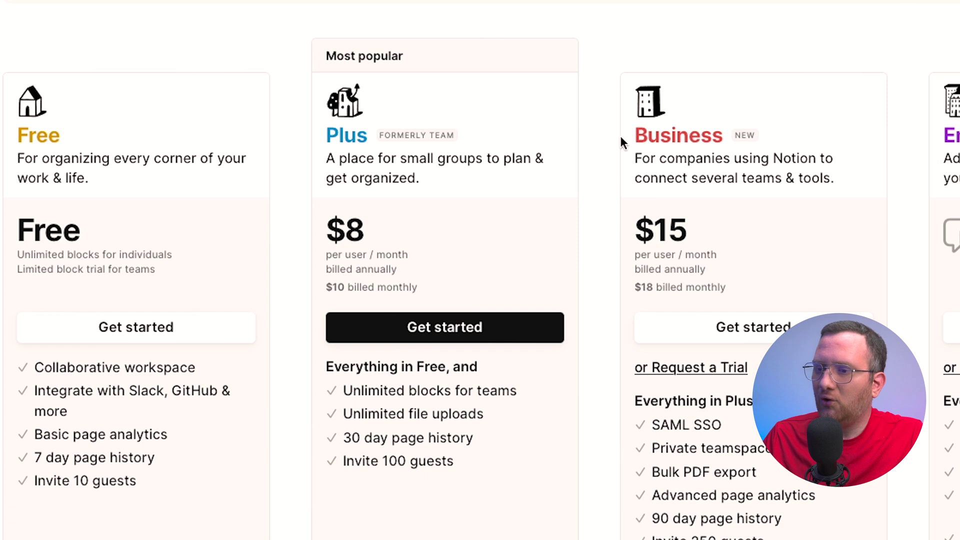
{"action": "scroll", "coordinate": [566, 148], "scroll_direction": "down", "scroll_amount": 1}
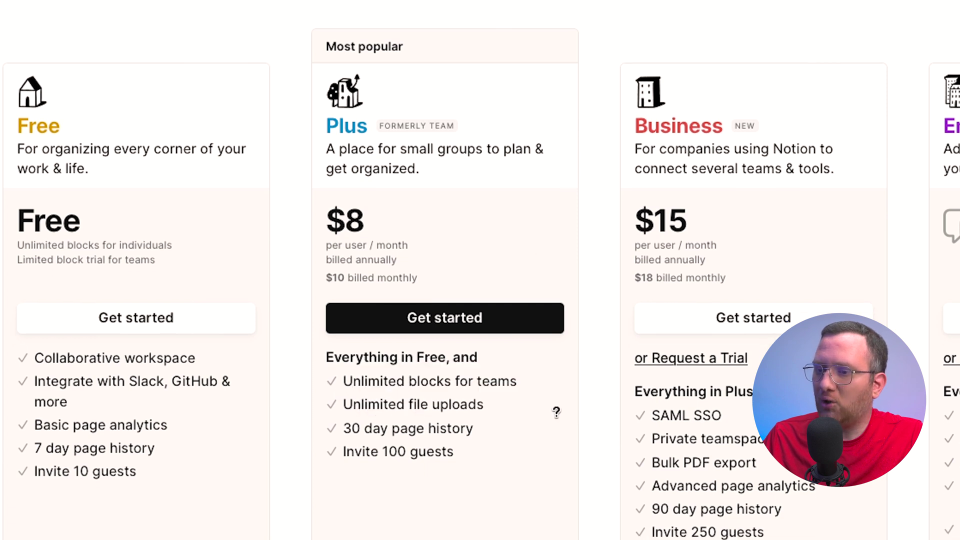
{"action": "mouse_move", "coordinate": [493, 383]}
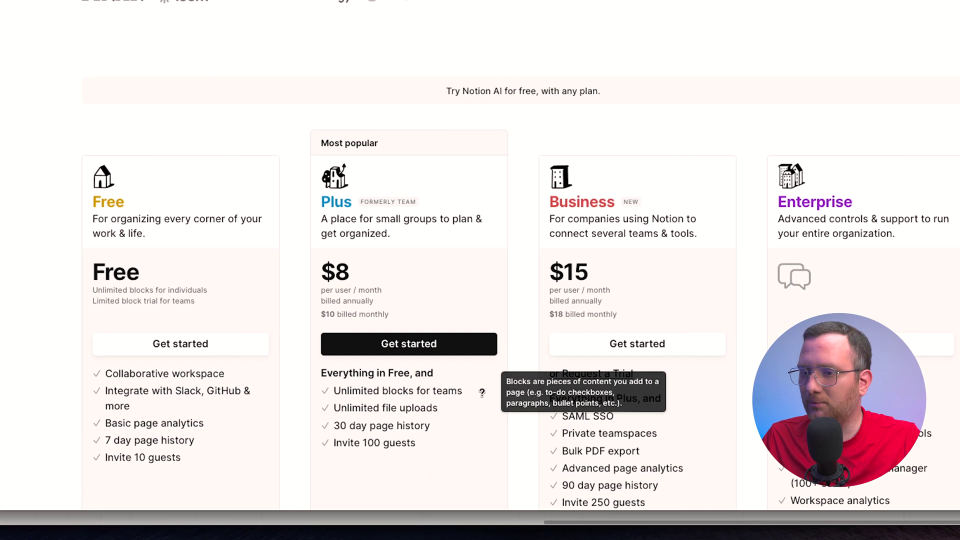
{"action": "left_click_drag", "start_coordinate": [431, 426], "coordinate": [363, 426]}
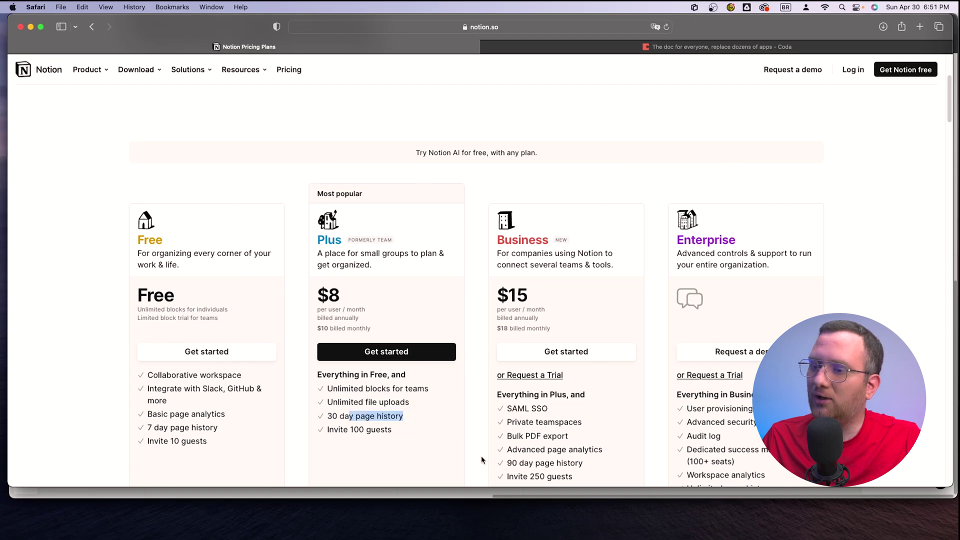
{"action": "left_click", "coordinate": [462, 433]}
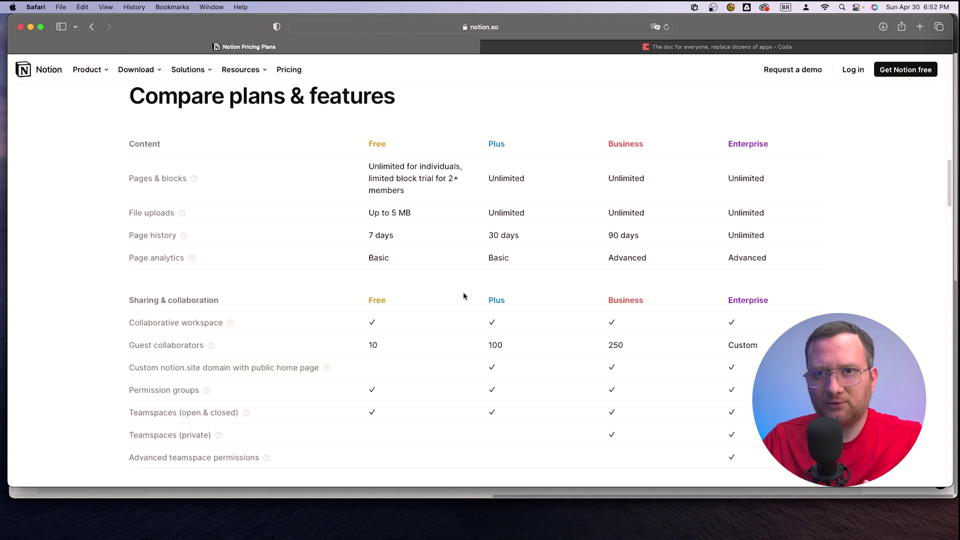
{"action": "mouse_move", "coordinate": [213, 346]}
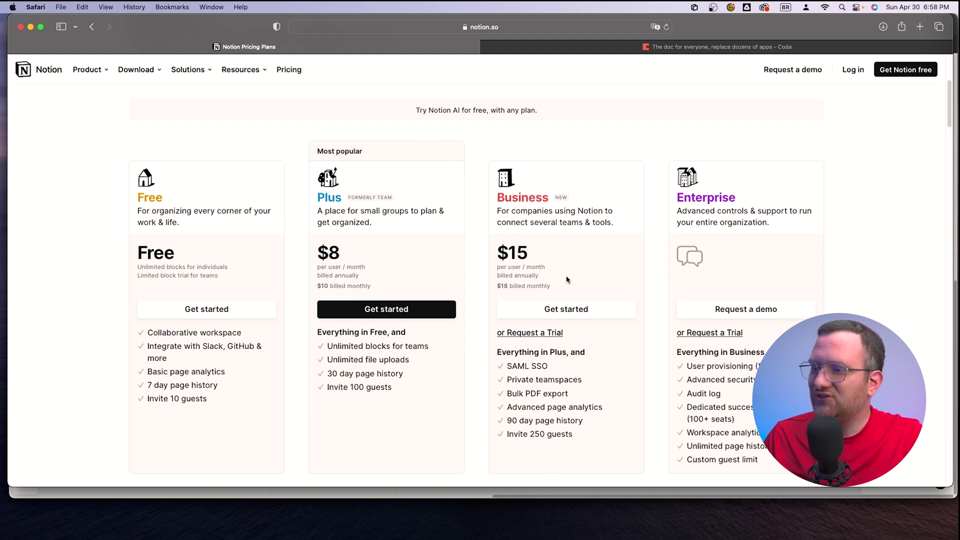
- Examine the Notion Business plan's private teamspaces feature and its monthly billing price
{"action": "scroll", "coordinate": [567, 279], "scroll_direction": "down", "scroll_amount": 1}
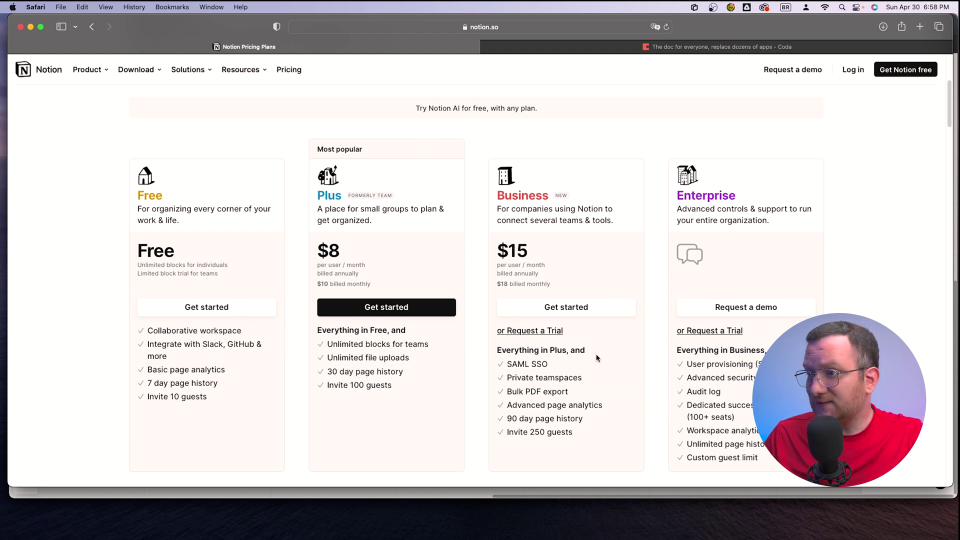
{"action": "left_click_drag", "start_coordinate": [505, 379], "coordinate": [579, 376]}
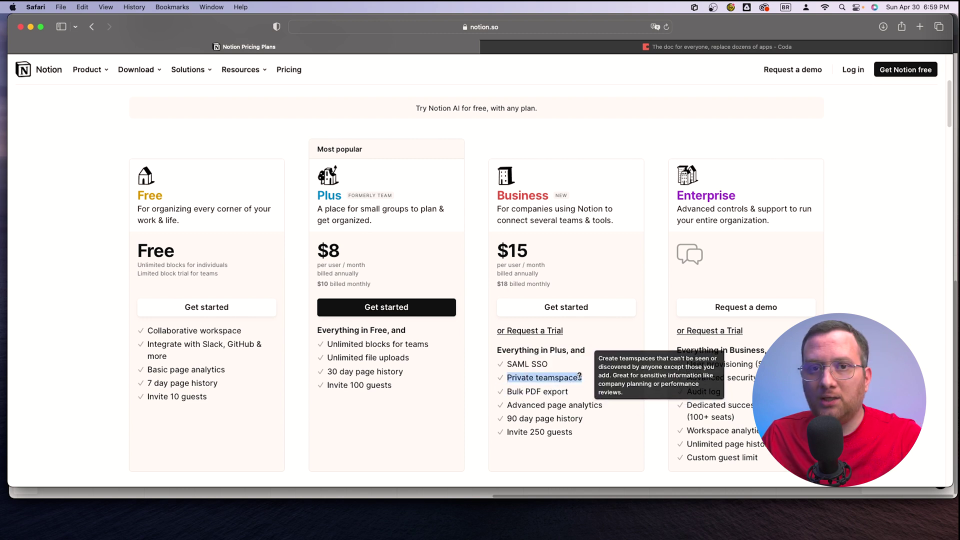
{"action": "left_click", "coordinate": [628, 365]}
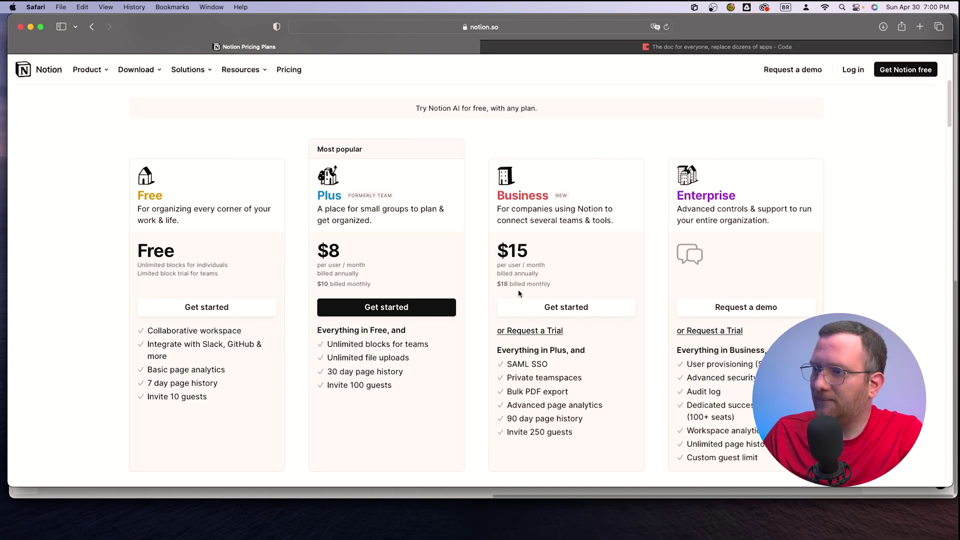
{"action": "left_click_drag", "start_coordinate": [558, 286], "coordinate": [501, 284]}
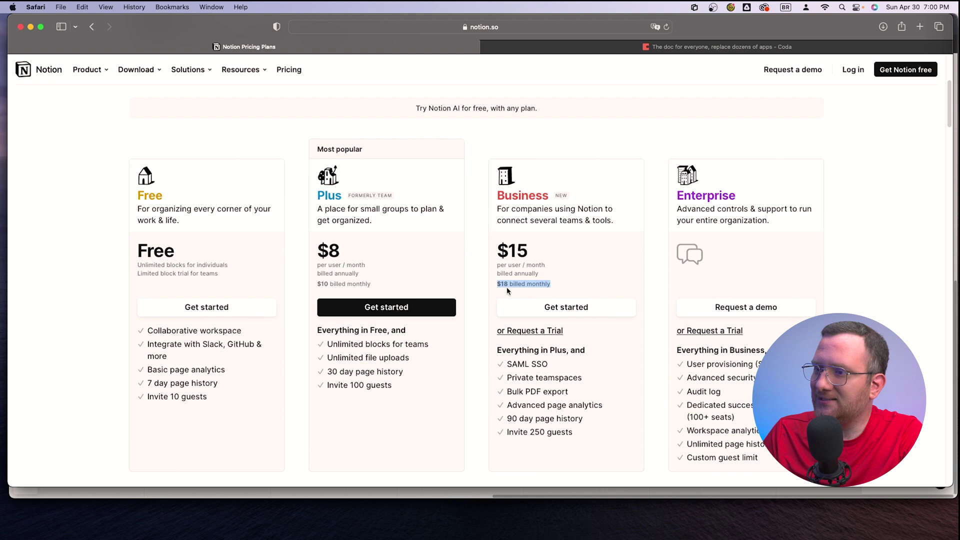
{"action": "left_click", "coordinate": [511, 284]}
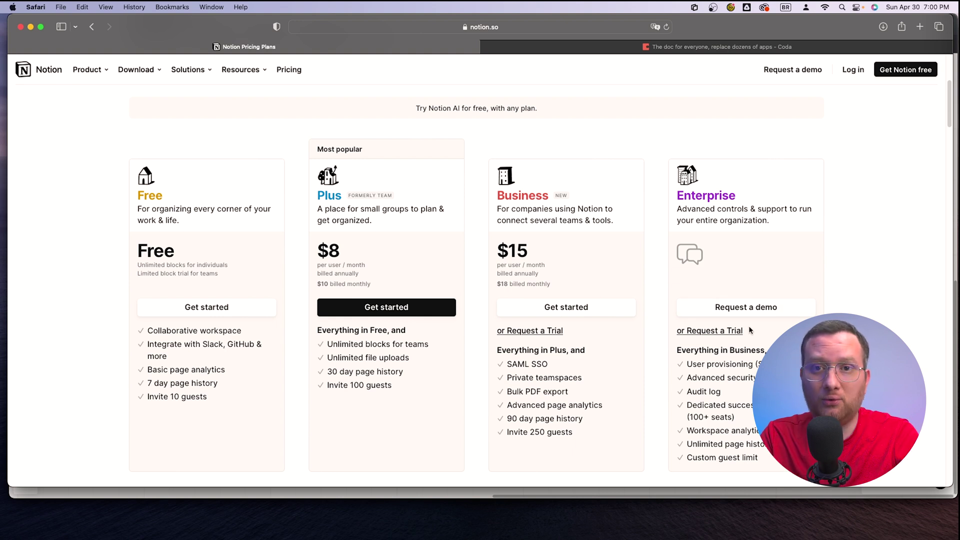
- Open Coda's pricing page and read how Maker Billing charges Doc Makers, Editors and Viewers
{"action": "left_click", "coordinate": [655, 49]}
{"action": "left_click", "coordinate": [541, 89]}
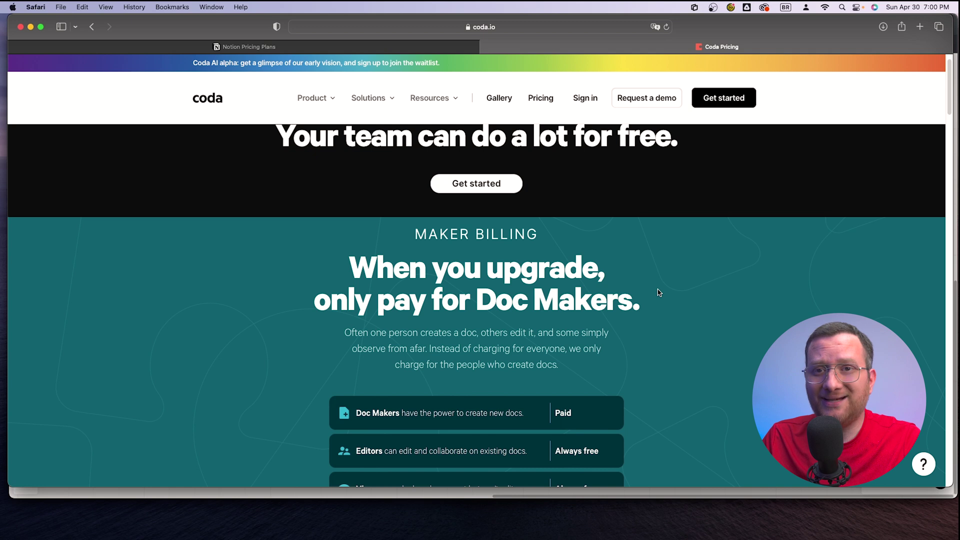
{"action": "scroll", "coordinate": [649, 288], "scroll_direction": "down", "scroll_amount": 1}
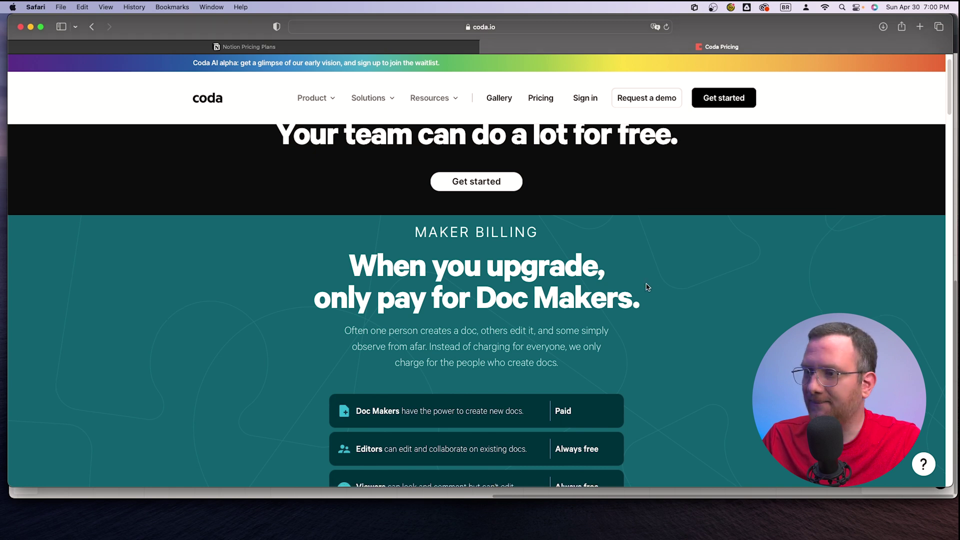
{"action": "scroll", "coordinate": [646, 286], "scroll_direction": "down", "scroll_amount": 5}
{"action": "scroll", "coordinate": [646, 286], "scroll_direction": "up", "scroll_amount": 5}
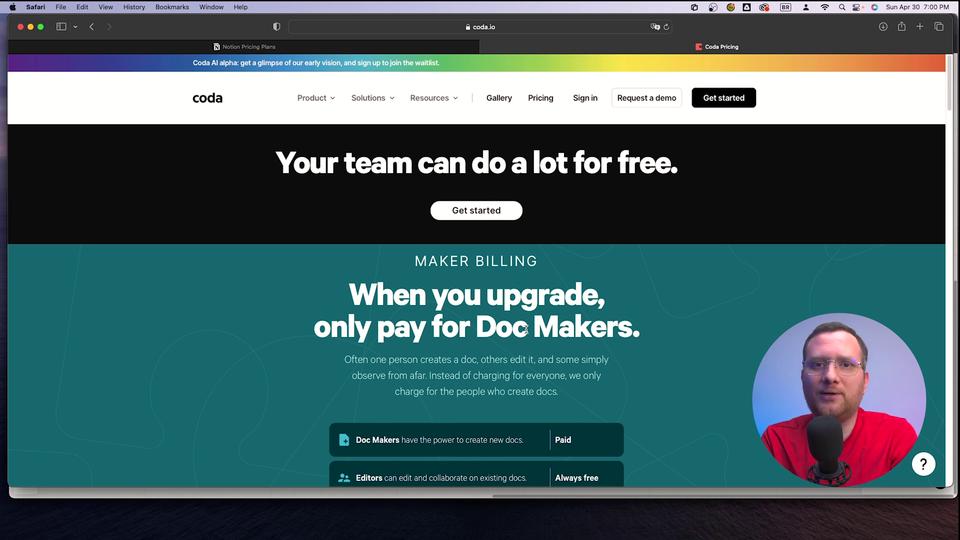
{"action": "scroll", "coordinate": [617, 333], "scroll_direction": "down", "scroll_amount": 5}
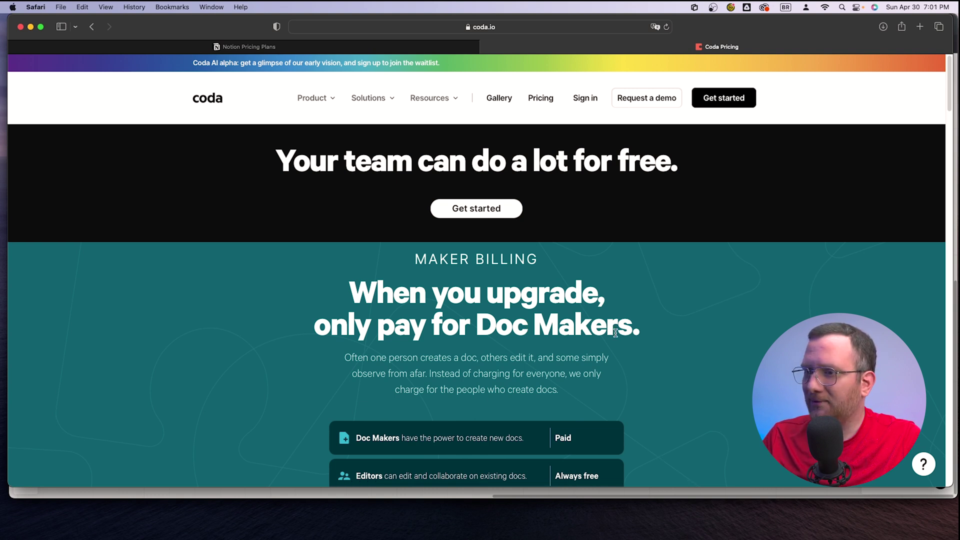
- Examine the features of Coda's pricing plans, including doc locking in the Team plan
{"action": "scroll", "coordinate": [617, 335], "scroll_direction": "down", "scroll_amount": 8}
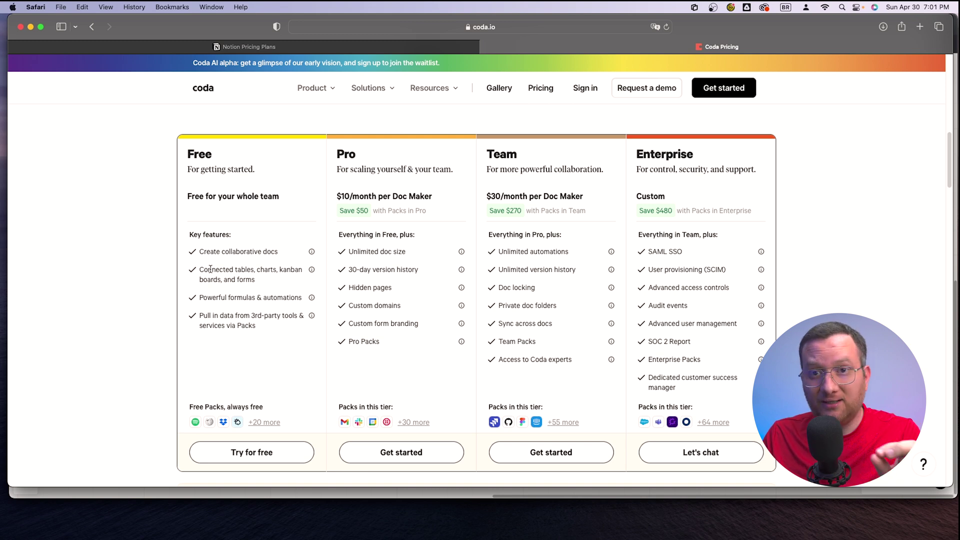
{"action": "scroll", "coordinate": [351, 158], "scroll_direction": "down", "scroll_amount": 1}
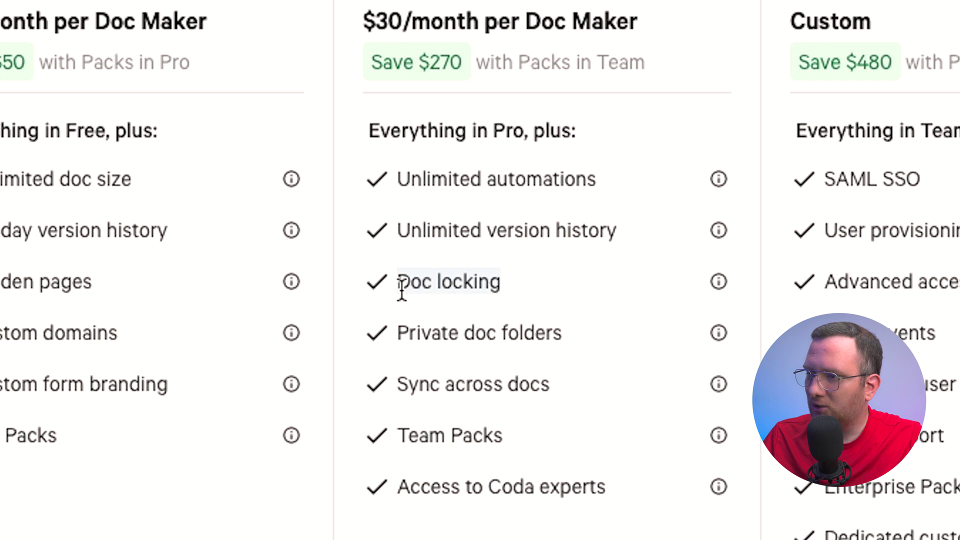
{"action": "mouse_move", "coordinate": [716, 294]}
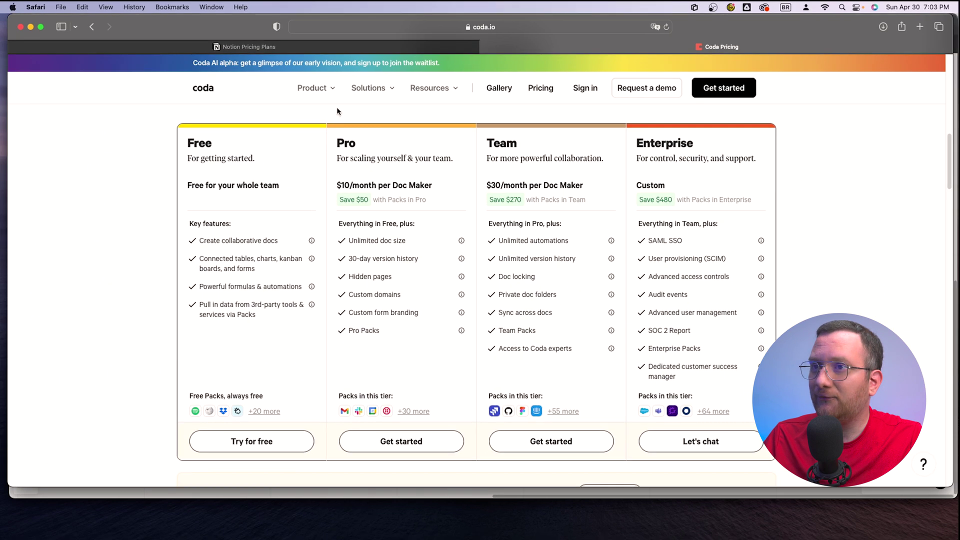
- Compare the price of Notion's Business plan with the price of Coda's Team plan
{"action": "left_click", "coordinate": [324, 50]}
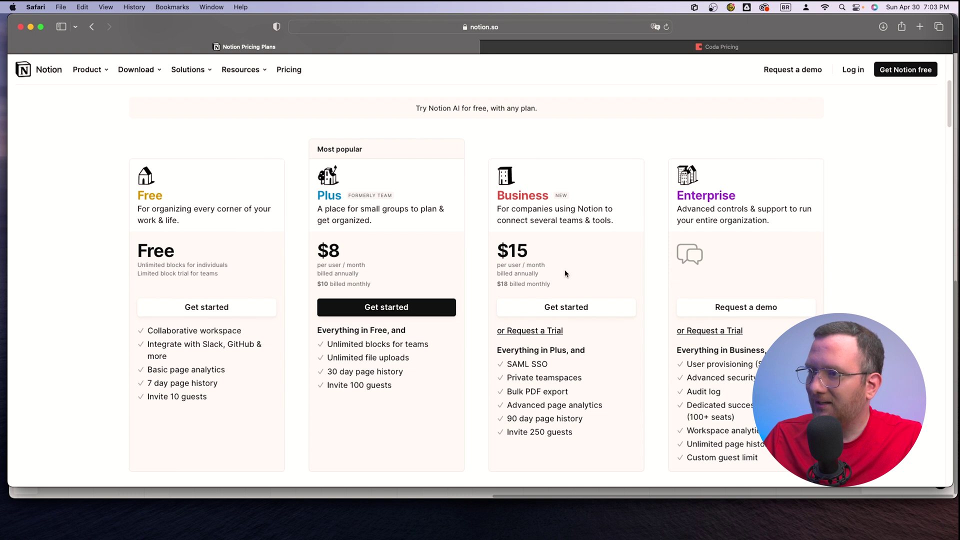
{"action": "mouse_move", "coordinate": [568, 400]}
{"action": "left_click", "coordinate": [539, 49]}
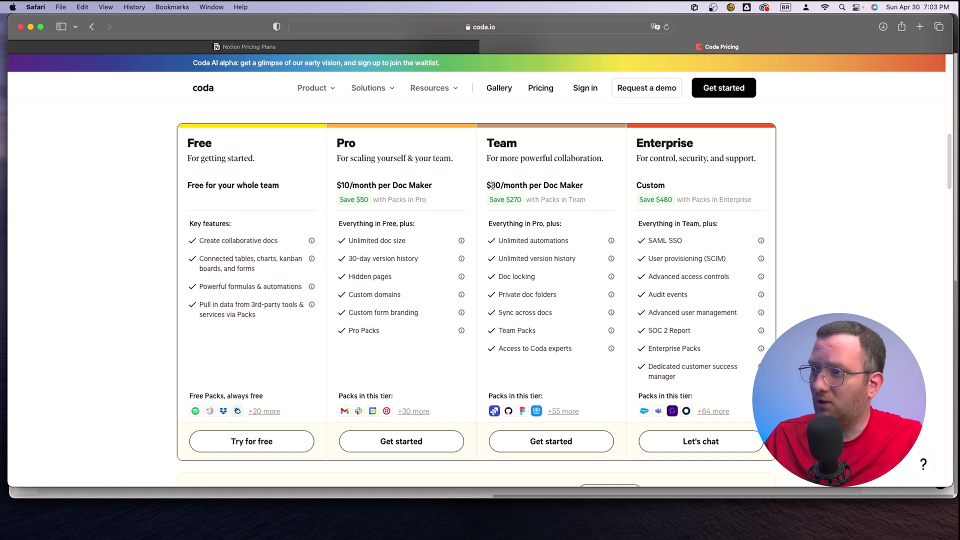
{"action": "left_click", "coordinate": [379, 48]}
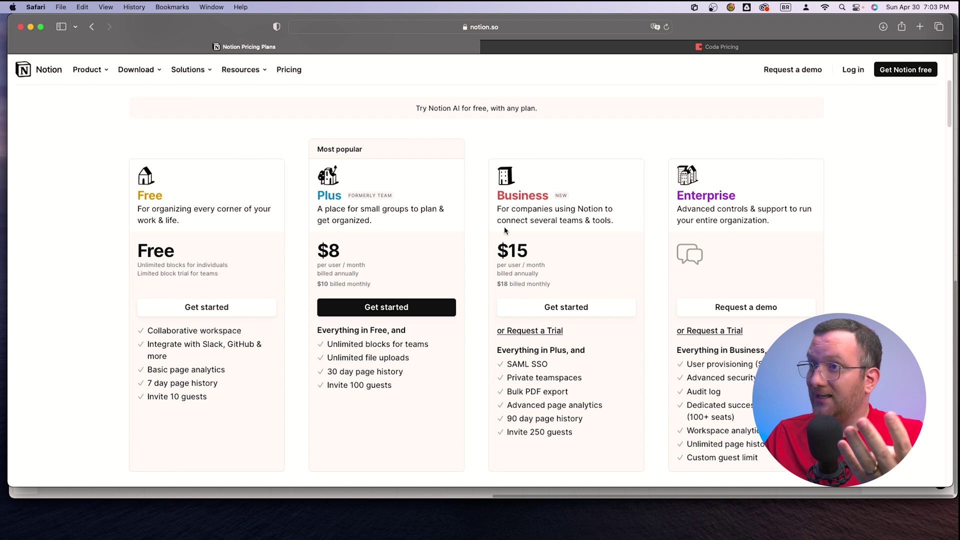
{"action": "left_click", "coordinate": [542, 47]}
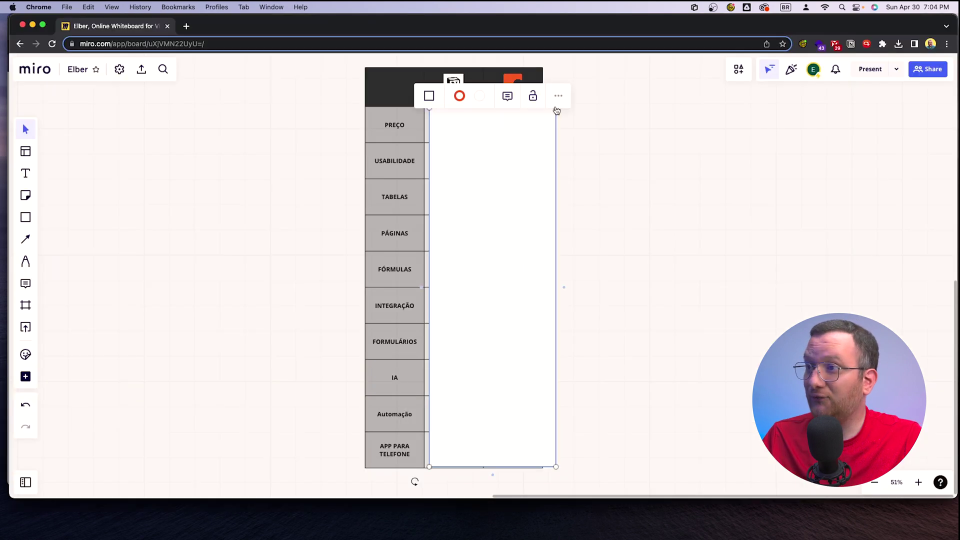
- On the Miro comparison board, shorten the white cover rectangle from above to uncover the PREÇO row
{"action": "left_click_drag", "start_coordinate": [555, 109], "coordinate": [553, 146]}
{"action": "left_click", "coordinate": [626, 148]}
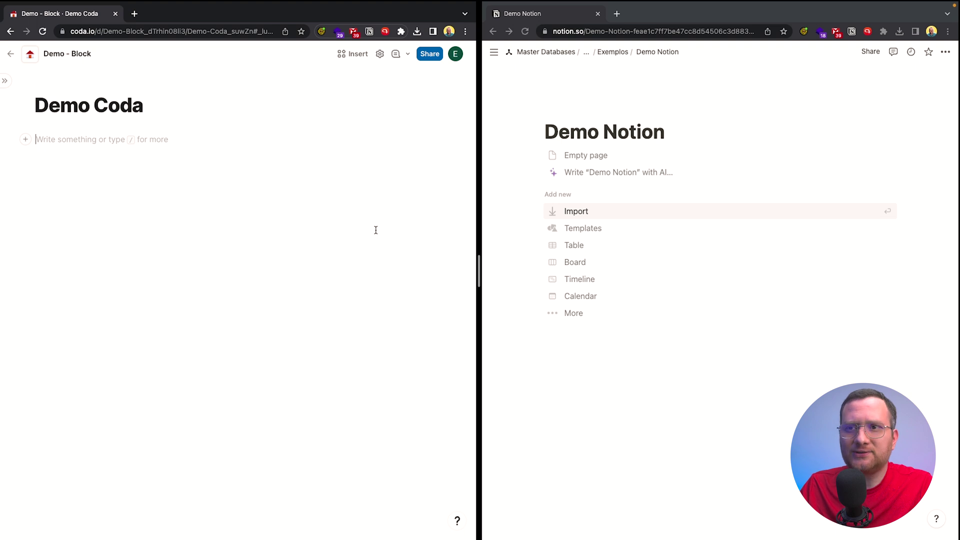
- Write "Escrever qualquer coisa" in the body of both the Demo Coda page and the empty Demo Notion page
{"action": "left_click", "coordinate": [206, 167]}
{"action": "type", "text": "Escrever qualquer coisa"}
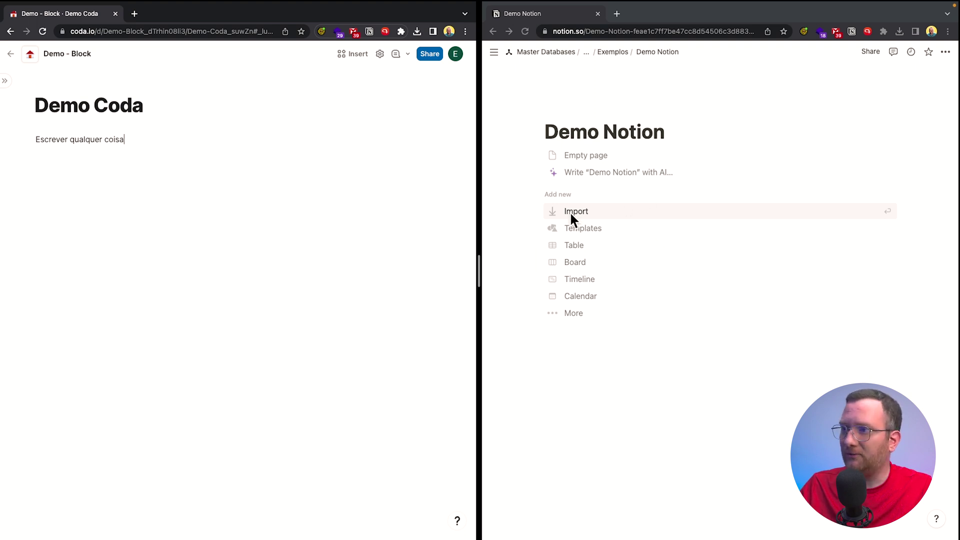
{"action": "left_click", "coordinate": [613, 336]}
{"action": "left_click", "coordinate": [610, 328]}
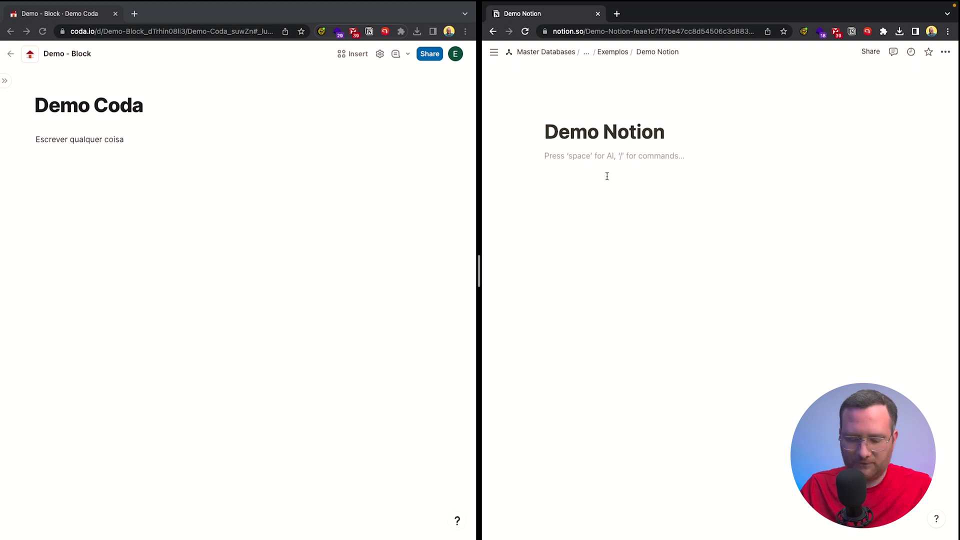
{"action": "type", "text": "Escrever qualquer coisa"}
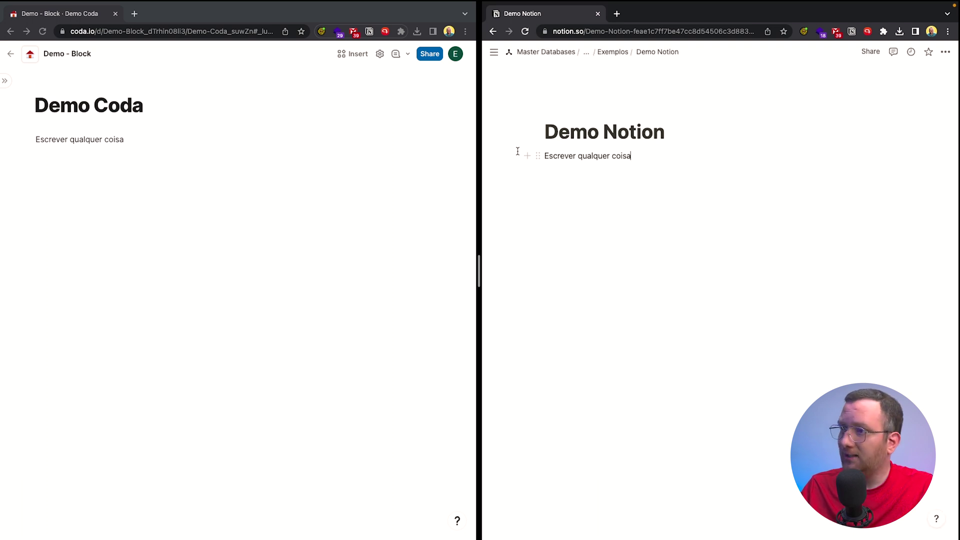
- Turn the "Escrever qualquer coisa" block on the Demo Notion page into a Heading 2
{"action": "left_click", "coordinate": [537, 157]}
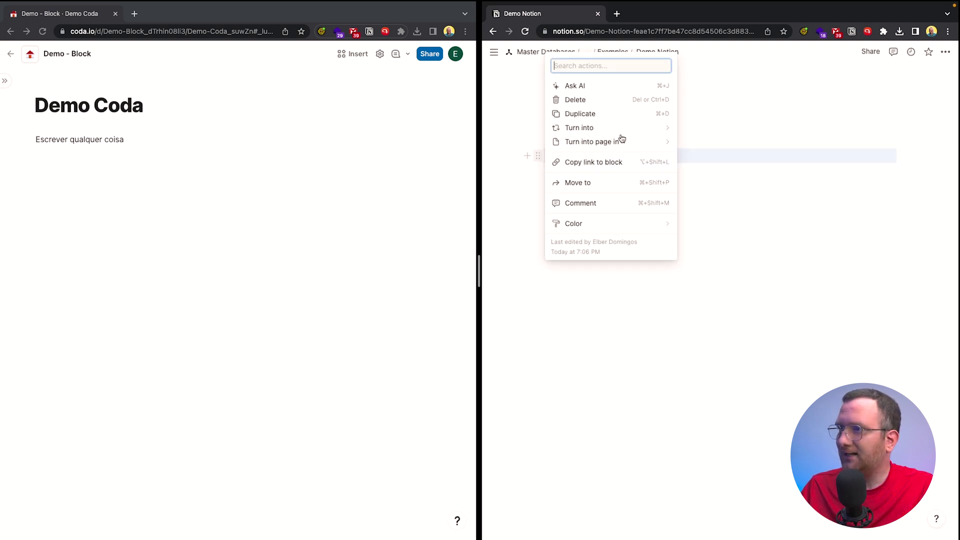
{"action": "mouse_move", "coordinate": [628, 131]}
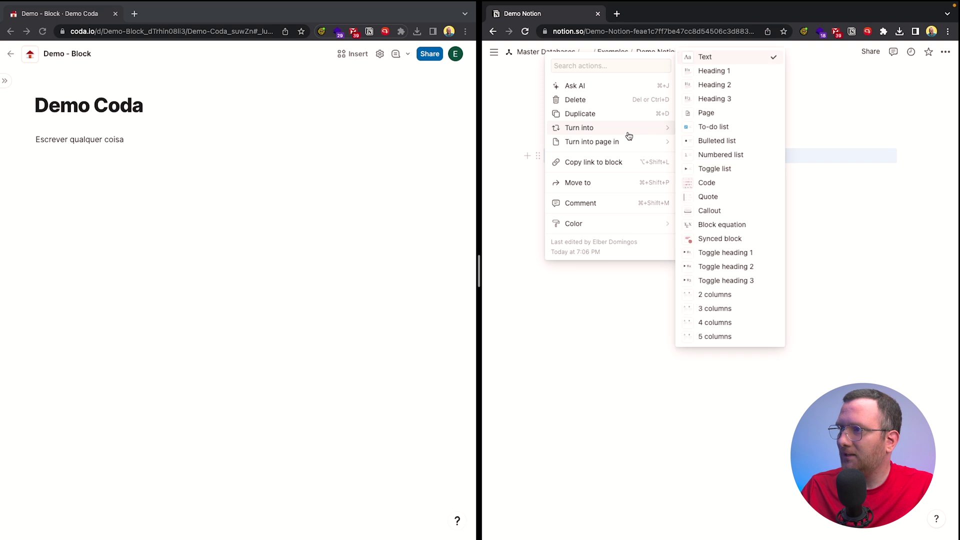
{"action": "left_click", "coordinate": [726, 86]}
{"action": "left_click", "coordinate": [654, 253]}
- Change the "Escrever qualquer coisa" line on the Demo Coda page to the H2 paragraph style
{"action": "left_click", "coordinate": [44, 142]}
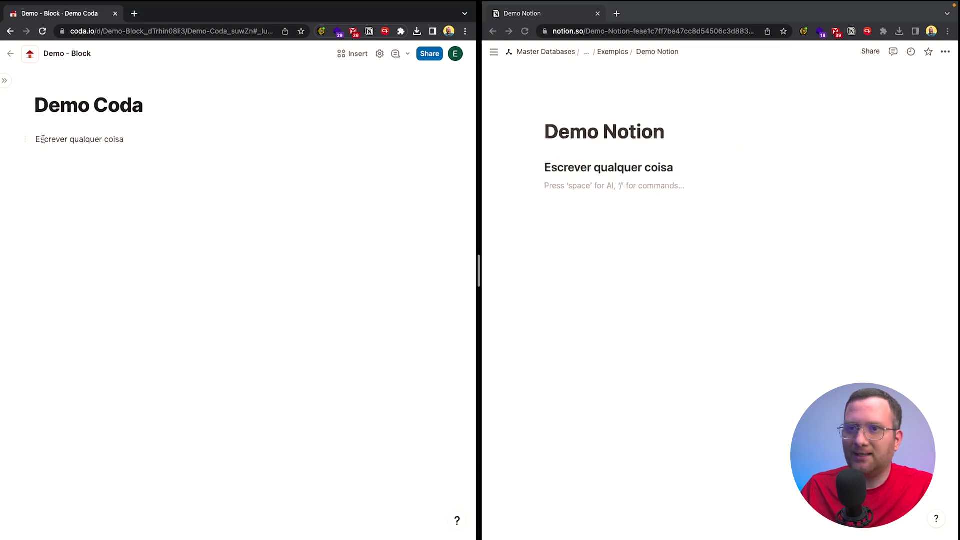
{"action": "left_click", "coordinate": [25, 139]}
{"action": "mouse_move", "coordinate": [88, 157]}
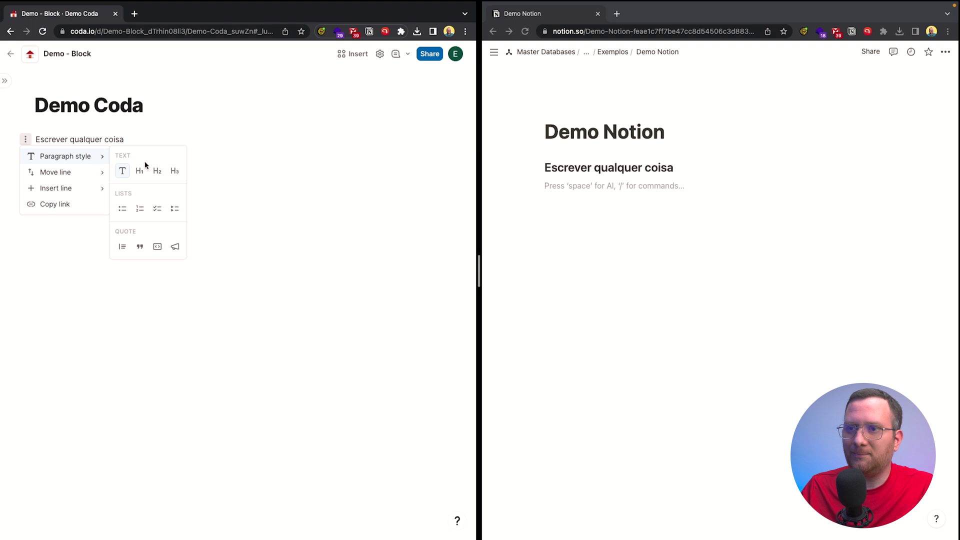
{"action": "left_click", "coordinate": [156, 171]}
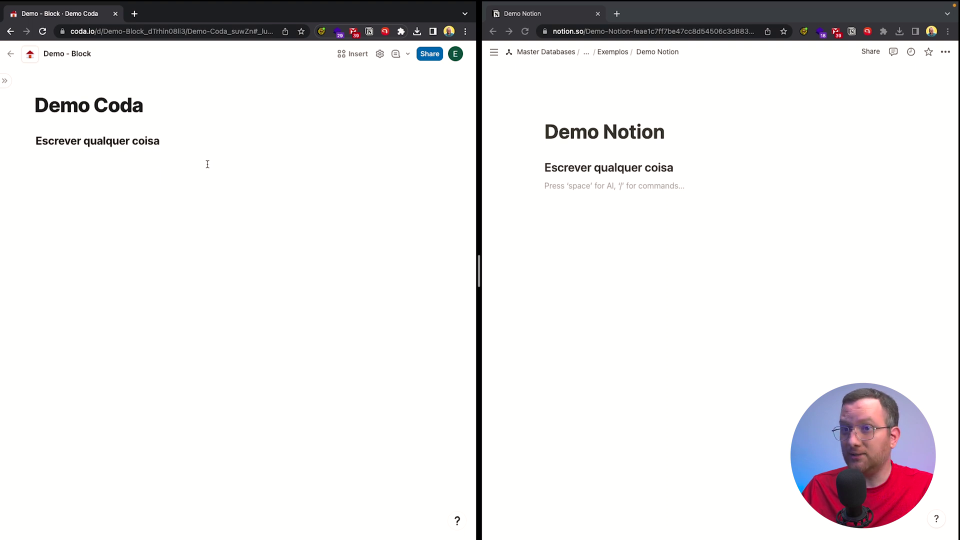
- Insert a blank table below the heading on the Demo Coda page and name it "Tabela Coda"
{"action": "key", "text": "Return"}
{"action": "type", "text": "/tab"}
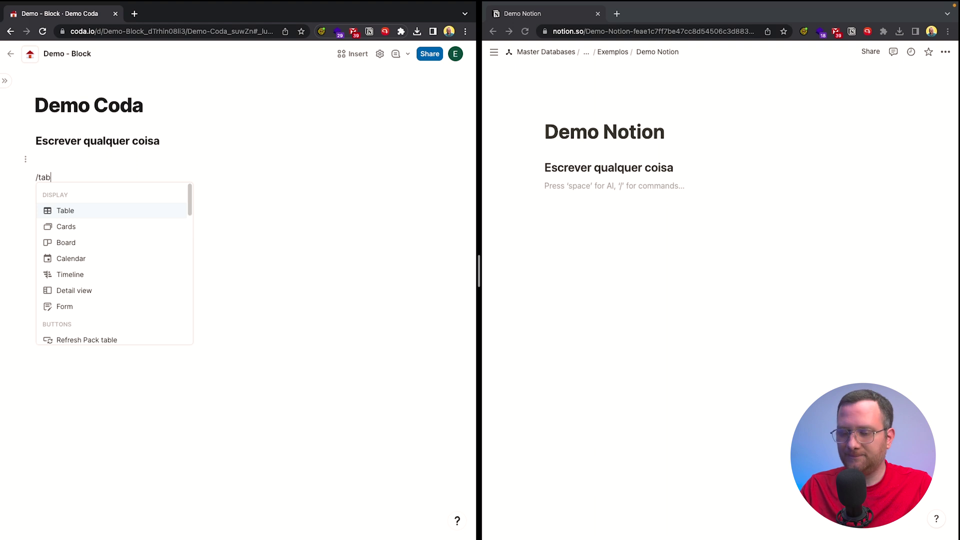
{"action": "key", "text": "Return"}
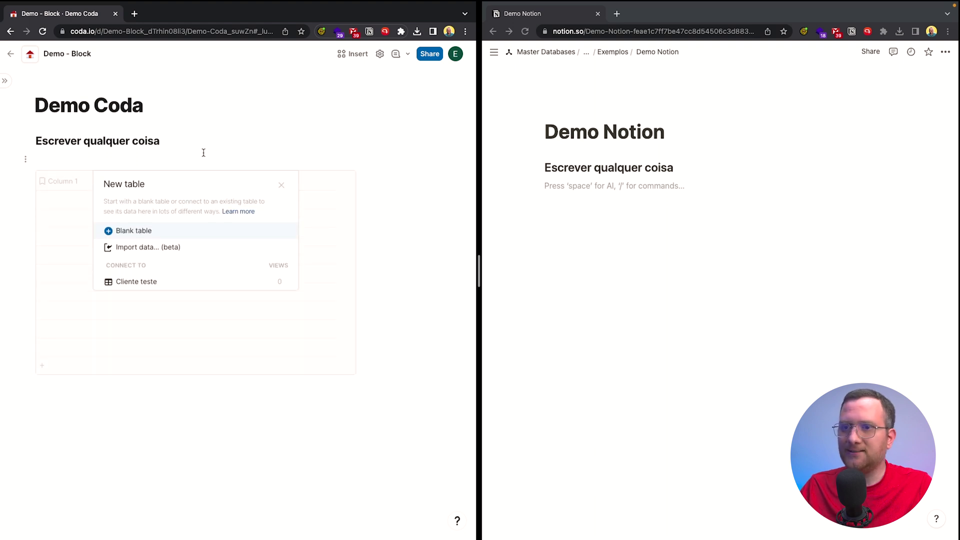
{"action": "left_click", "coordinate": [169, 236]}
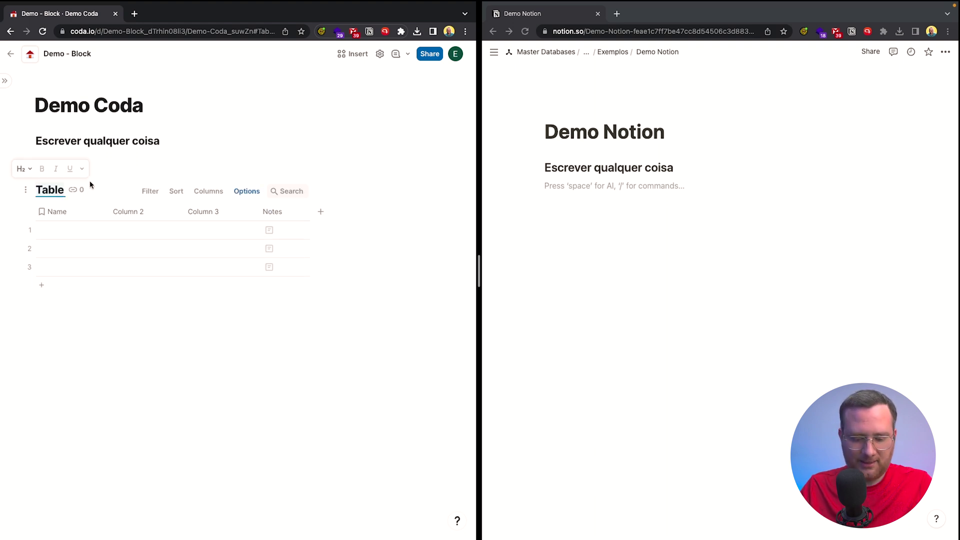
{"action": "type", "text": "Tabela Coda"}
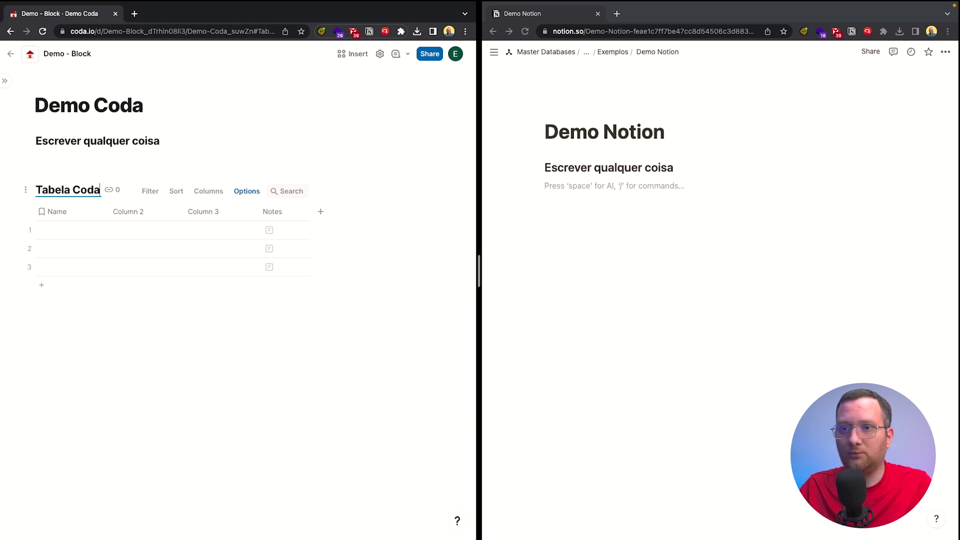
{"action": "left_click", "coordinate": [148, 371]}
- Insert a table view below the heading on the Demo Notion page, backed by a new database named "Tabela Notion"
{"action": "left_click", "coordinate": [576, 181]}
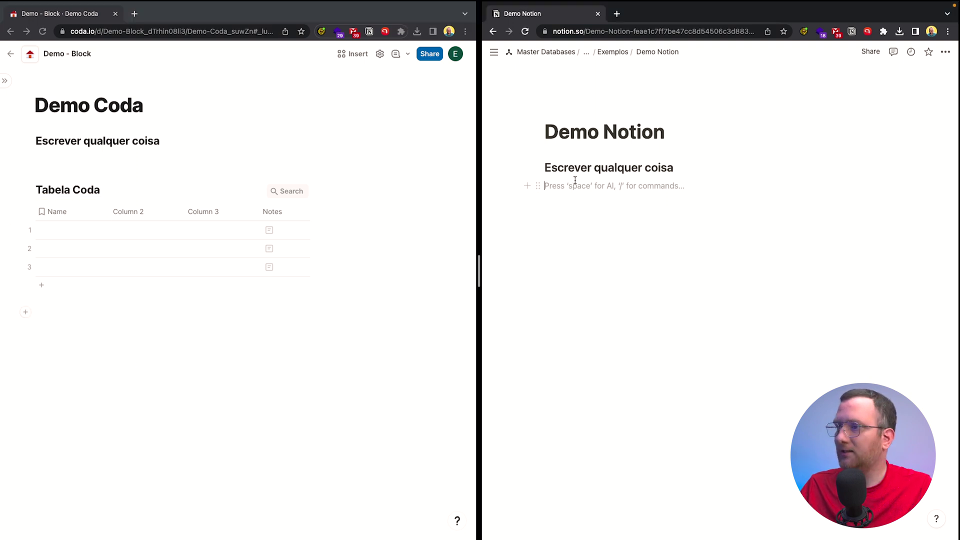
{"action": "key", "text": "Return"}
{"action": "type", "text": "/"}
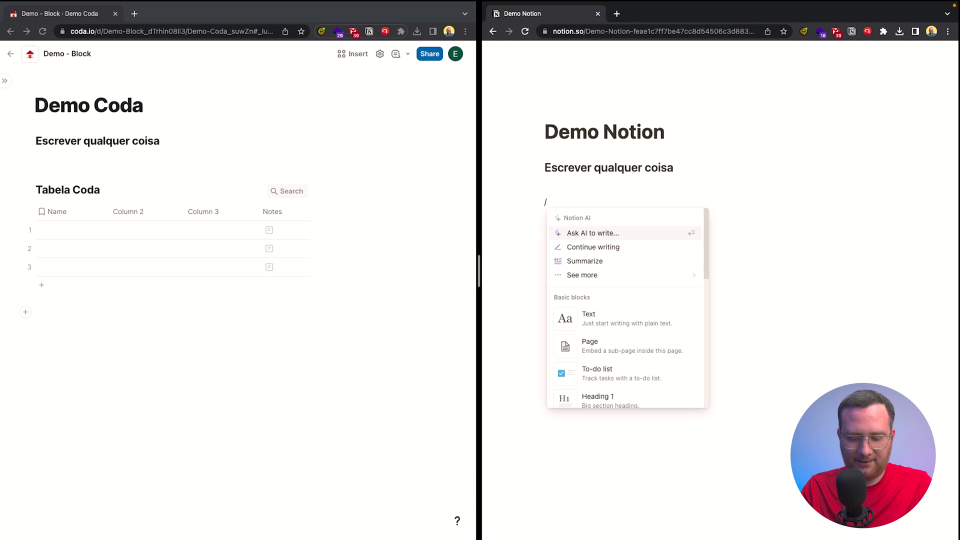
{"action": "type", "text": "tab"}
{"action": "key", "text": "Down"}
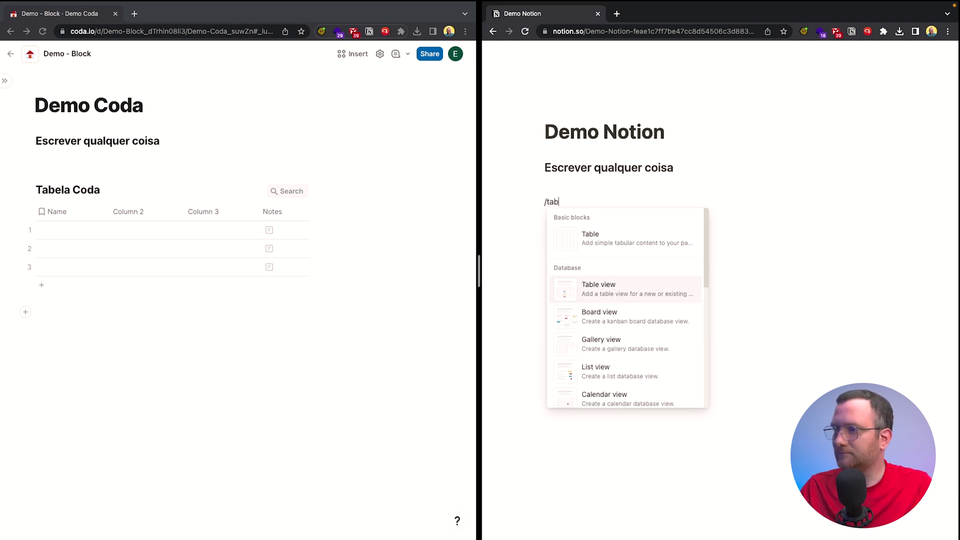
{"action": "key", "text": "Return"}
{"action": "type", "text": "Tabela Notion"}
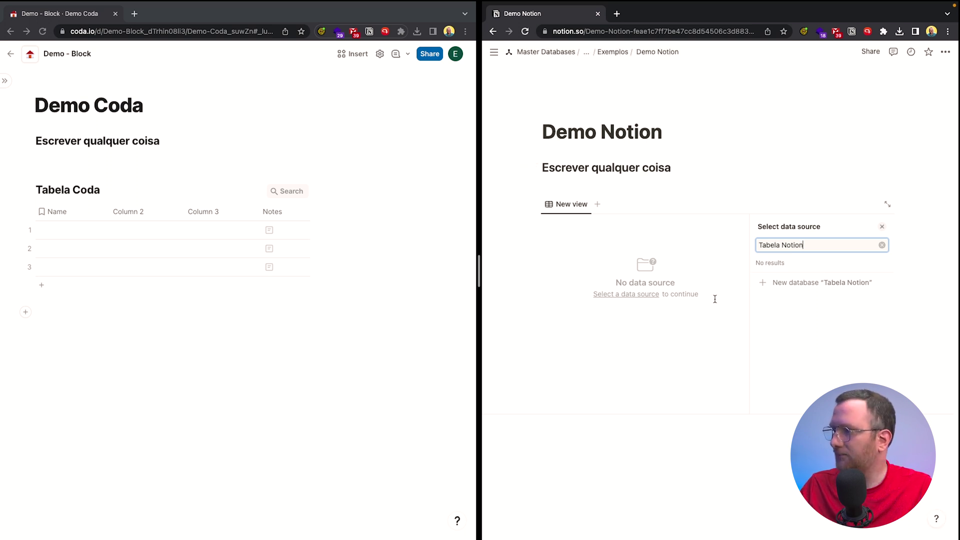
{"action": "left_click", "coordinate": [821, 283]}
{"action": "left_click", "coordinate": [680, 443]}
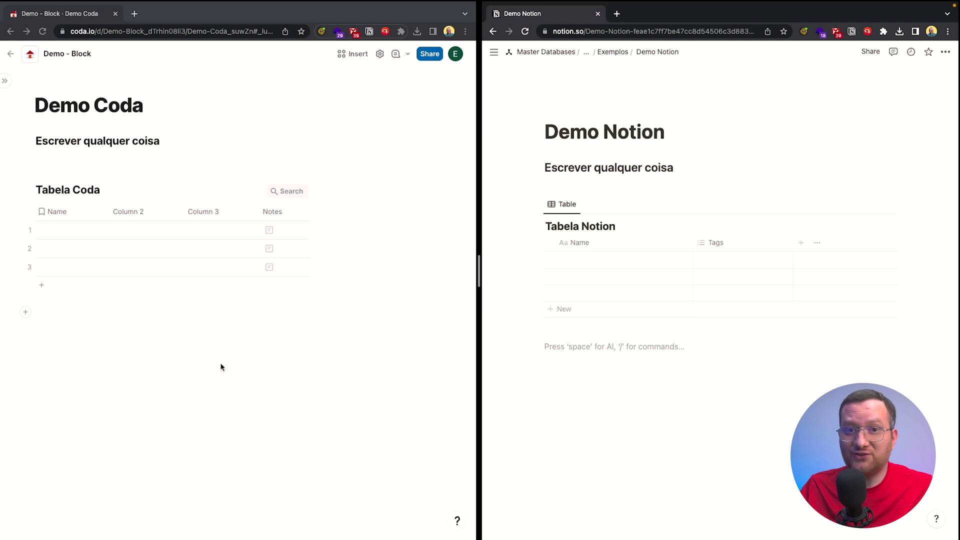
- Browse the templates, text and layout blocks that Coda offers for insertion below Tabela Coda
{"action": "left_click", "coordinate": [183, 350]}
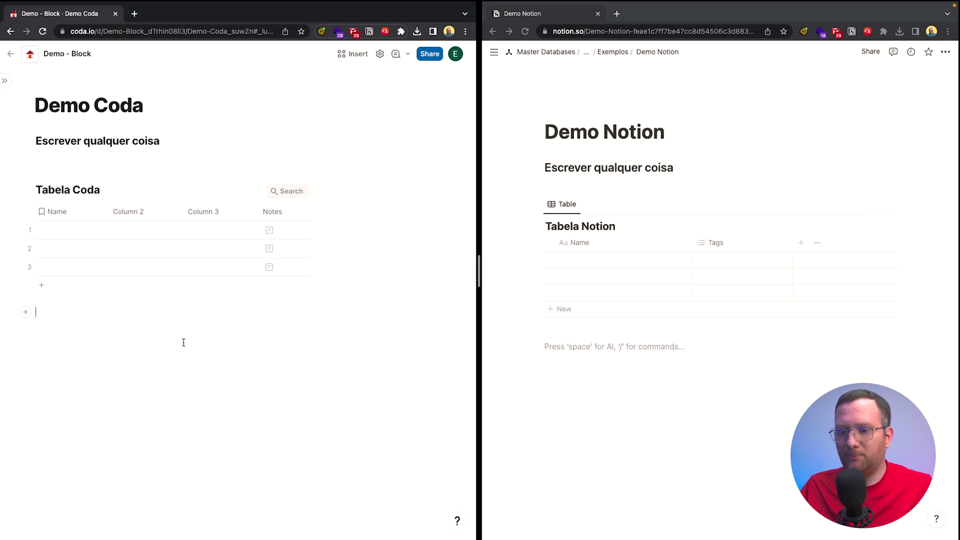
{"action": "key", "text": "Return"}
{"action": "type", "text": "/"}
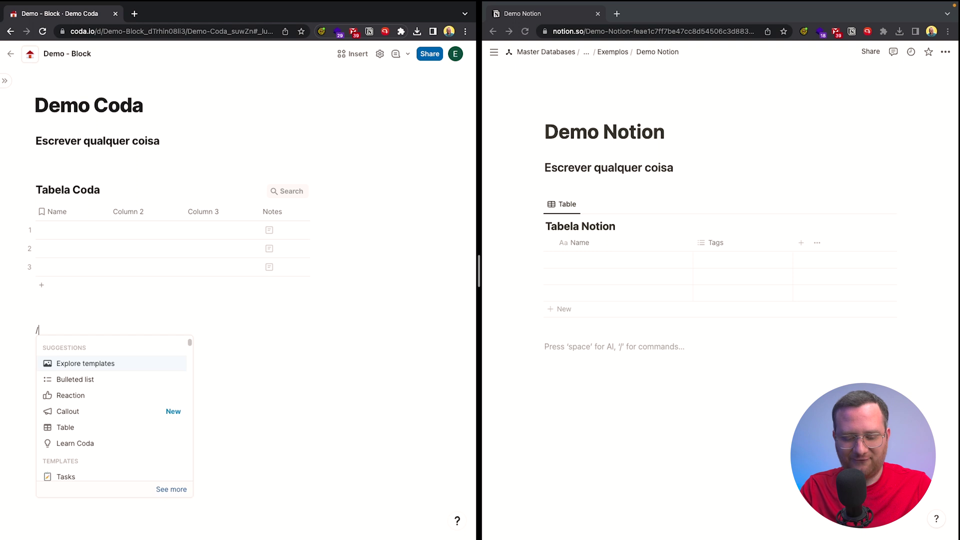
{"action": "key", "text": "Down"}
{"action": "key", "text": "Down"}
{"action": "key", "text": "Down"}
{"action": "key", "text": "Down"}
{"action": "key", "text": "Down"}
{"action": "key", "text": "Down"}
{"action": "key", "text": "Down"}
{"action": "key", "text": "Down"}
{"action": "key", "text": "Down"}
{"action": "key", "text": "Down"}
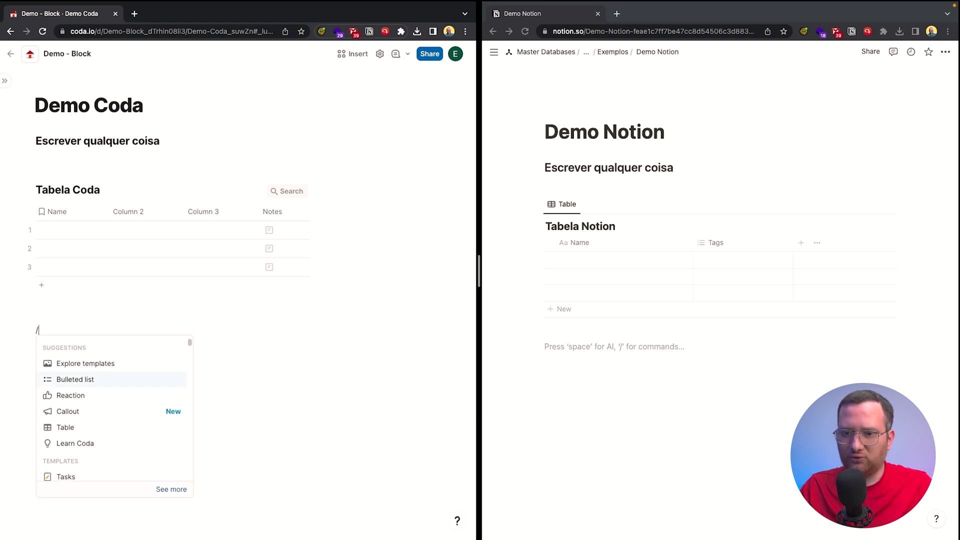
{"action": "key", "text": "Down"}
{"action": "key", "text": "Down"}
{"action": "key", "text": "Down"}
{"action": "key", "text": "Down"}
{"action": "key", "text": "Down"}
{"action": "key", "text": "Down"}
{"action": "key", "text": "Down"}
{"action": "key", "text": "Down"}
{"action": "key", "text": "Down"}
{"action": "key", "text": "Down"}
{"action": "key", "text": "Down"}
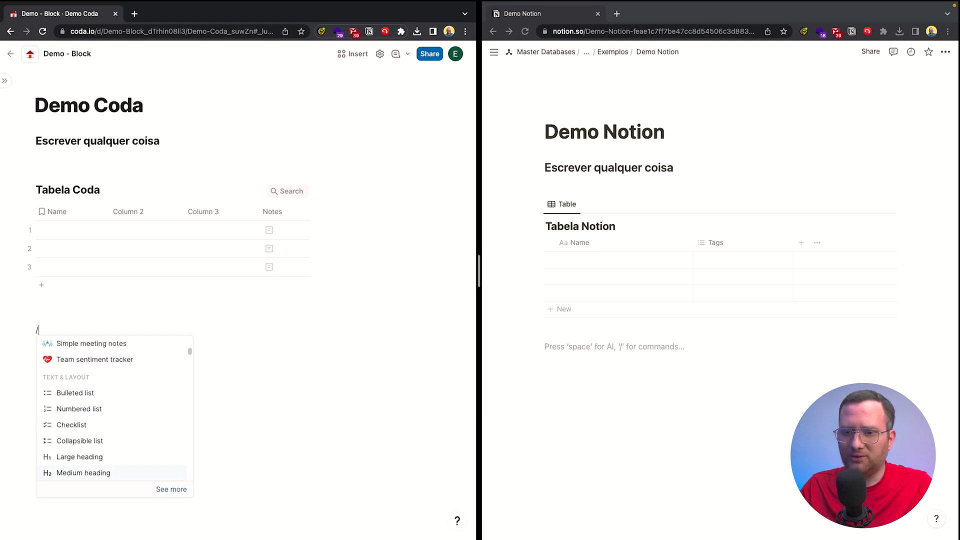
{"action": "scroll", "coordinate": [152, 425], "scroll_direction": "down", "scroll_amount": 5}
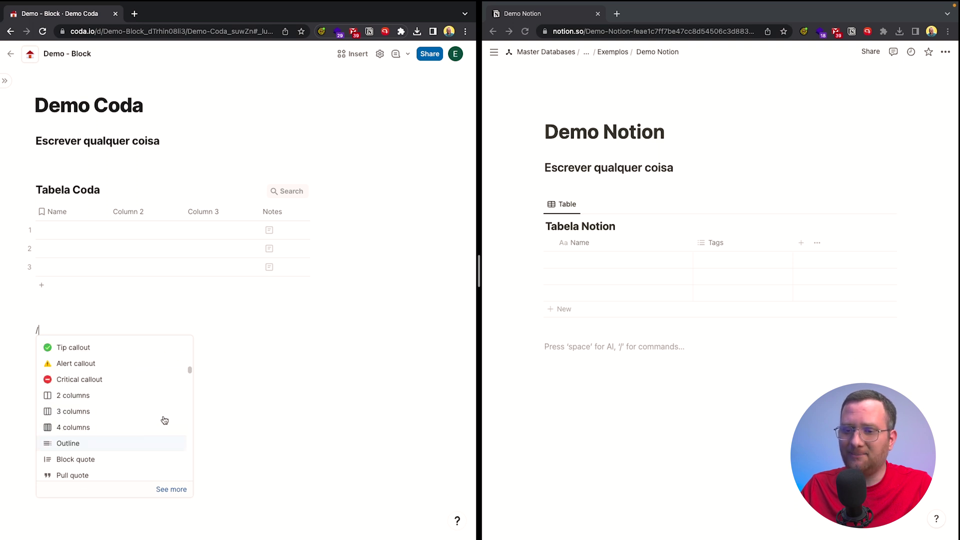
{"action": "left_click", "coordinate": [268, 382]}
- Browse the block types Notion offers below Tabela Notion, and clear the leftover slashes from both demo pages
{"action": "left_click", "coordinate": [595, 346]}
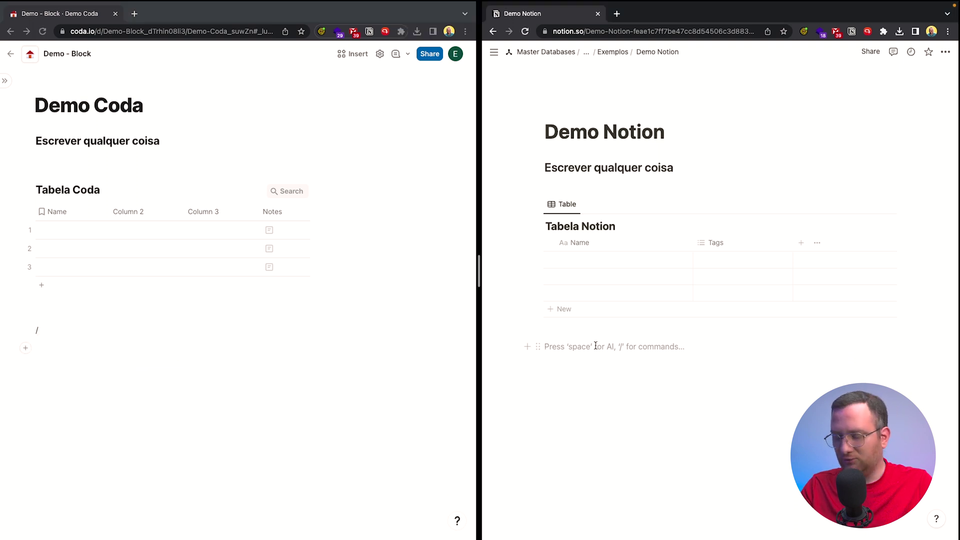
{"action": "type", "text": "/"}
{"action": "scroll", "coordinate": [663, 276], "scroll_direction": "down", "scroll_amount": 8}
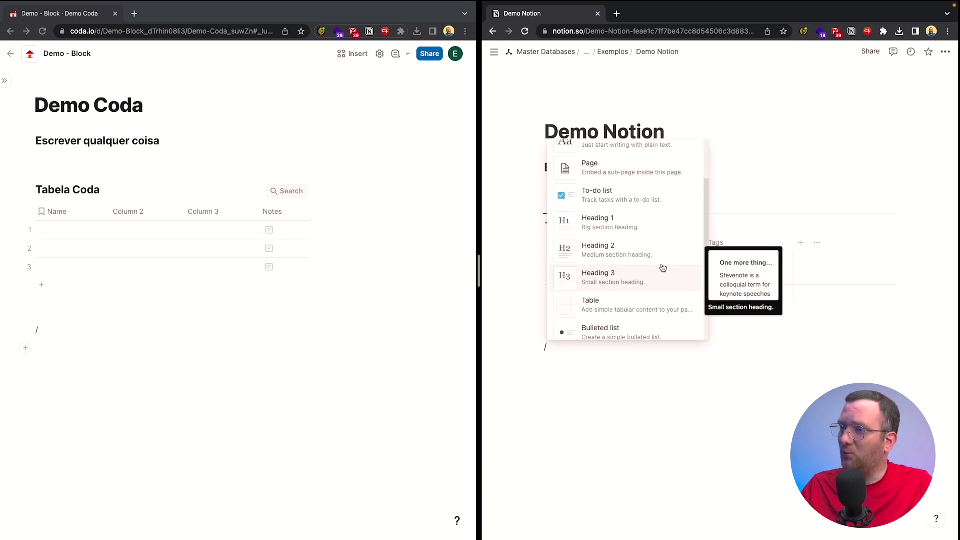
{"action": "scroll", "coordinate": [660, 277], "scroll_direction": "down", "scroll_amount": 4}
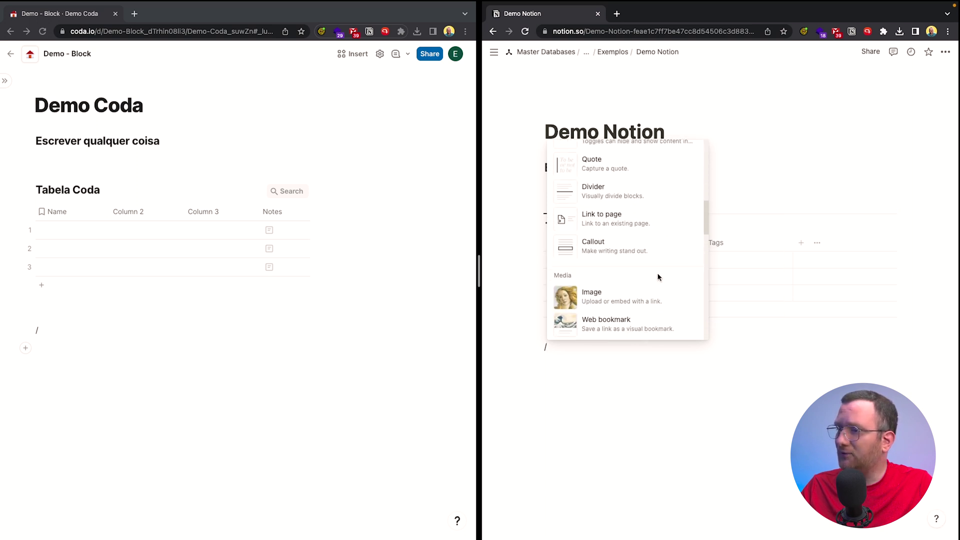
{"action": "left_click", "coordinate": [616, 371]}
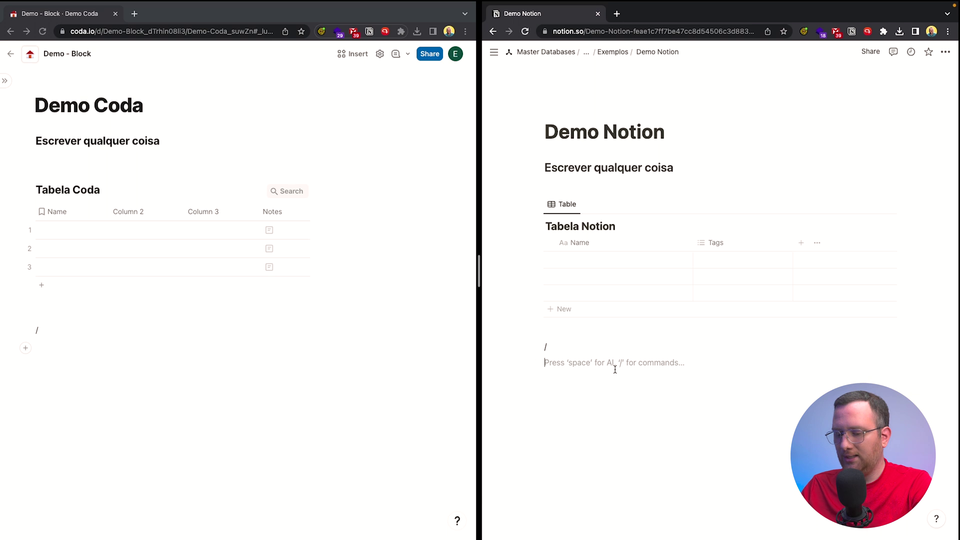
{"action": "key", "text": "BackSpace"}
{"action": "key", "text": "BackSpace"}
{"action": "left_click", "coordinate": [100, 326]}
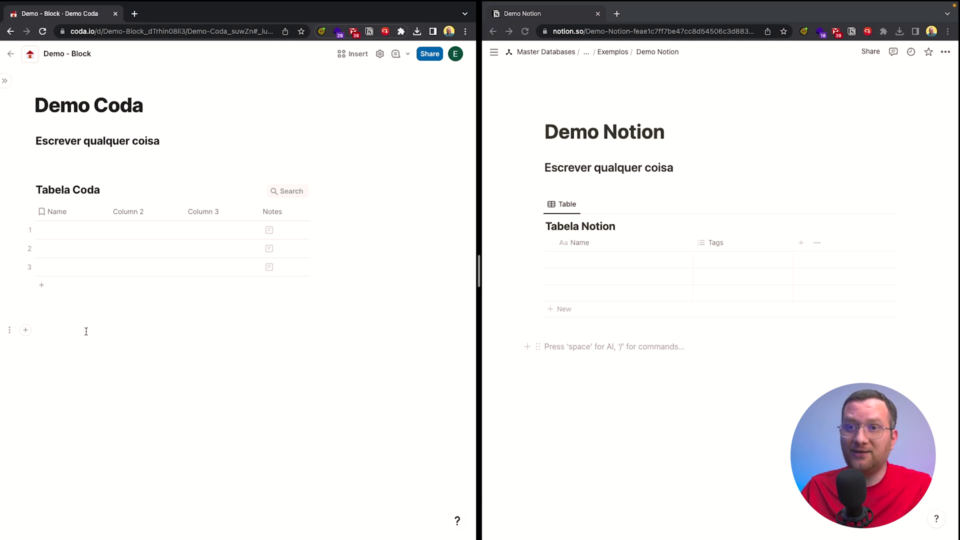
- Add an untitled subpage below Tabela Coda and return to the Demo Coda page, checking its place in the page list
{"action": "left_click", "coordinate": [5, 80]}
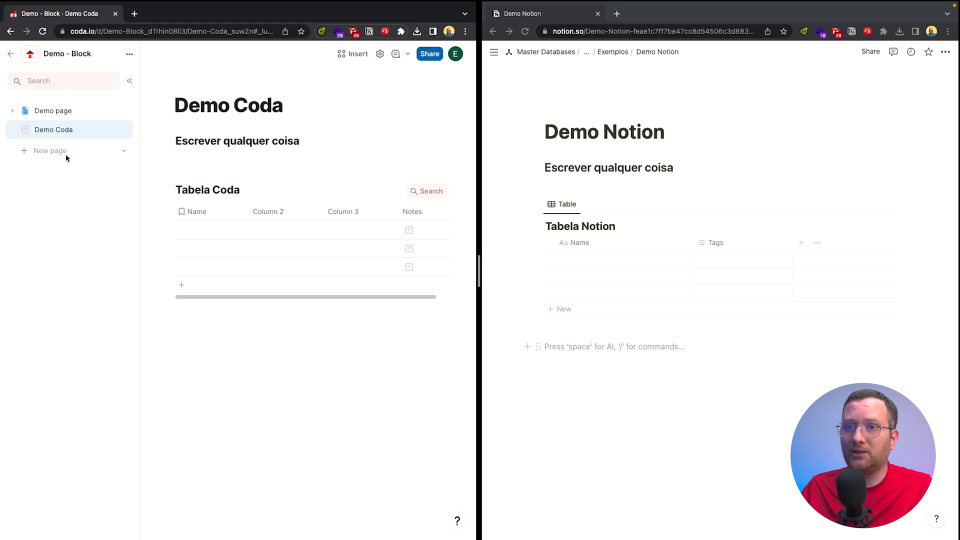
{"action": "type", "text": "/sup"}
{"action": "key", "text": "BackSpace"}
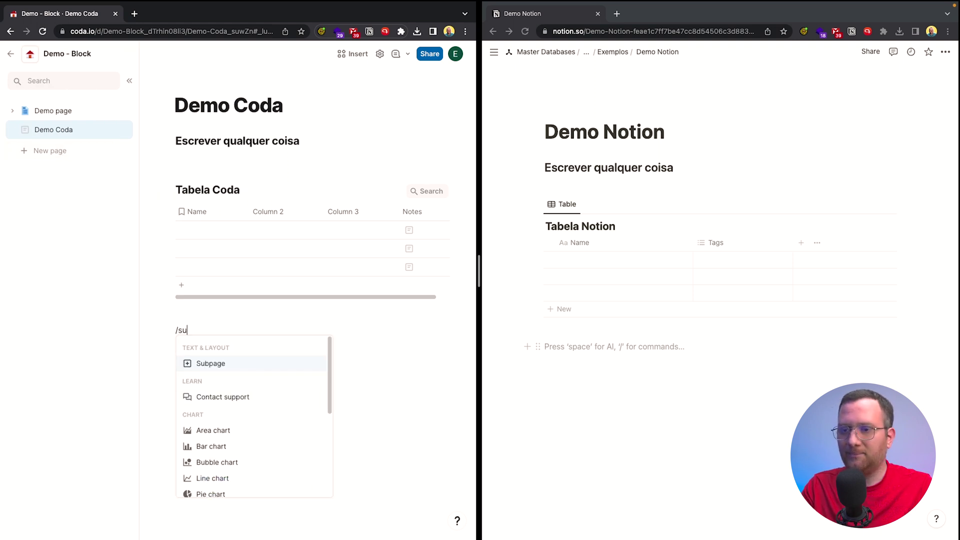
{"action": "key", "text": "Return"}
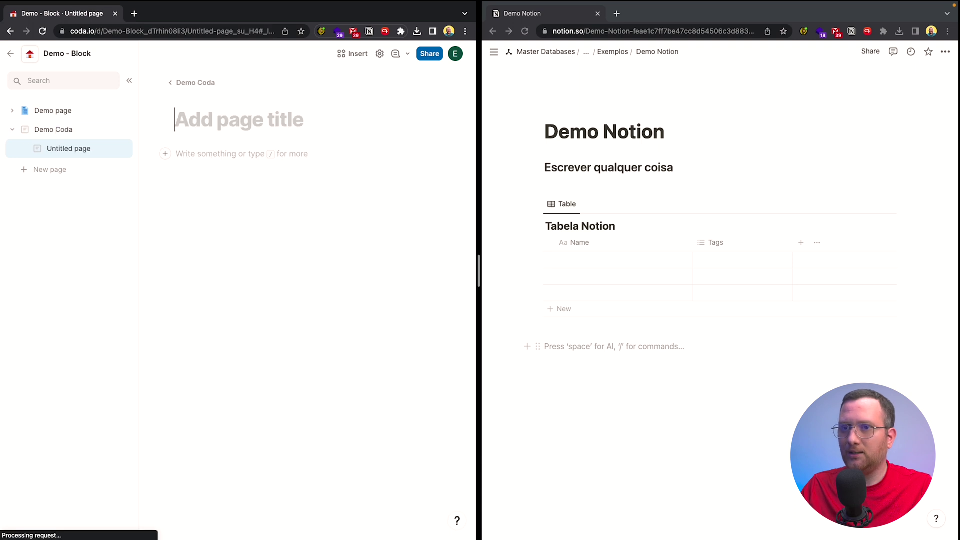
{"action": "left_click", "coordinate": [71, 131]}
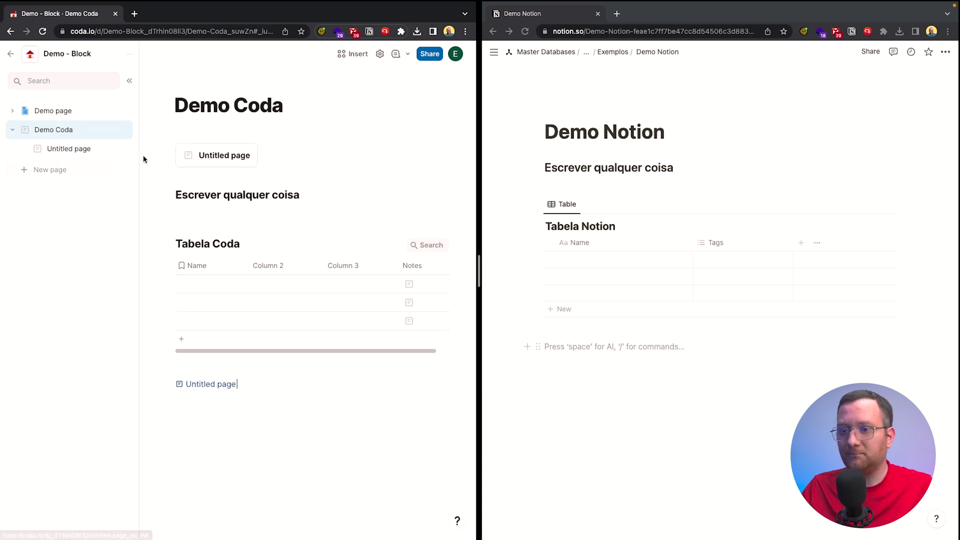
{"action": "left_click", "coordinate": [129, 82]}
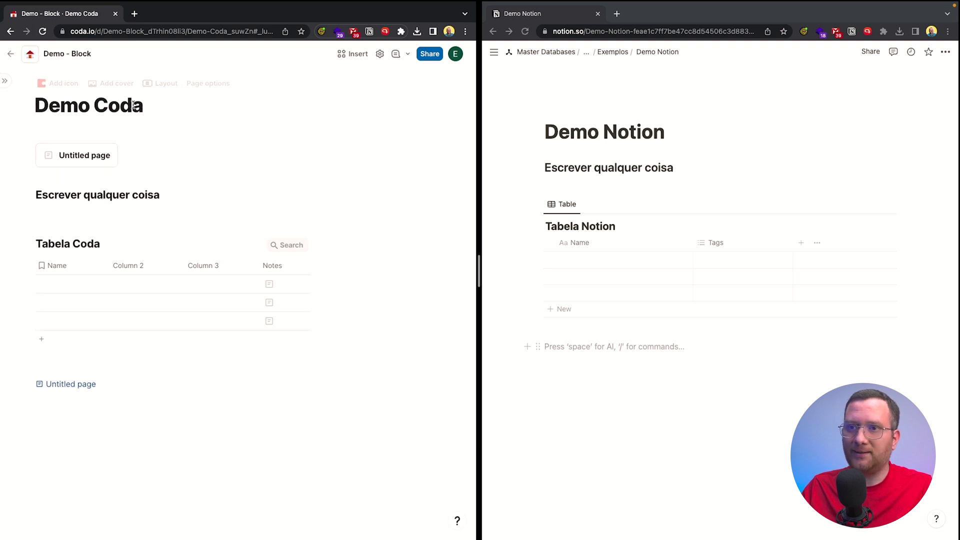
- Add the red Coda icon and a cover image to the Demo Coda page
{"action": "left_click", "coordinate": [52, 83]}
{"action": "left_click", "coordinate": [35, 152]}
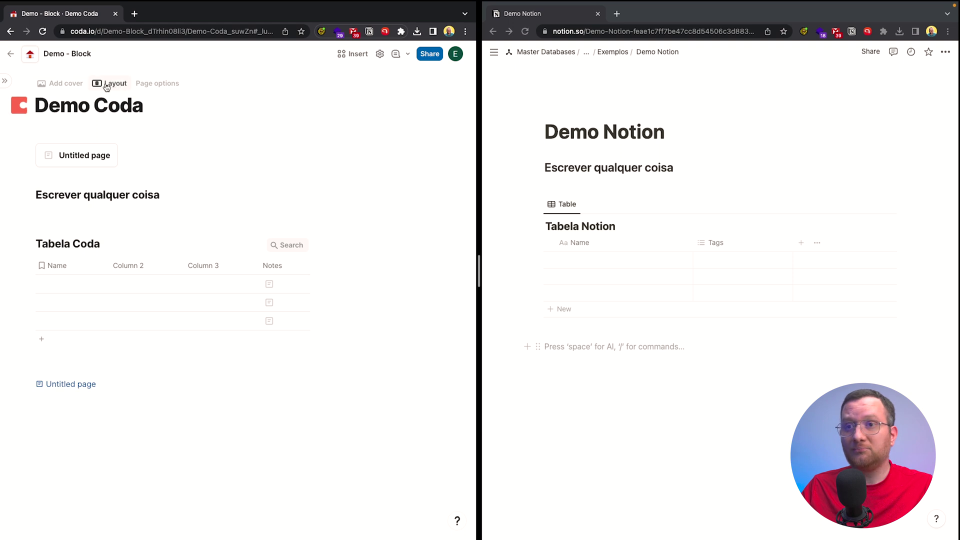
{"action": "left_click", "coordinate": [65, 88]}
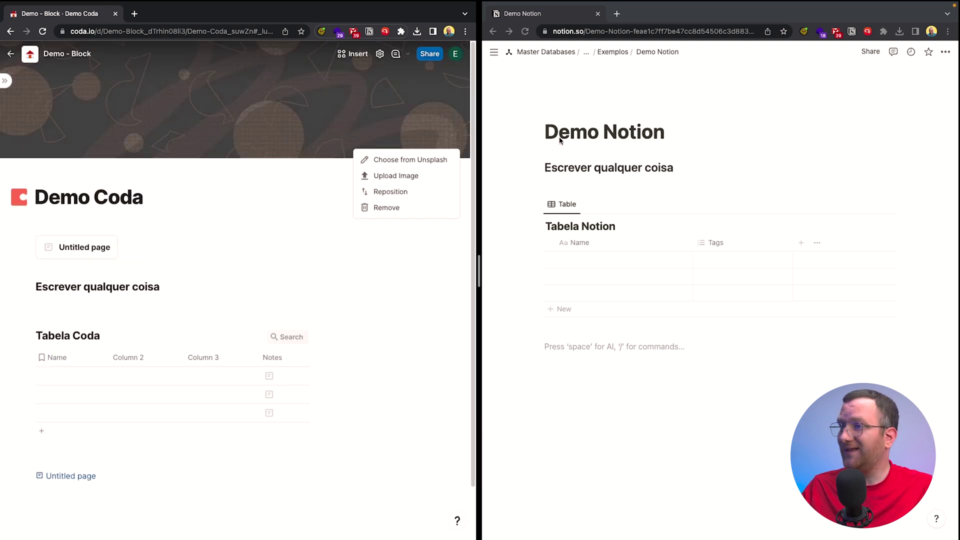
- Add an emoji icon and a cover to the Demo Notion page
{"action": "left_click", "coordinate": [558, 111]}
{"action": "left_click", "coordinate": [558, 110]}
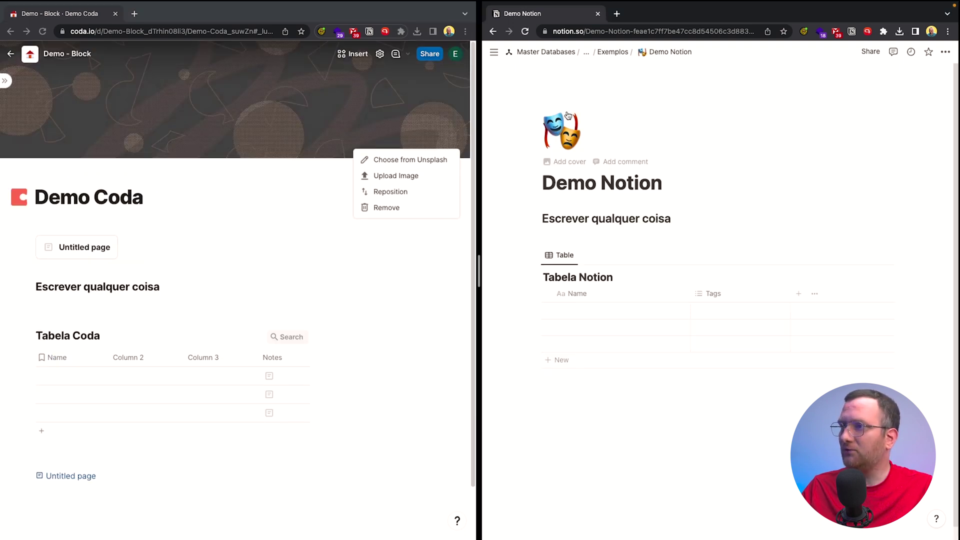
{"action": "left_click", "coordinate": [563, 145]}
{"action": "left_click", "coordinate": [633, 130]}
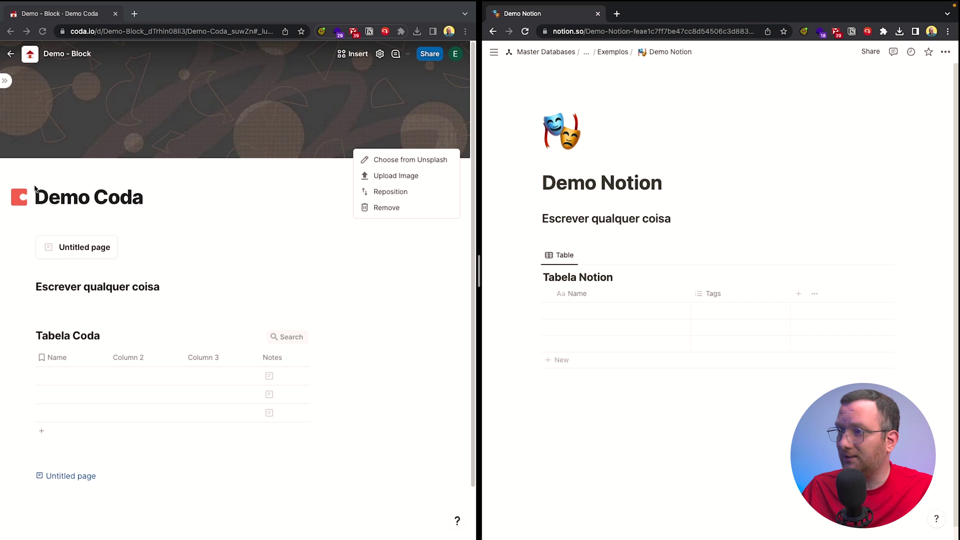
{"action": "left_click", "coordinate": [565, 162]}
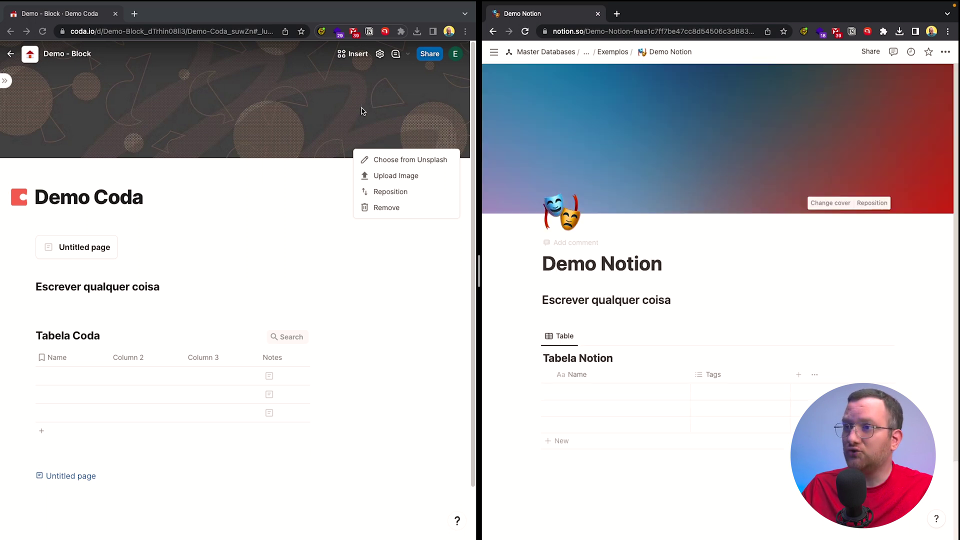
- Add a subpage titled "outra pagina notion test" below Tabela Notion and return to the Demo Notion page
{"action": "left_click", "coordinate": [344, 238]}
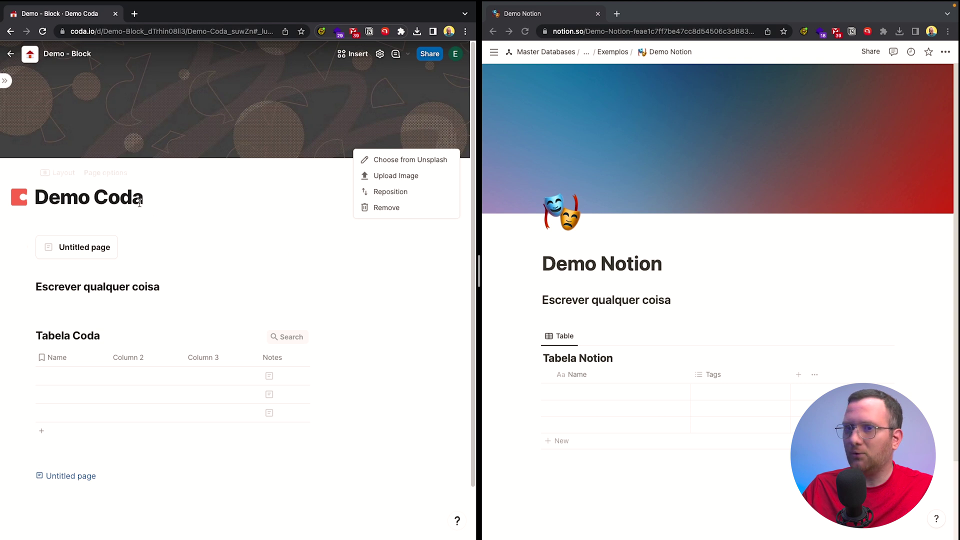
{"action": "left_click", "coordinate": [245, 221]}
{"action": "scroll", "coordinate": [590, 418], "scroll_direction": "down", "scroll_amount": 2}
{"action": "scroll", "coordinate": [200, 335], "scroll_direction": "down", "scroll_amount": 2}
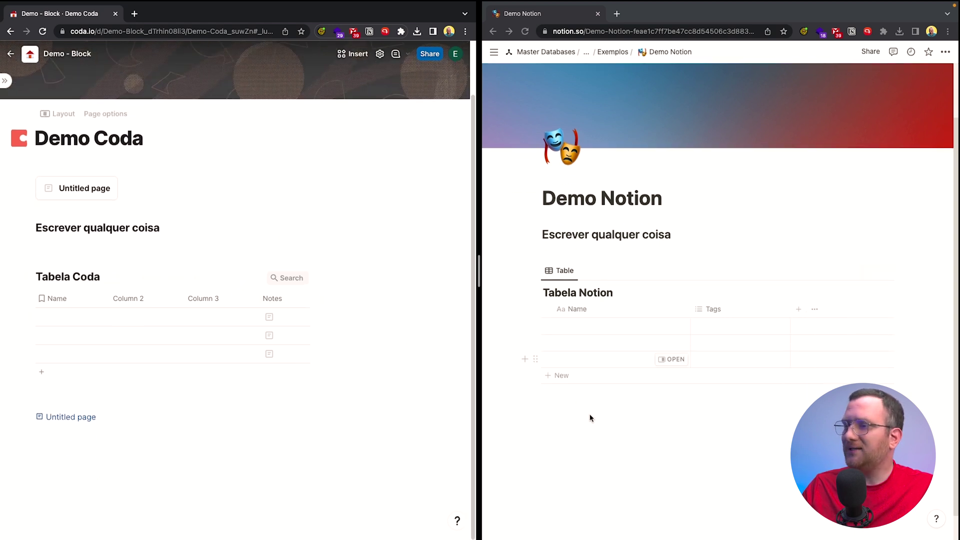
{"action": "left_click", "coordinate": [617, 430]}
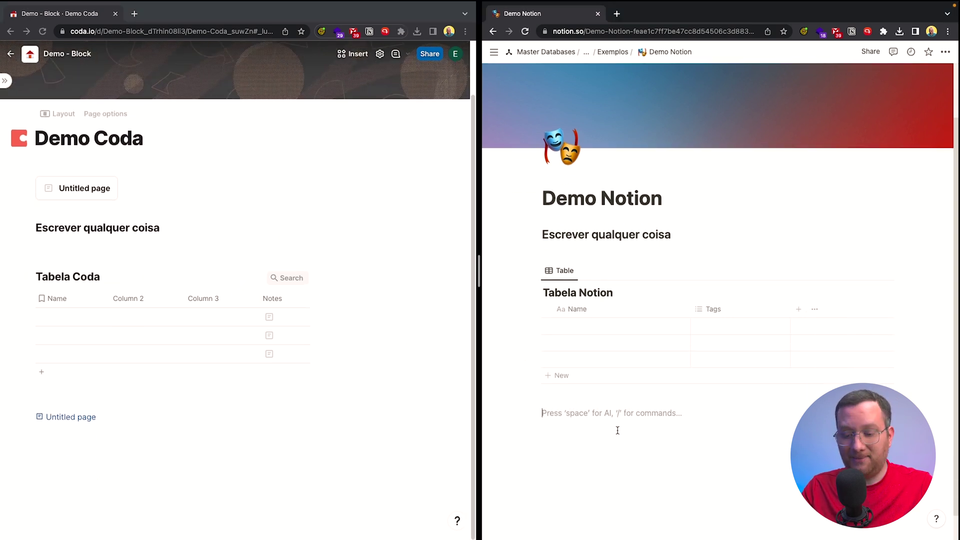
{"action": "type", "text": "/"}
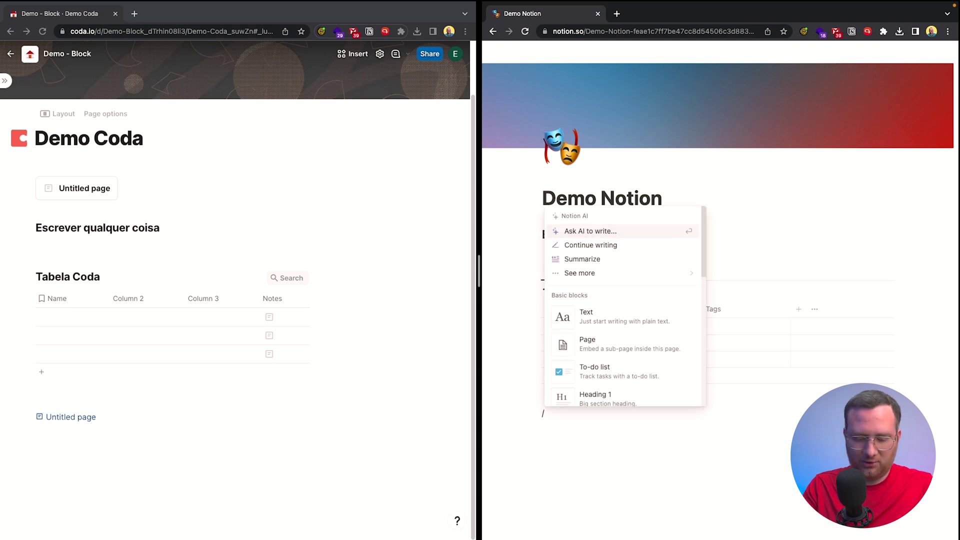
{"action": "type", "text": "pag"}
{"action": "key", "text": "Return"}
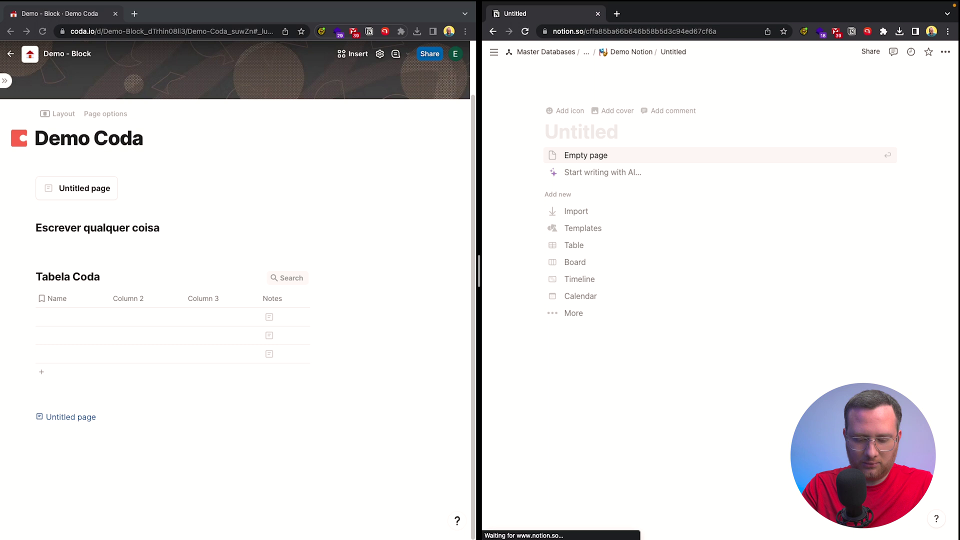
{"action": "type", "text": "outra pagina notion test"}
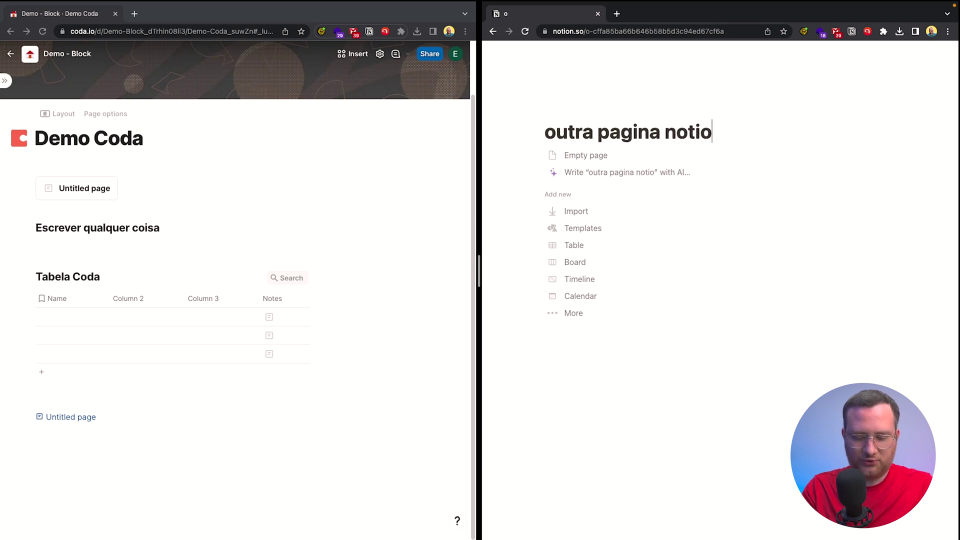
{"action": "key", "text": "Return"}
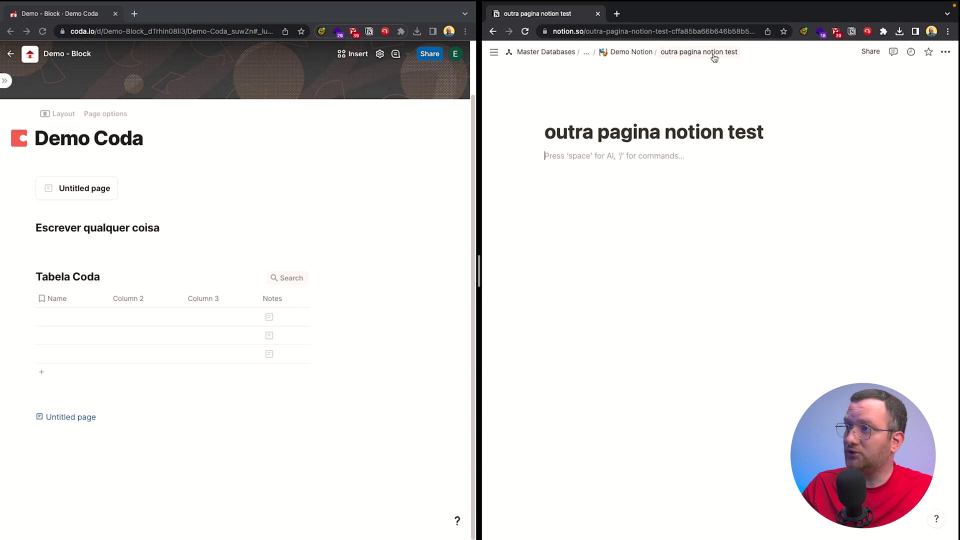
{"action": "left_click", "coordinate": [632, 52]}
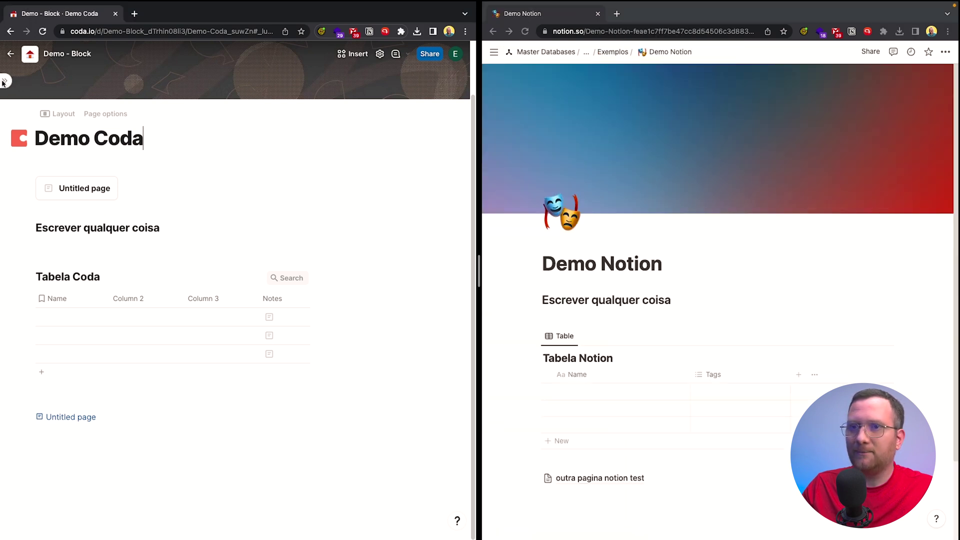
- Check where the untitled subpage sits in Coda's page list and return to the Demo Coda page
{"action": "mouse_move", "coordinate": [6, 82]}
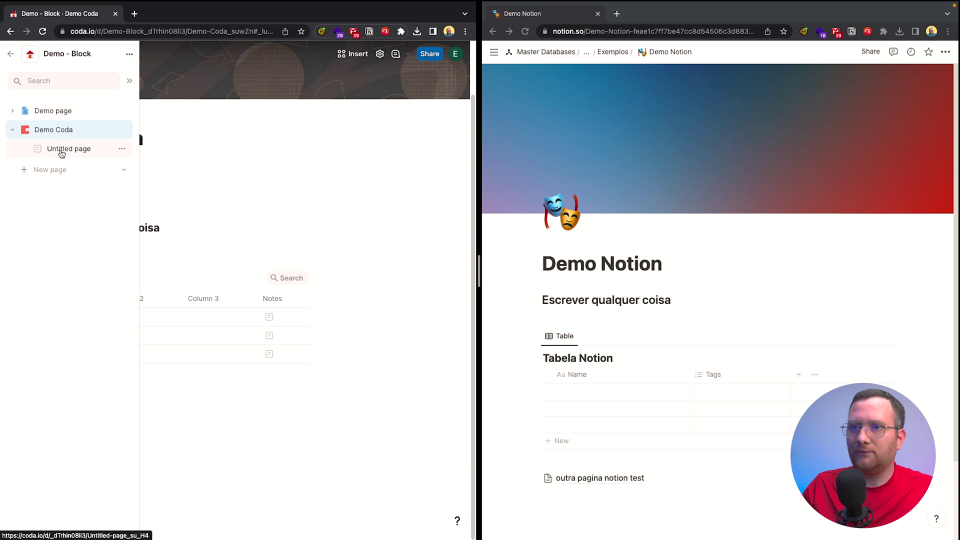
{"action": "left_click", "coordinate": [58, 148]}
{"action": "left_click", "coordinate": [60, 135]}
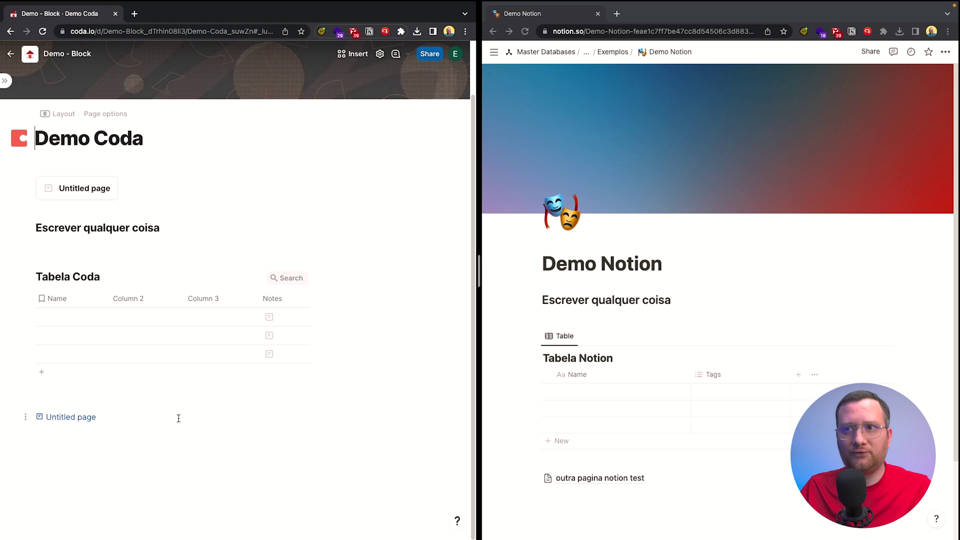
- Switch to the Miro comparison board, shrink the white cover shape to reveal the USABILIDADE row, and return to the side-by-side demo pages
{"action": "key", "text": "ctrl+Up"}
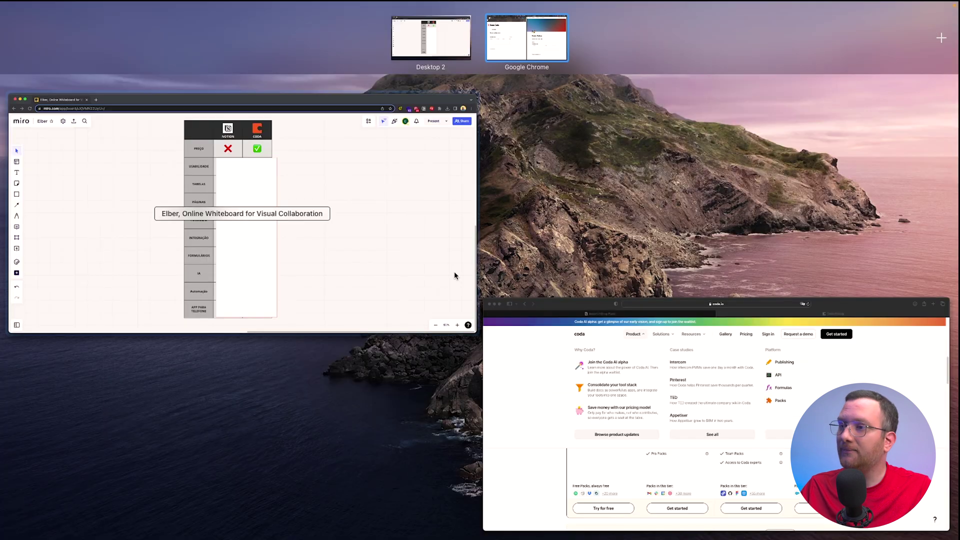
{"action": "left_click", "coordinate": [332, 216]}
{"action": "left_click", "coordinate": [550, 157]}
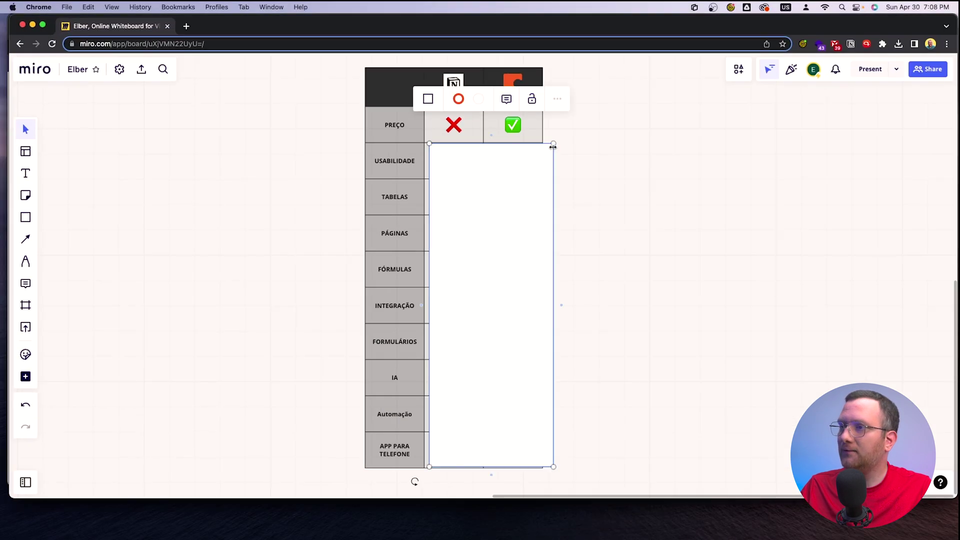
{"action": "left_click_drag", "start_coordinate": [553, 143], "coordinate": [551, 180]}
{"action": "left_click", "coordinate": [647, 162]}
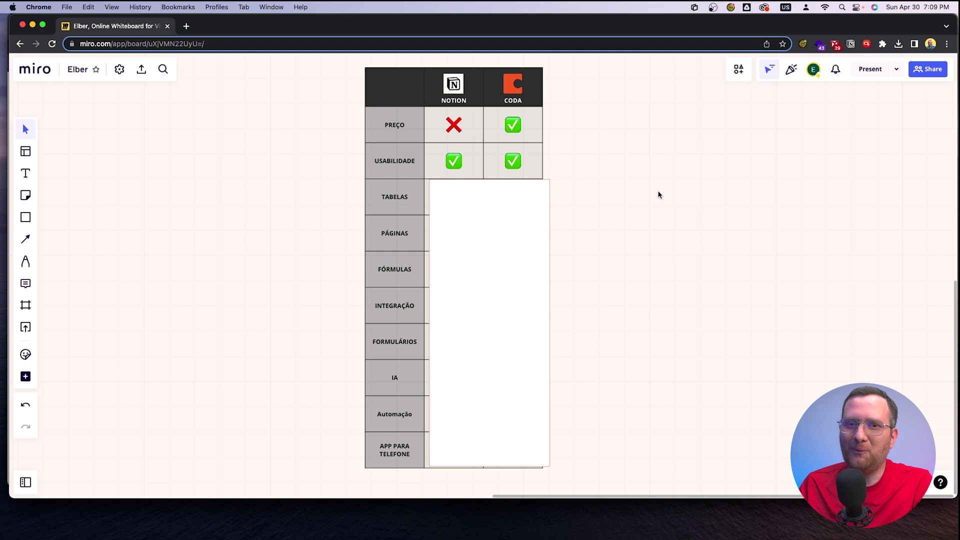
{"action": "key", "text": "ctrl+Up"}
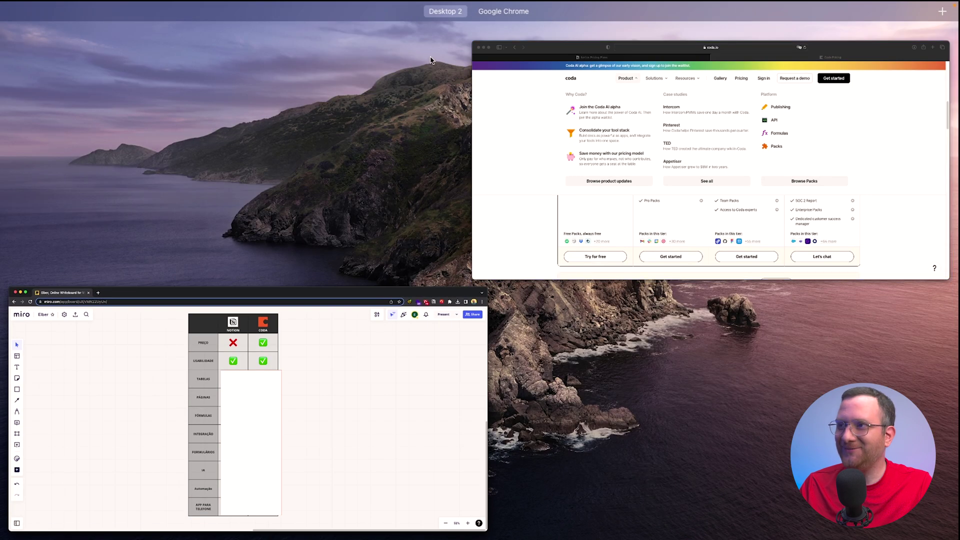
{"action": "left_click", "coordinate": [574, 53]}
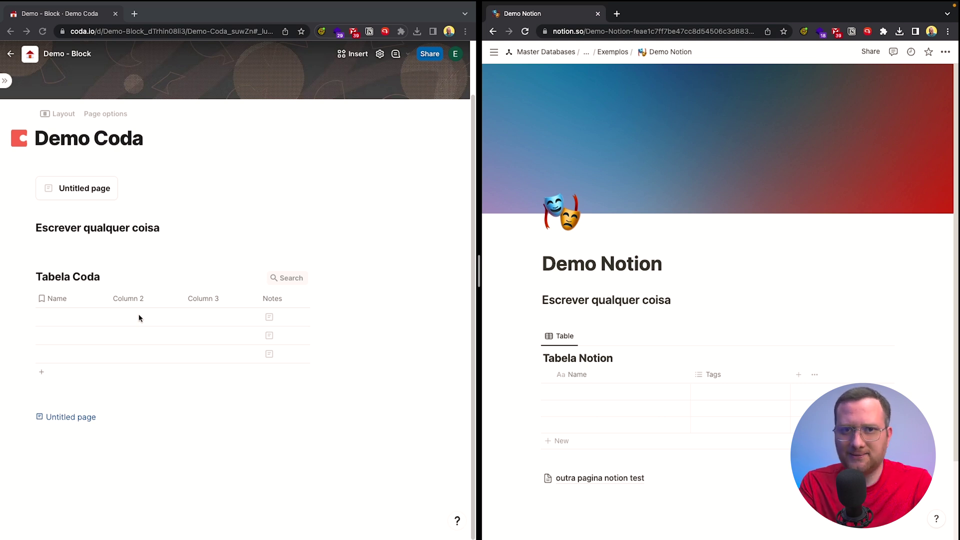
- Add a fifth column to Tabela Coda and look through the available column types, keeping the default text type
{"action": "left_click", "coordinate": [234, 300]}
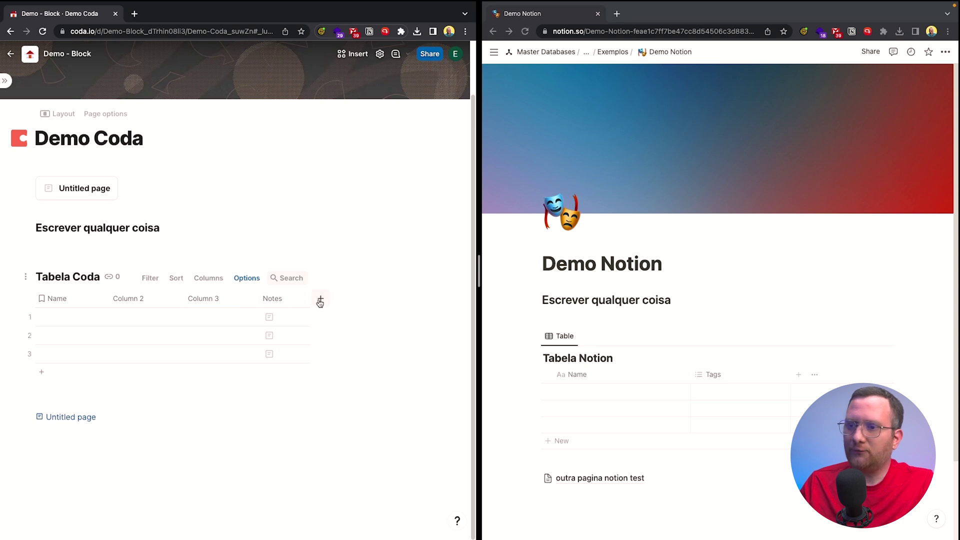
{"action": "left_click", "coordinate": [321, 300]}
{"action": "mouse_move", "coordinate": [413, 338]}
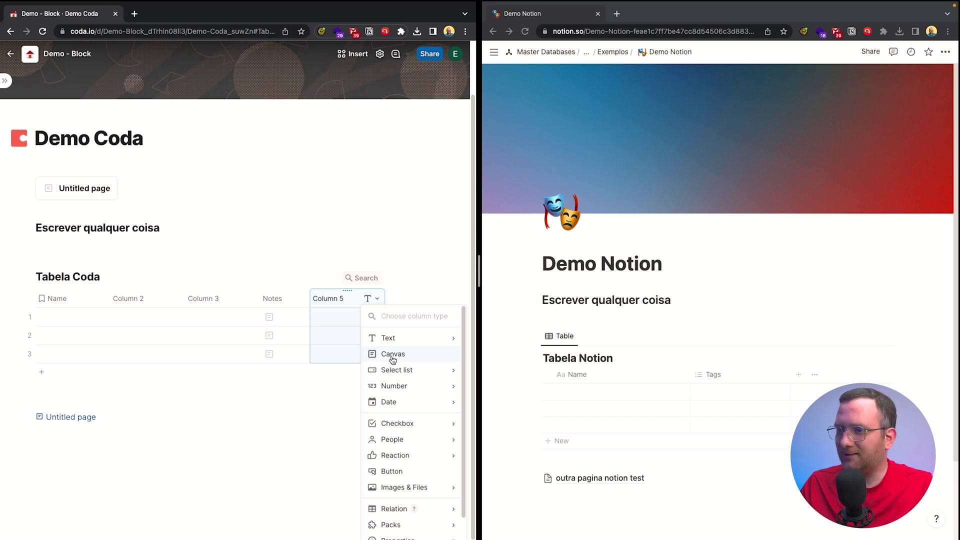
{"action": "mouse_move", "coordinate": [416, 371]}
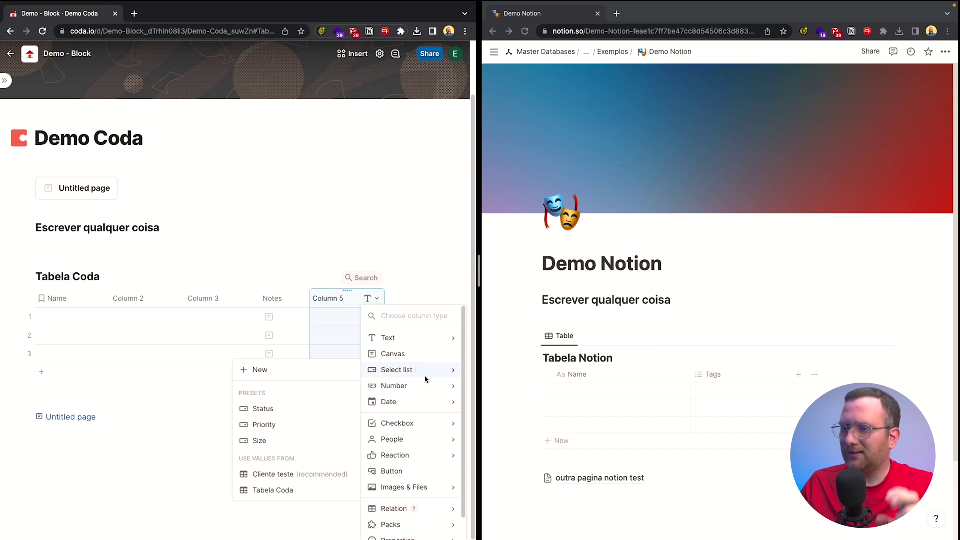
{"action": "mouse_move", "coordinate": [414, 403]}
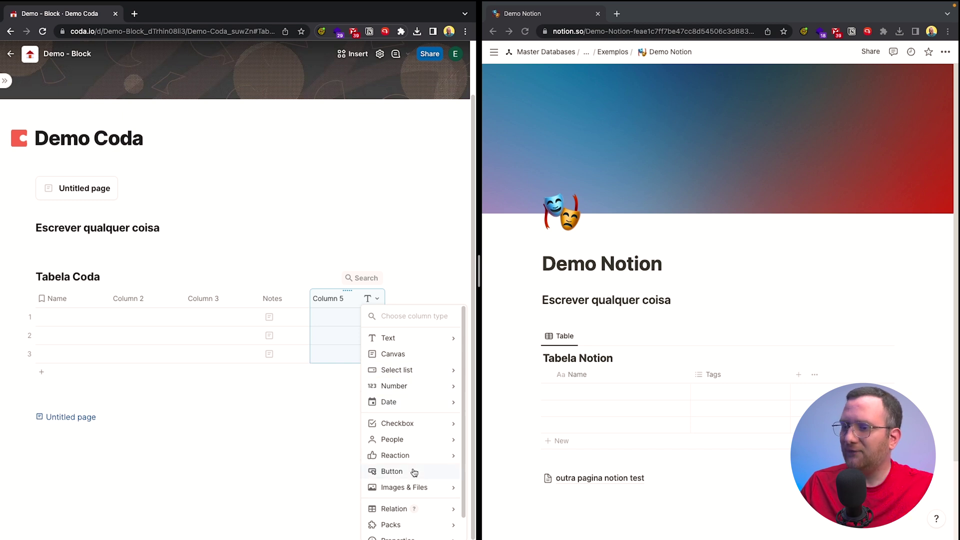
{"action": "left_click", "coordinate": [262, 440]}
- Browse the property types available for a new property in Tabela Notion, and close the list without adding one
{"action": "left_click", "coordinate": [799, 375]}
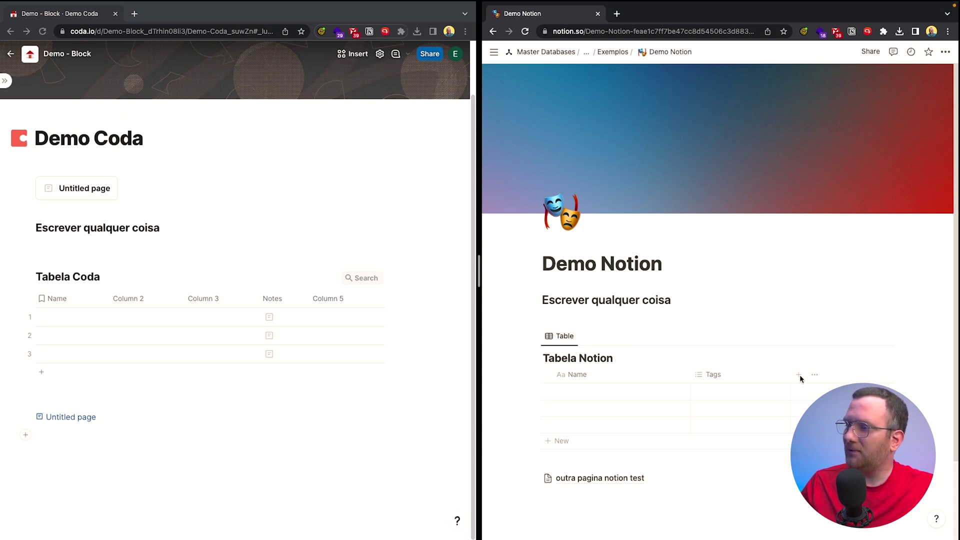
{"action": "left_click", "coordinate": [798, 375]}
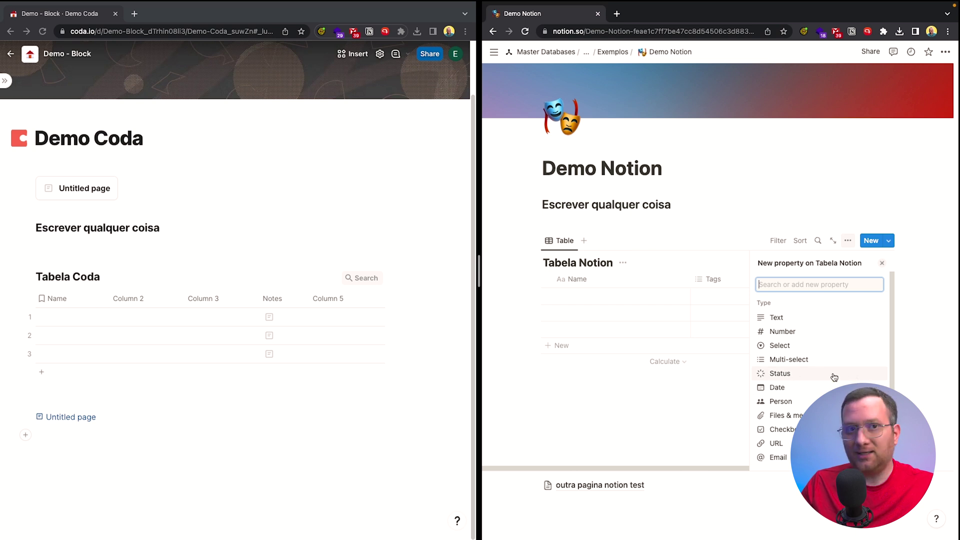
{"action": "scroll", "coordinate": [834, 379], "scroll_direction": "down", "scroll_amount": 1}
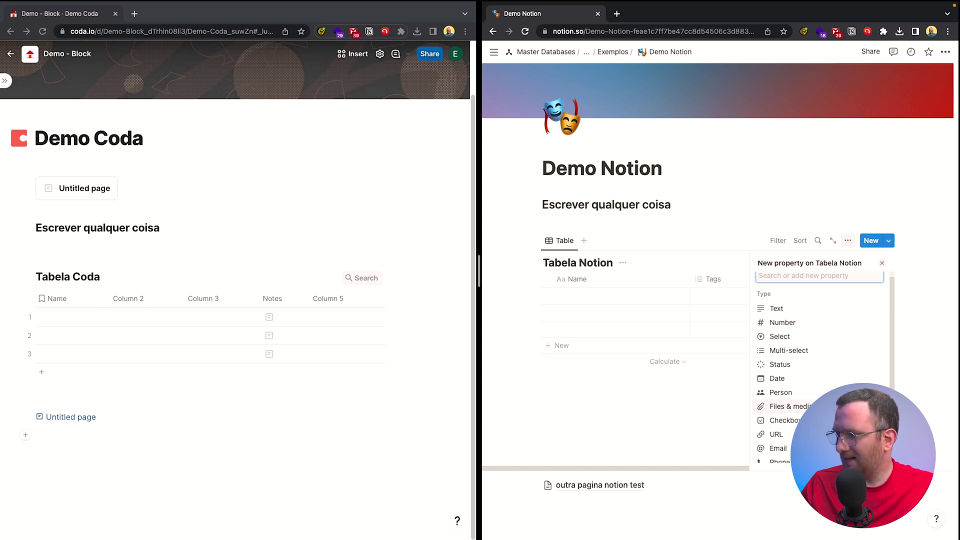
{"action": "scroll", "coordinate": [825, 405], "scroll_direction": "down", "scroll_amount": 3}
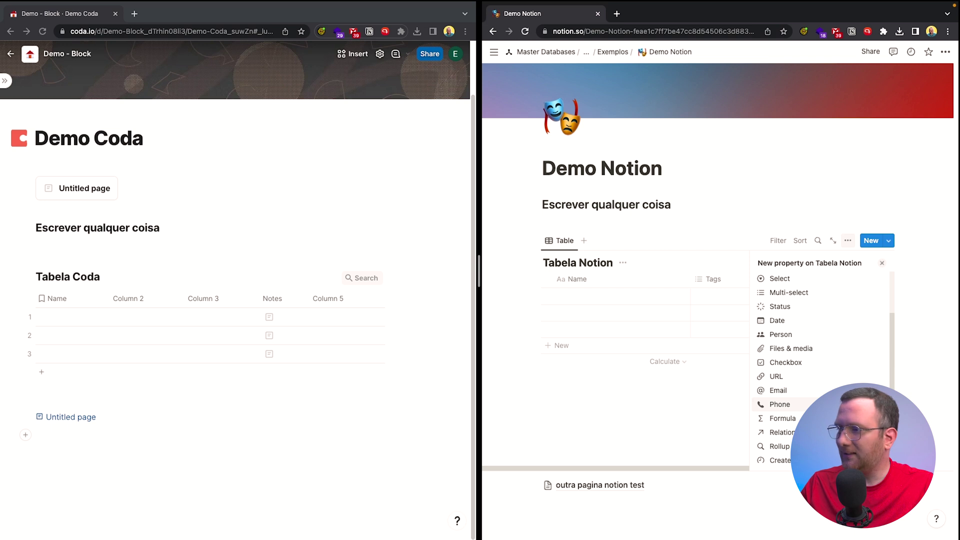
{"action": "left_click", "coordinate": [631, 419]}
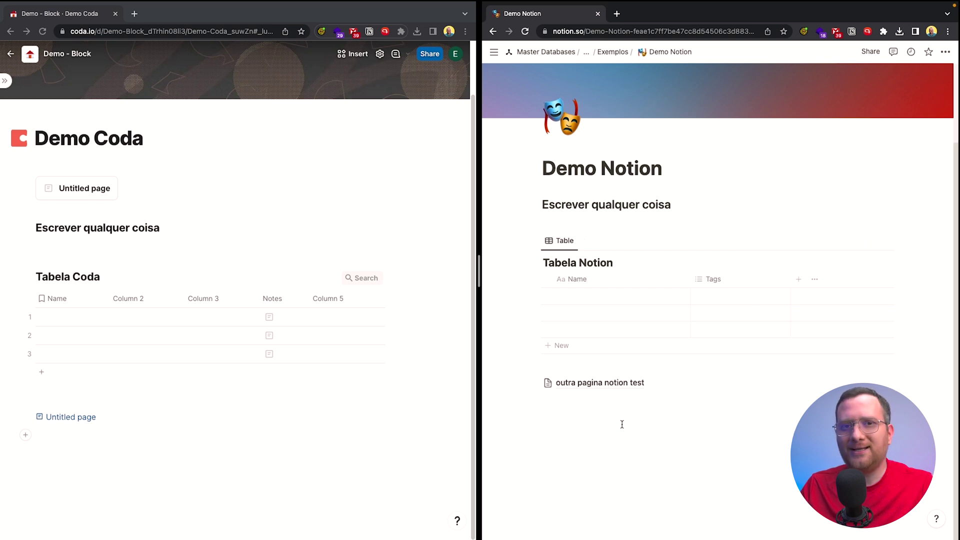
- Change the type of Column 5 in Tabela Coda to a Thumbs up reaction
{"action": "left_click", "coordinate": [354, 299]}
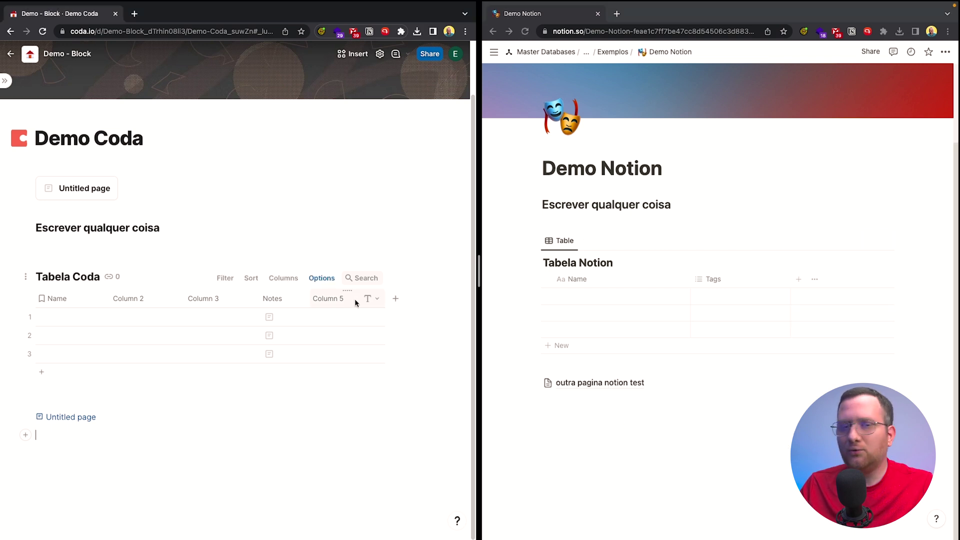
{"action": "left_click", "coordinate": [370, 299]}
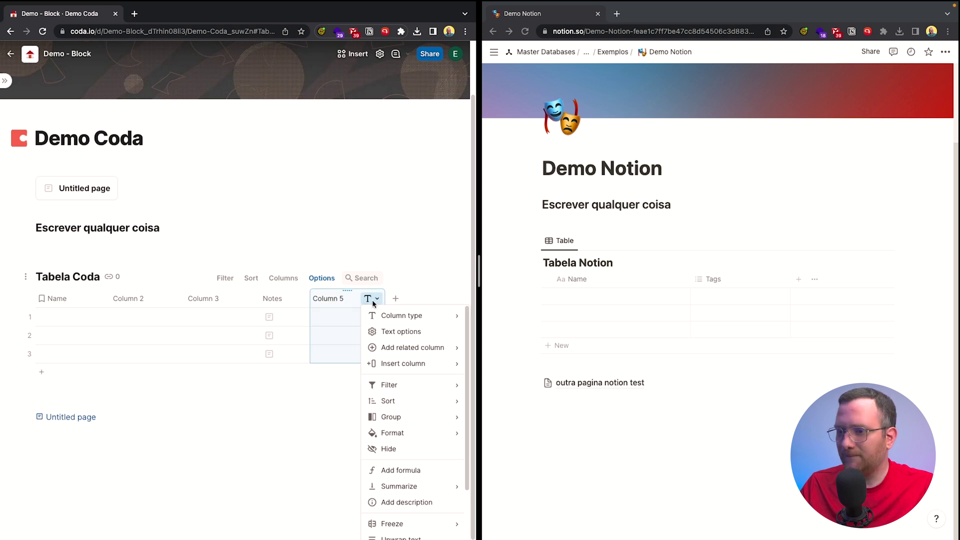
{"action": "left_click", "coordinate": [374, 315]}
{"action": "mouse_move", "coordinate": [305, 217]}
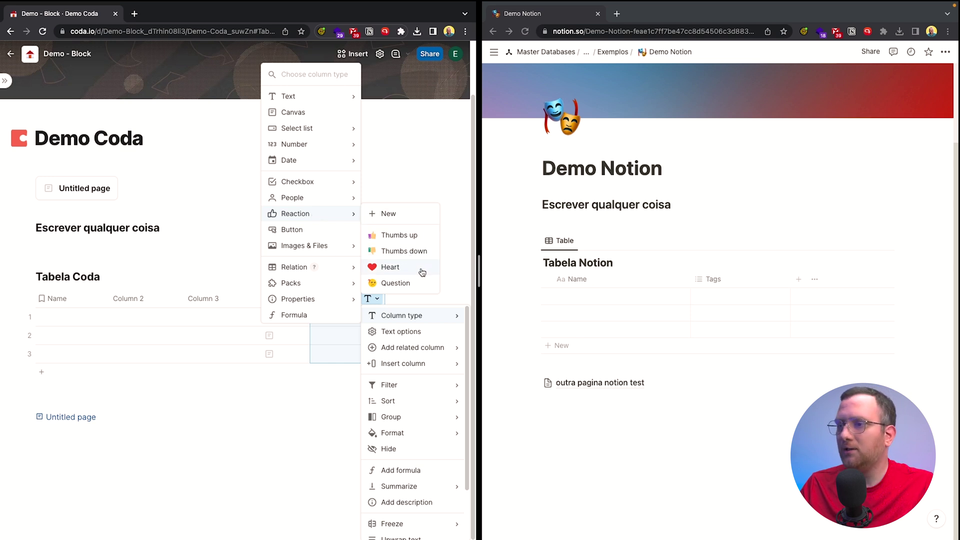
{"action": "left_click", "coordinate": [409, 236]}
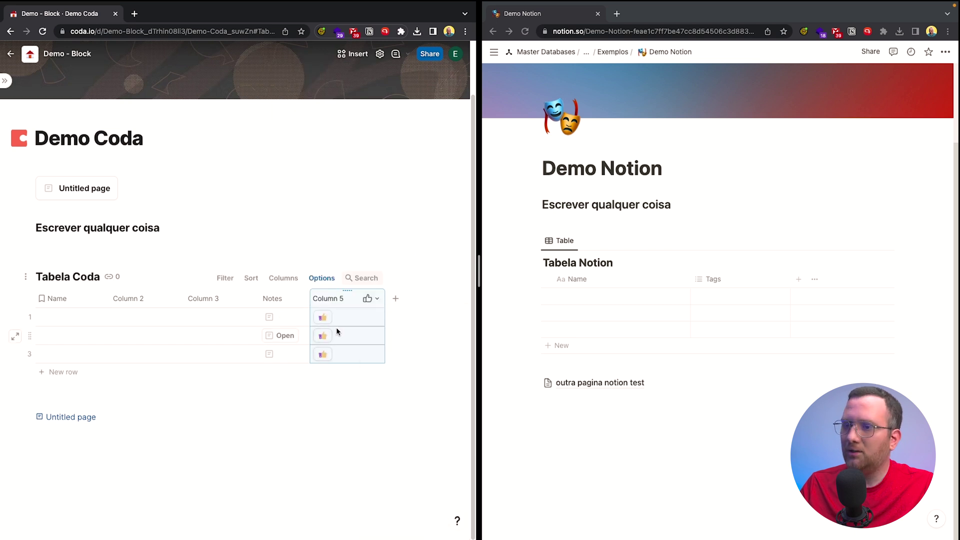
- Try the thumbs-up reaction in all three rows of Column 5, and remove the reactions again
{"action": "left_click", "coordinate": [341, 317]}
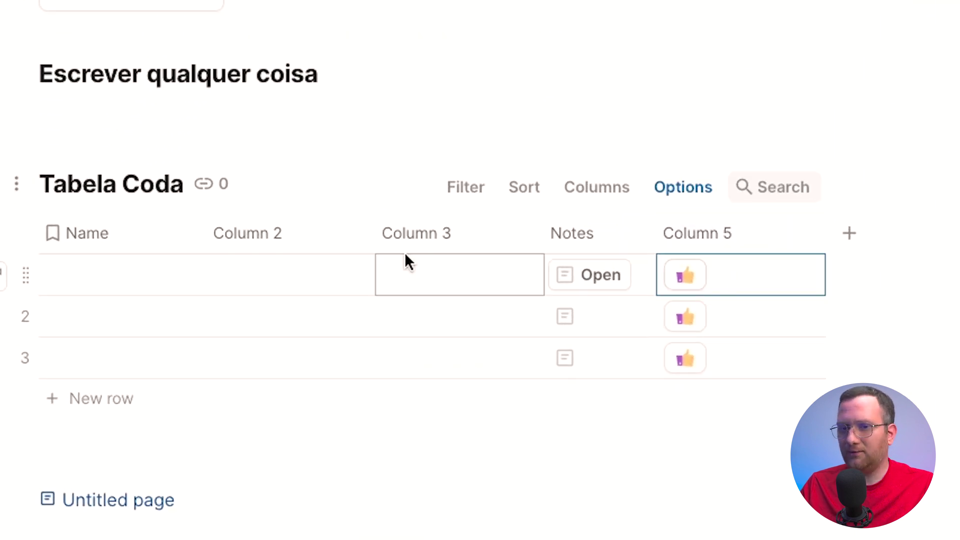
{"action": "left_click", "coordinate": [101, 279]}
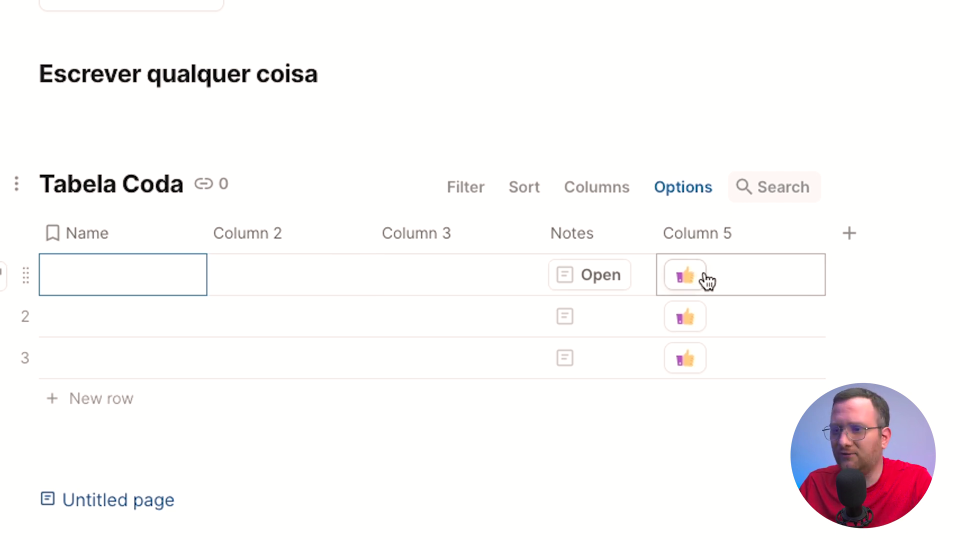
{"action": "left_click", "coordinate": [686, 289]}
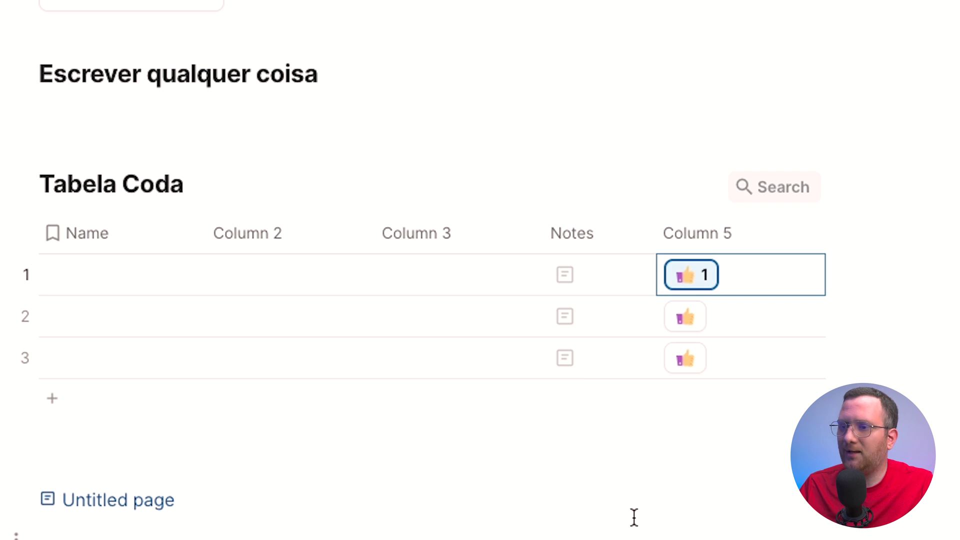
{"action": "left_click", "coordinate": [682, 365]}
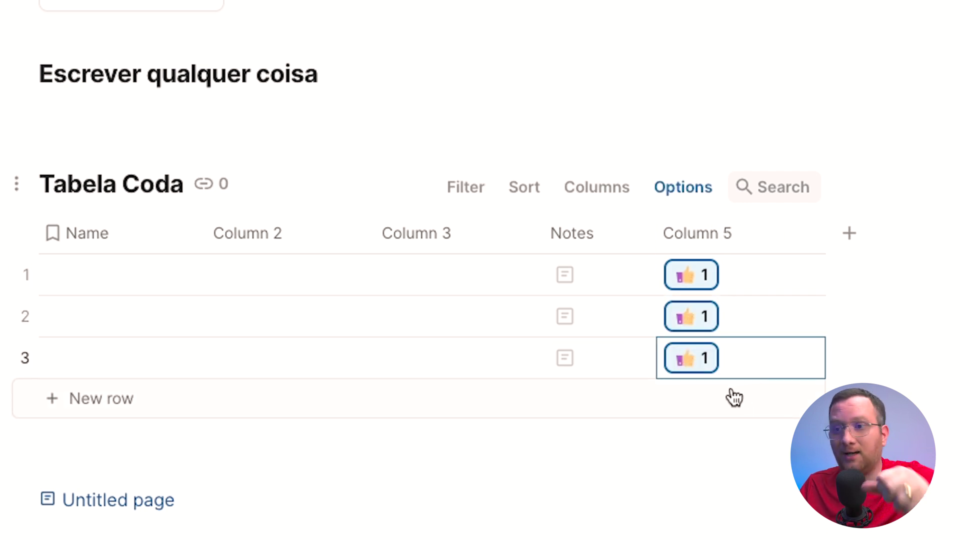
{"action": "left_click", "coordinate": [706, 363]}
{"action": "left_click", "coordinate": [708, 316]}
{"action": "left_click", "coordinate": [705, 275]}
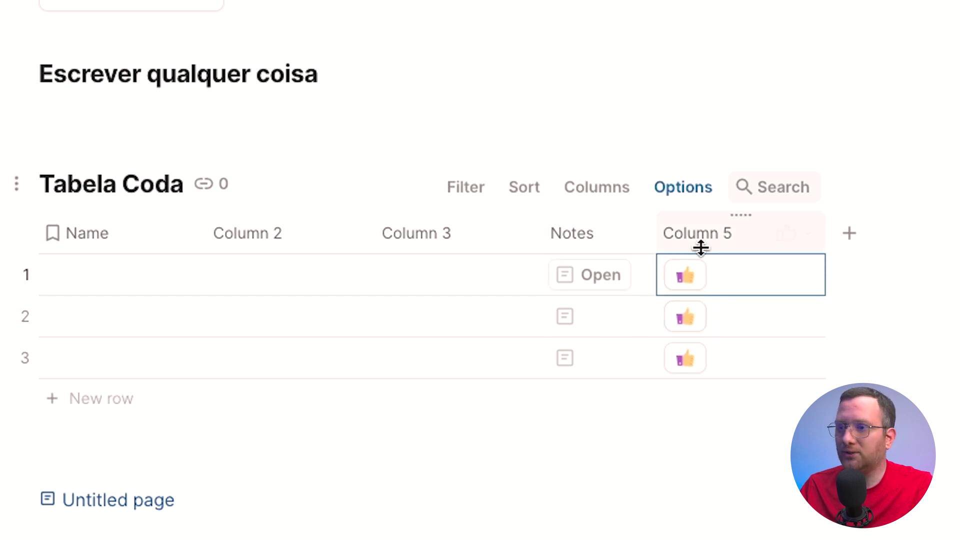
- Look through the column types and Packs offered for Column 5 in Tabela Coda, and leave its type as it is
{"action": "left_click", "coordinate": [807, 233]}
{"action": "mouse_move", "coordinate": [868, 265]}
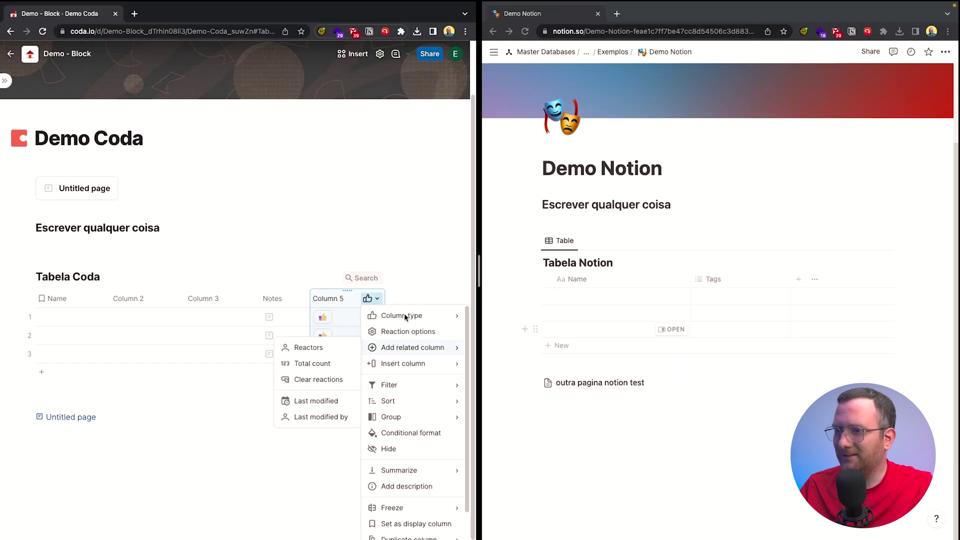
{"action": "mouse_move", "coordinate": [404, 315]}
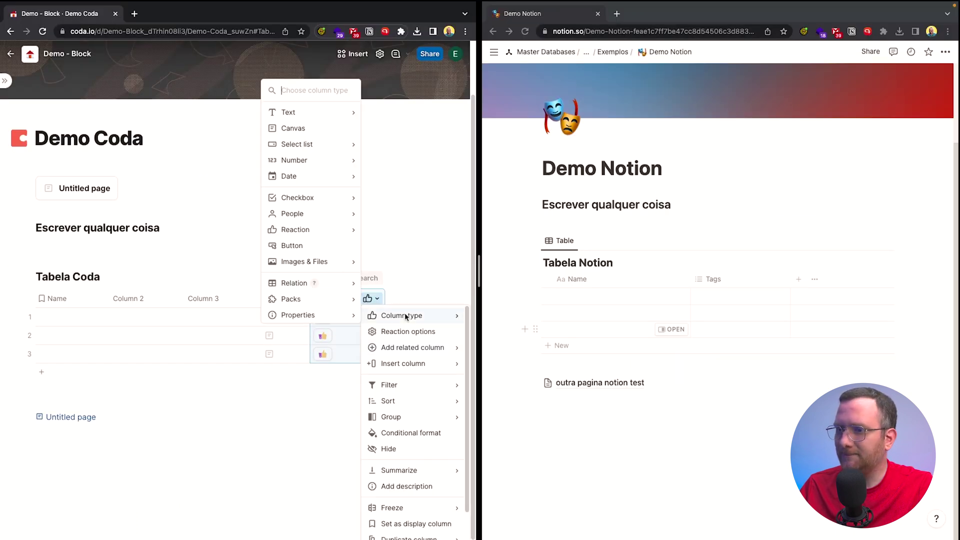
{"action": "mouse_move", "coordinate": [285, 300]}
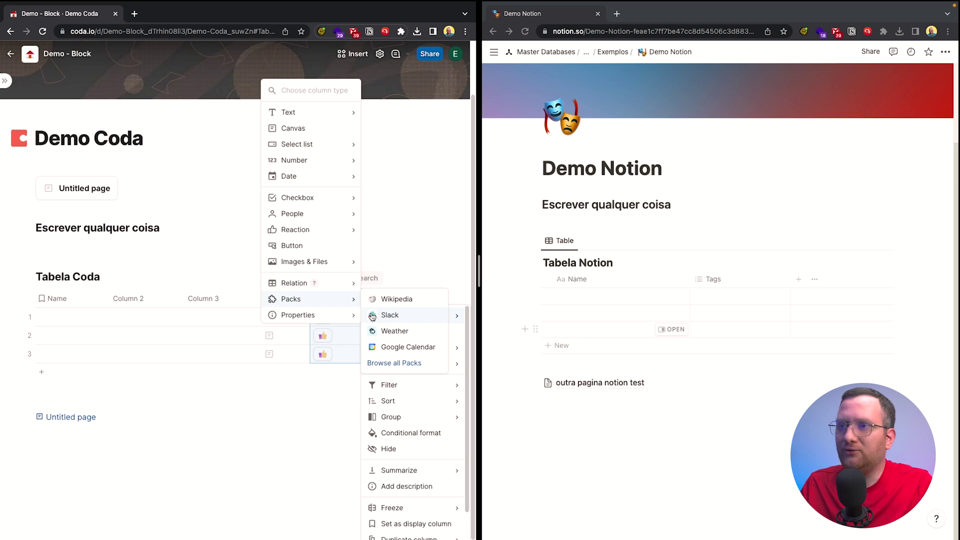
{"action": "mouse_move", "coordinate": [307, 120]}
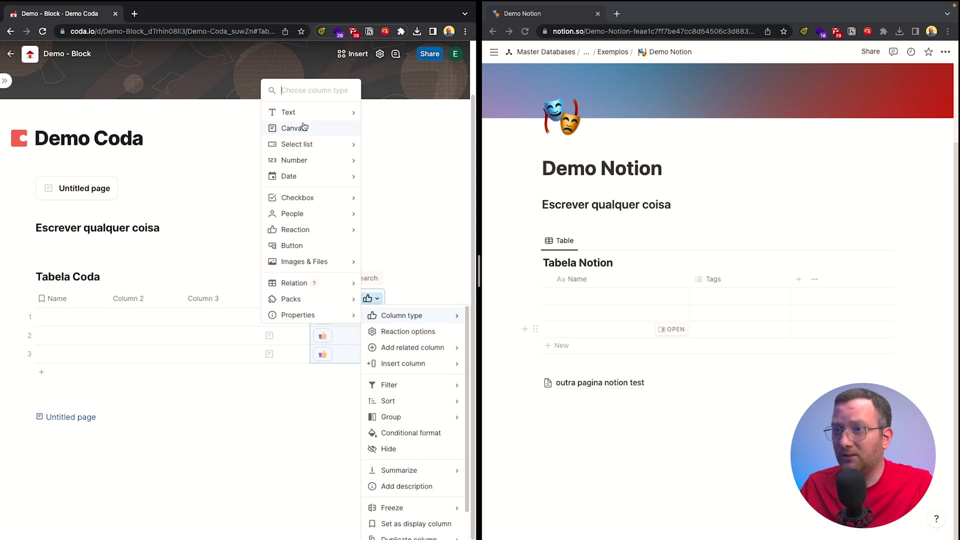
{"action": "left_click", "coordinate": [275, 434]}
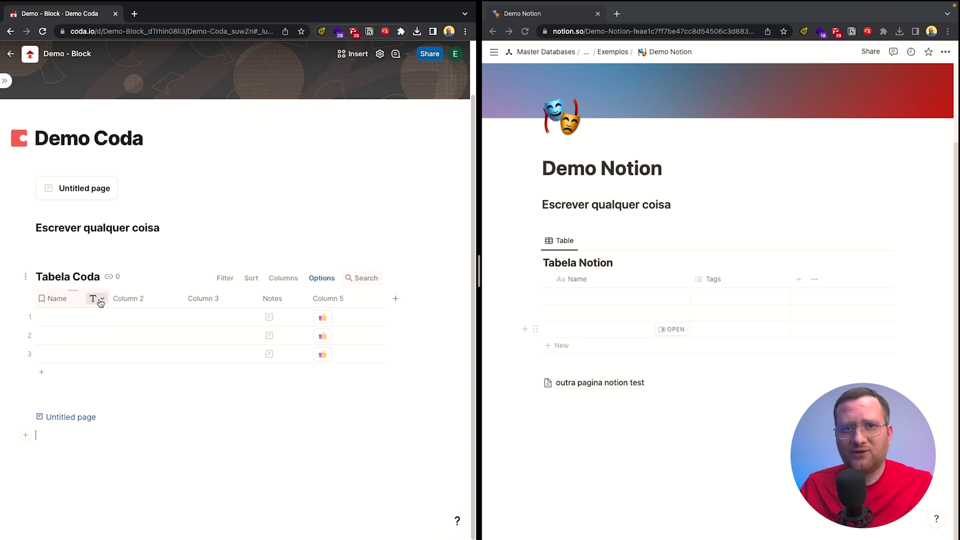
- Change the type of the Name column in Tabela Coda to Date
{"action": "left_click", "coordinate": [102, 300]}
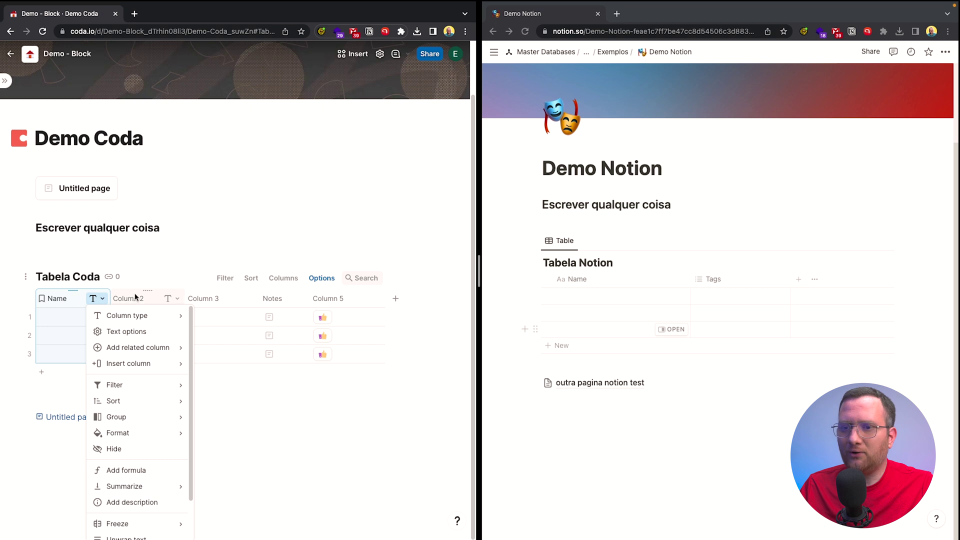
{"action": "left_click", "coordinate": [93, 304]}
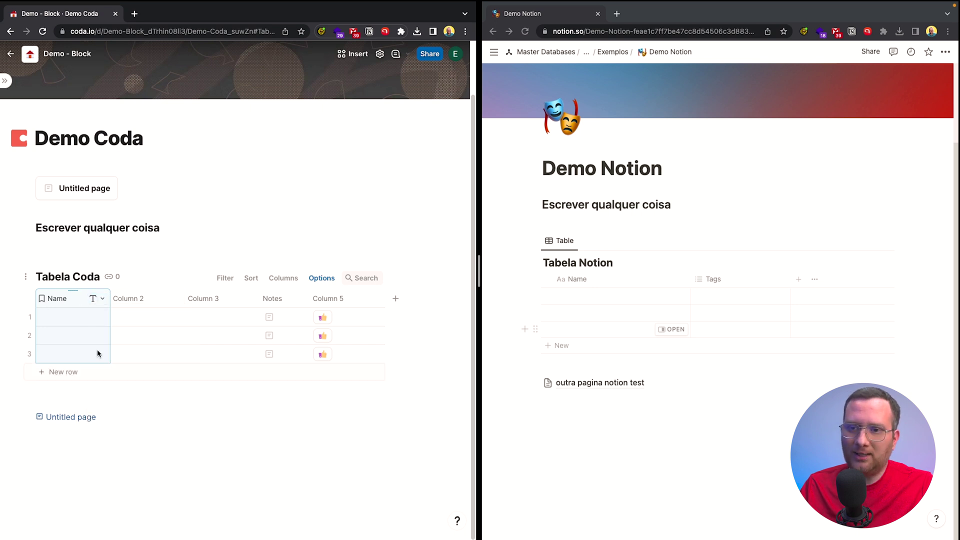
{"action": "left_click", "coordinate": [71, 320]}
{"action": "left_click", "coordinate": [100, 298]}
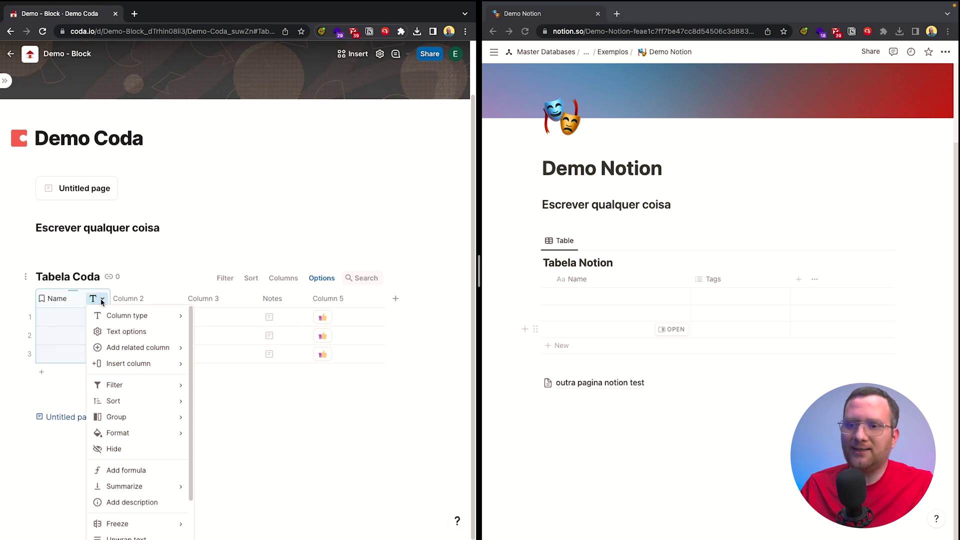
{"action": "mouse_move", "coordinate": [116, 311]}
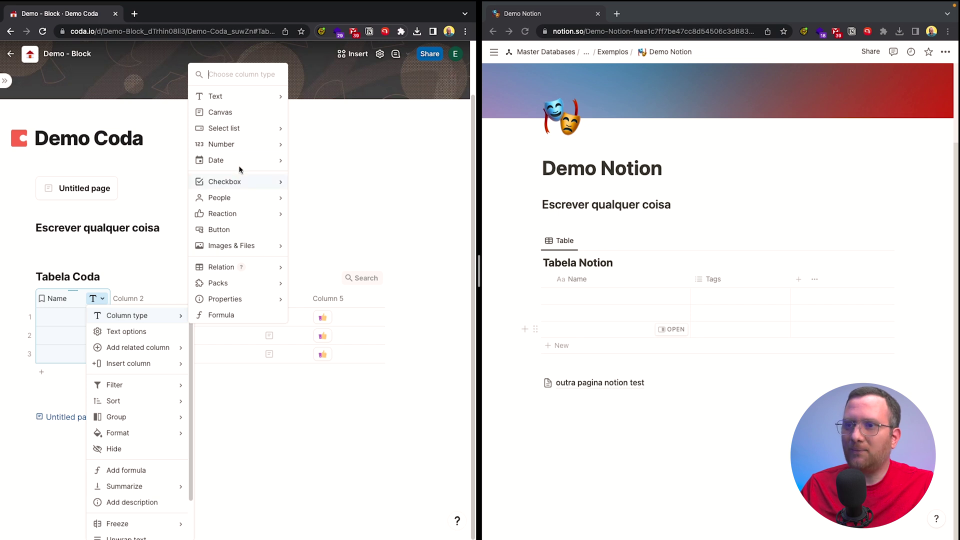
{"action": "mouse_move", "coordinate": [240, 163]}
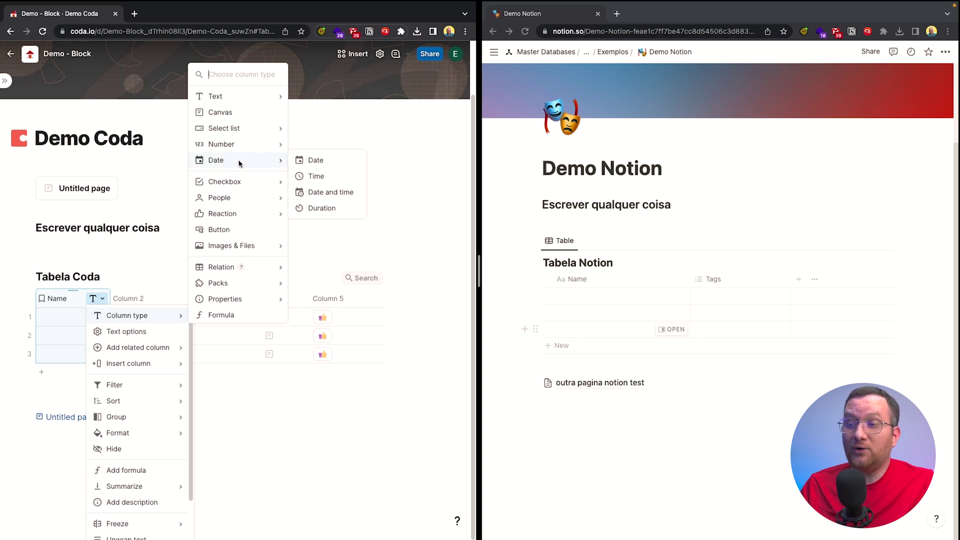
{"action": "left_click", "coordinate": [315, 161]}
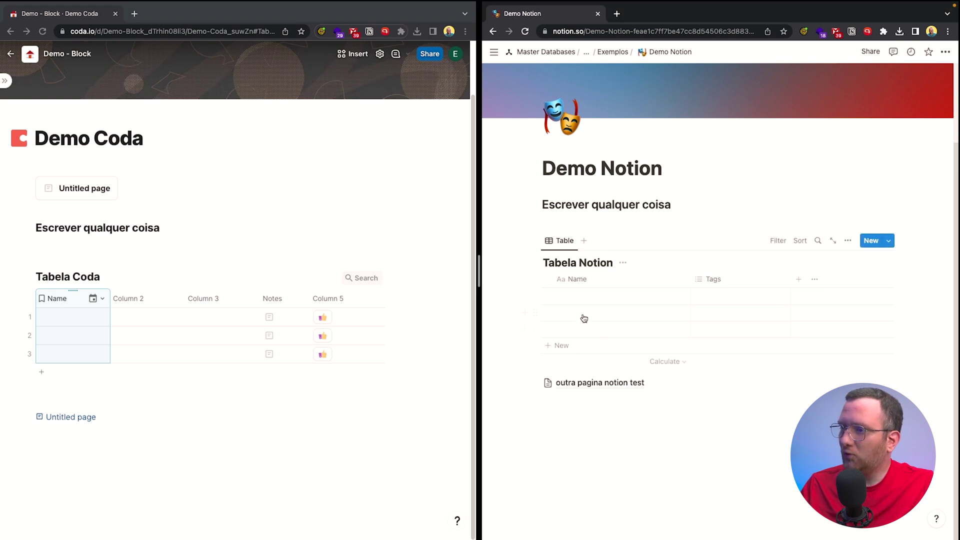
- Inspect the type setting of the Name property in Tabela Notion, and close the settings without making changes
{"action": "left_click", "coordinate": [575, 278]}
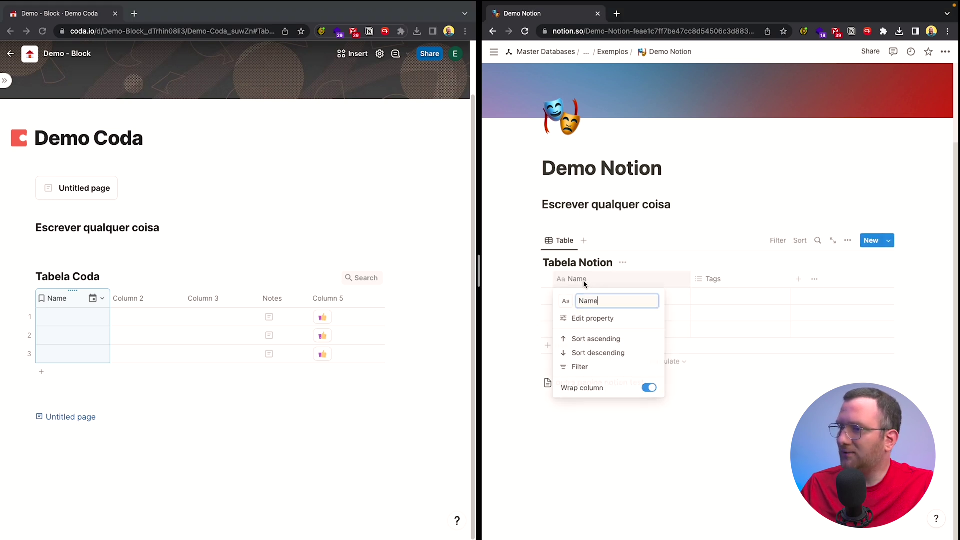
{"action": "left_click", "coordinate": [576, 323]}
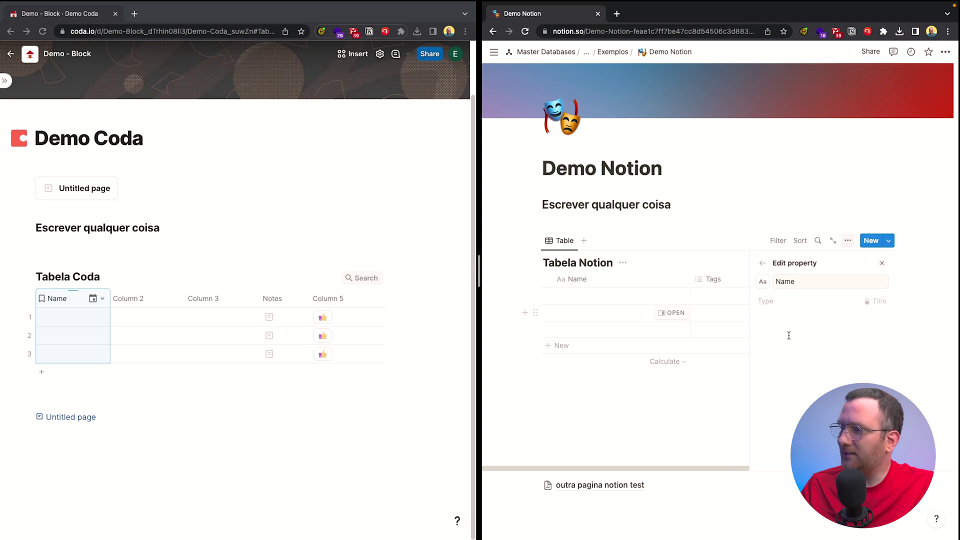
{"action": "left_click", "coordinate": [764, 266]}
{"action": "left_click", "coordinate": [764, 265]}
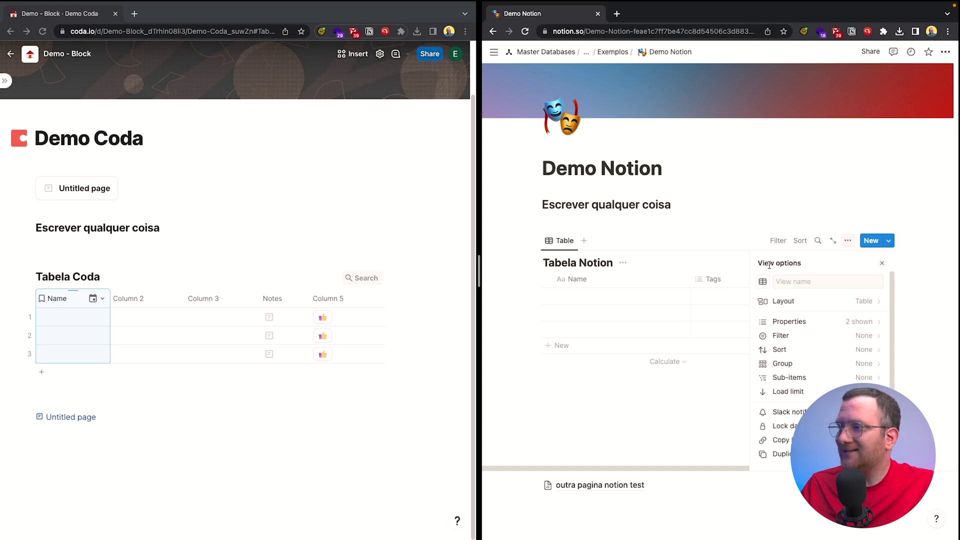
{"action": "left_click", "coordinate": [883, 264]}
{"action": "left_click", "coordinate": [626, 301]}
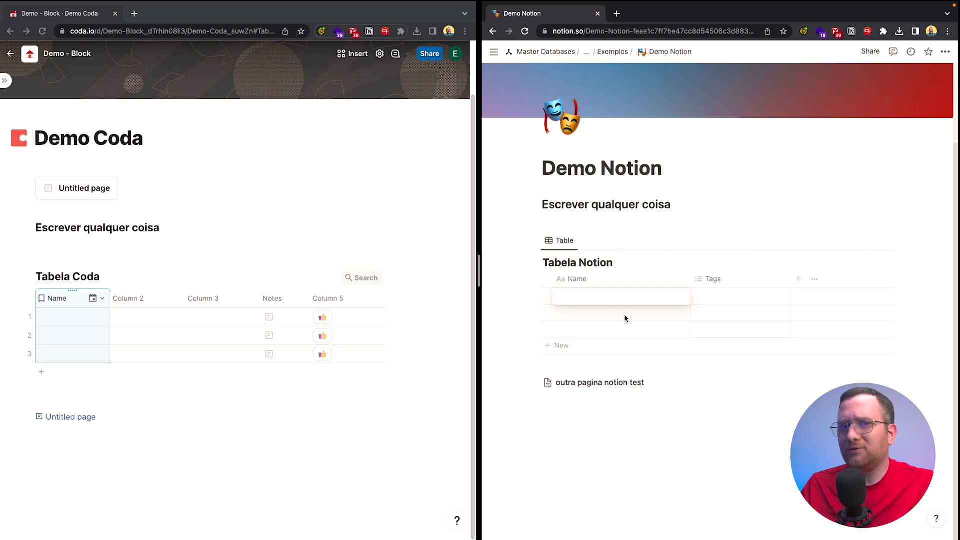
{"action": "key", "text": "Escape"}
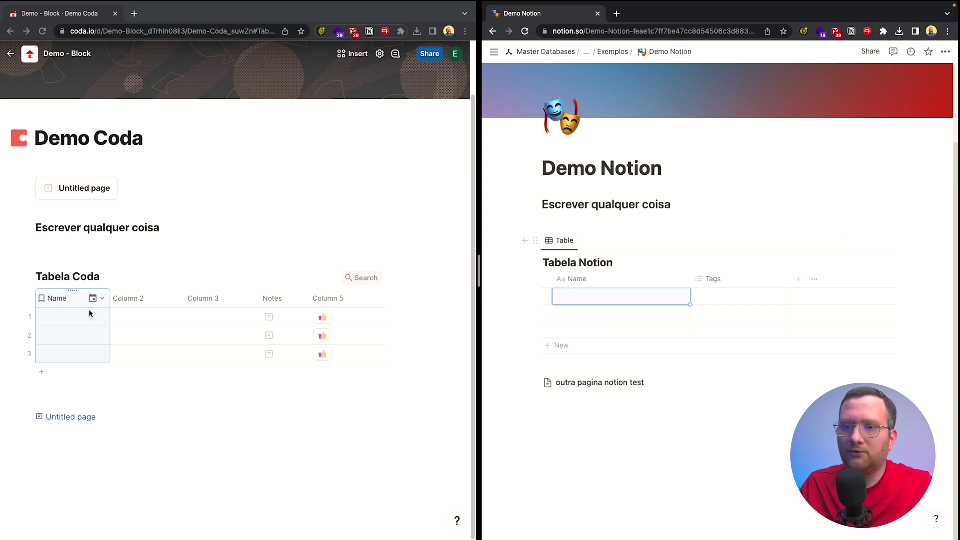
- Try Column 2 as the display column of Tabela Coda, and restore Name as the display column
{"action": "left_click", "coordinate": [102, 300]}
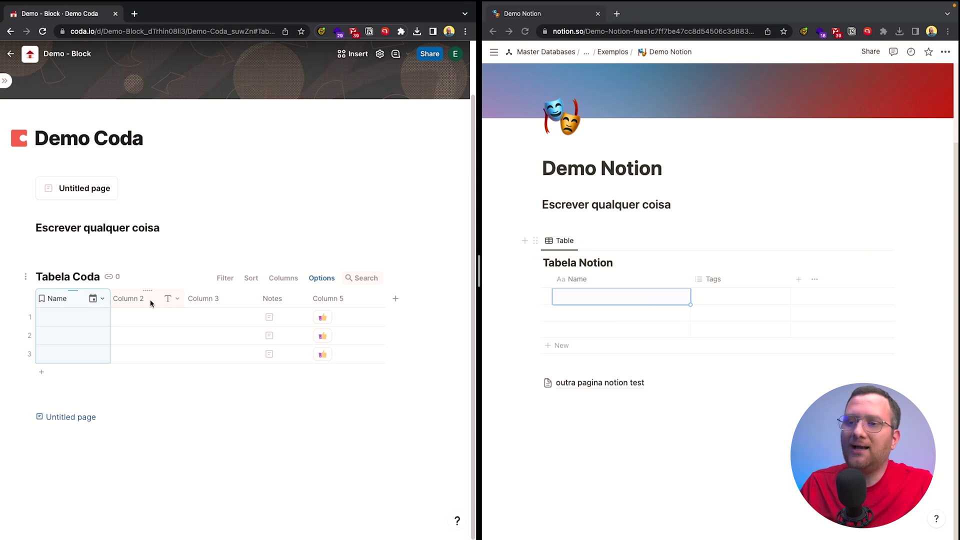
{"action": "left_click", "coordinate": [178, 300]}
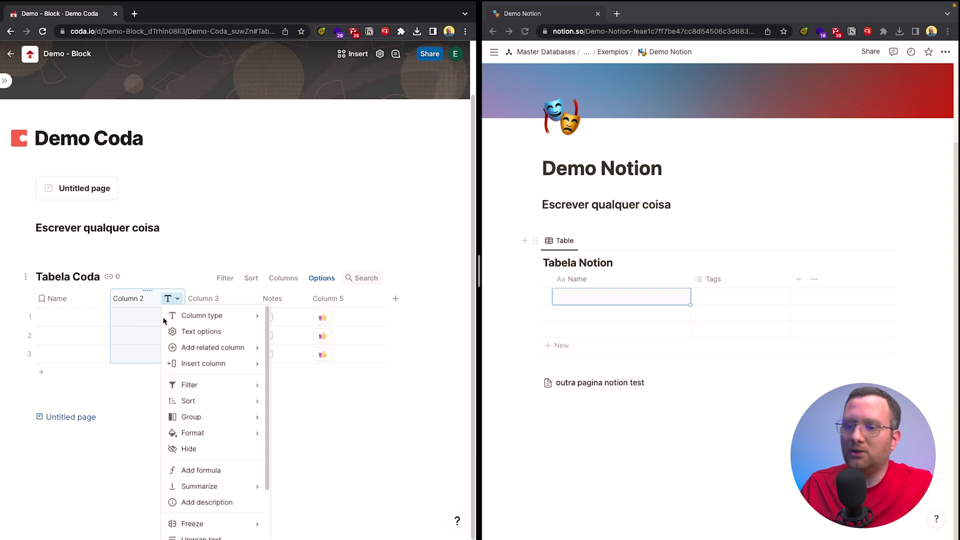
{"action": "scroll", "coordinate": [235, 520], "scroll_direction": "down", "scroll_amount": 2}
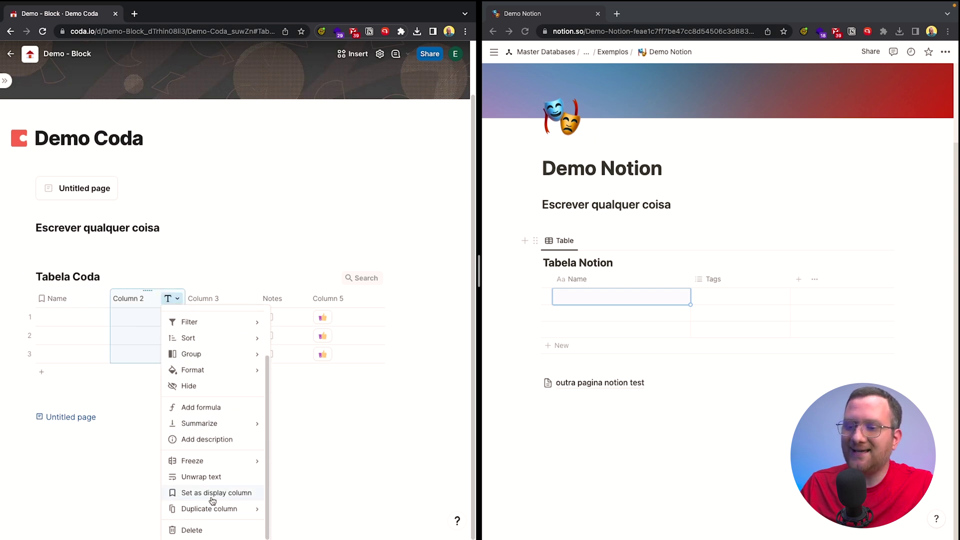
{"action": "left_click", "coordinate": [241, 494]}
{"action": "left_click", "coordinate": [198, 446]}
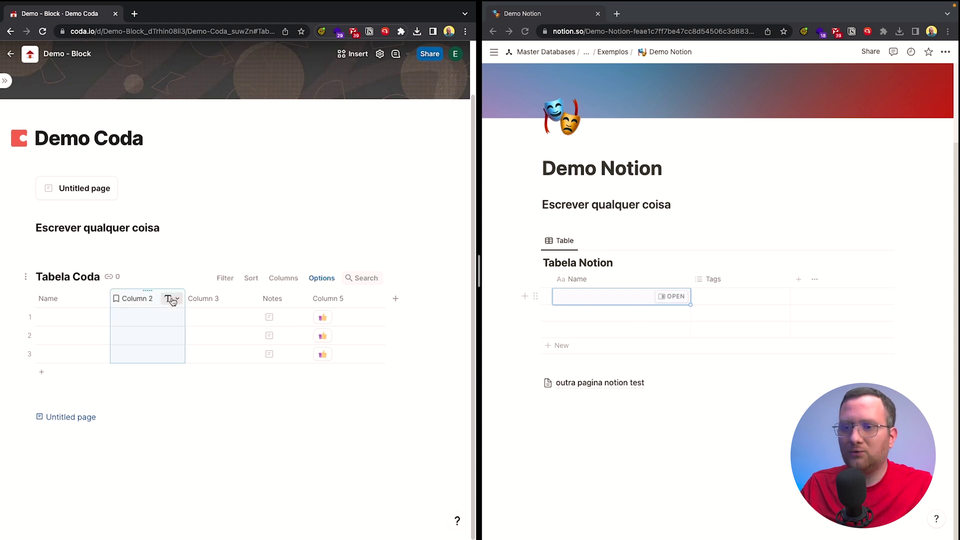
{"action": "left_click", "coordinate": [171, 299]}
{"action": "key", "text": "Left"}
- Freeze the first 2 columns of Tabela Coda
{"action": "scroll", "coordinate": [158, 422], "scroll_direction": "down", "scroll_amount": 1}
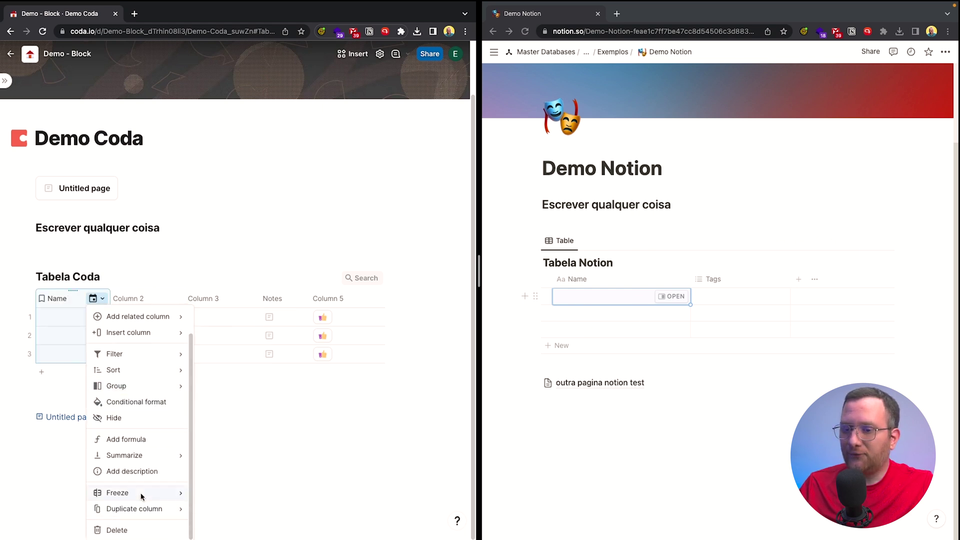
{"action": "mouse_move", "coordinate": [175, 495]}
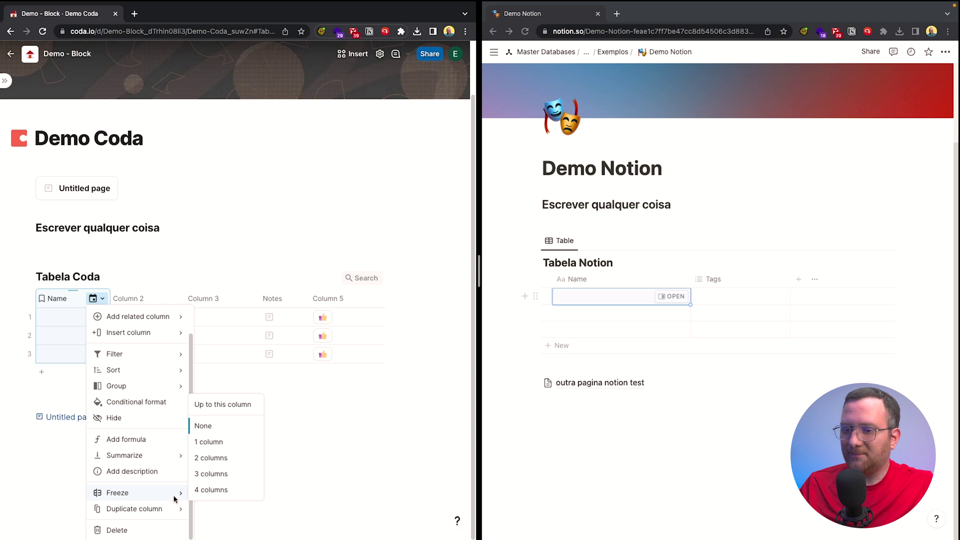
{"action": "left_click", "coordinate": [230, 459]}
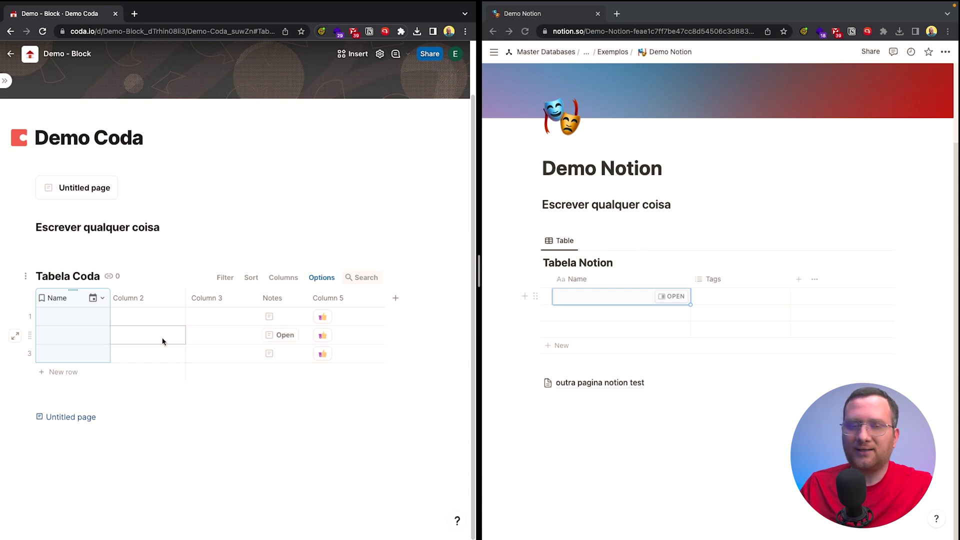
- Add two more columns at the end of Tabela Coda and test the frozen columns with the wider table
{"action": "left_click", "coordinate": [395, 298]}
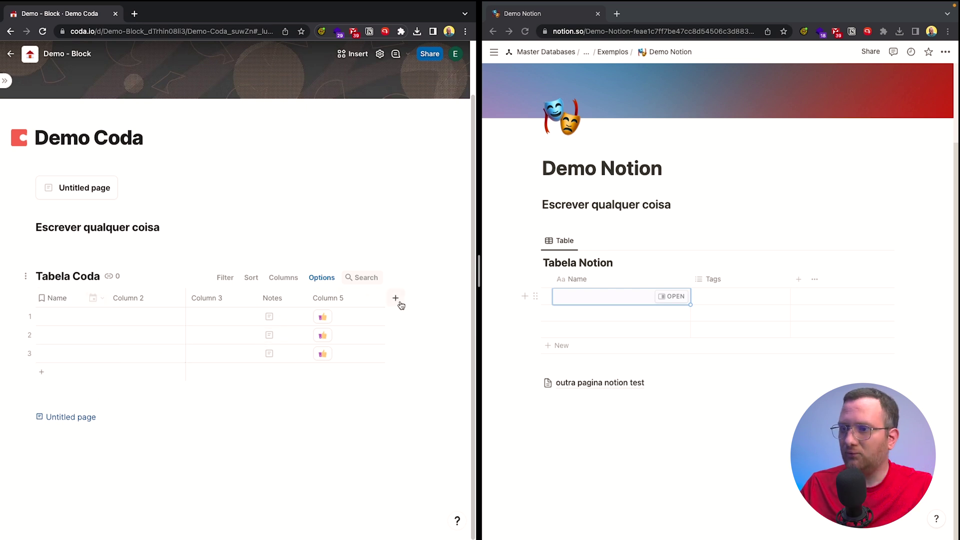
{"action": "left_click", "coordinate": [388, 338]}
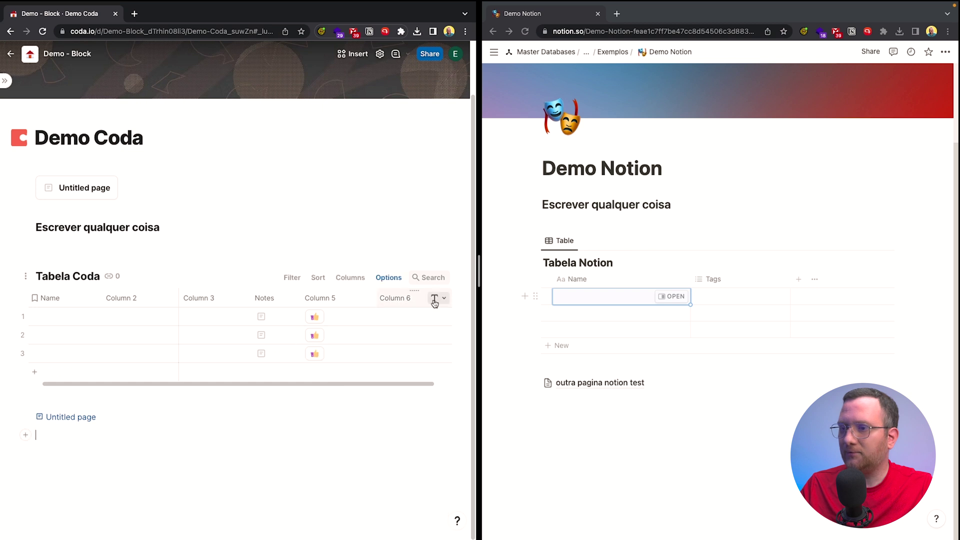
{"action": "left_click_drag", "start_coordinate": [388, 385], "coordinate": [436, 383]}
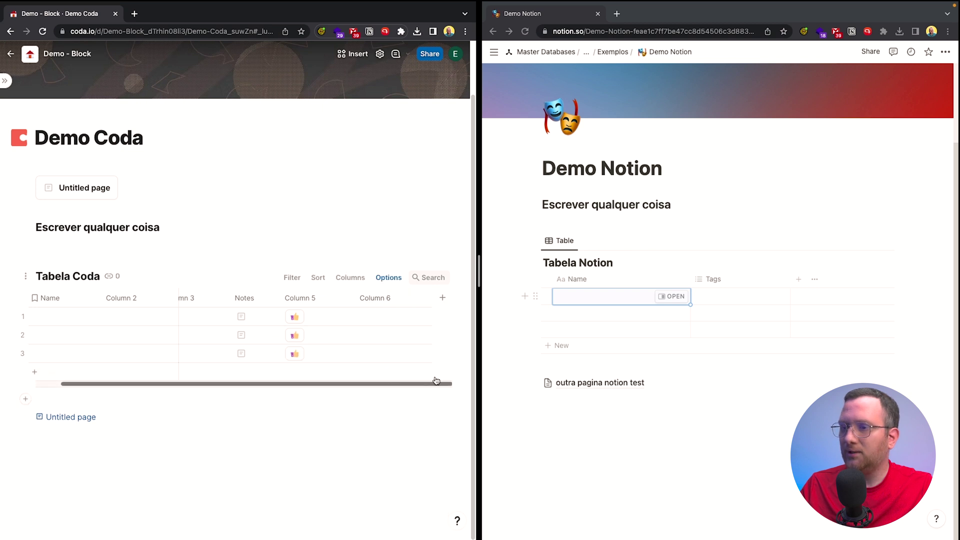
{"action": "left_click", "coordinate": [440, 299]}
{"action": "left_click", "coordinate": [295, 432]}
{"action": "left_click_drag", "start_coordinate": [315, 383], "coordinate": [162, 397]}
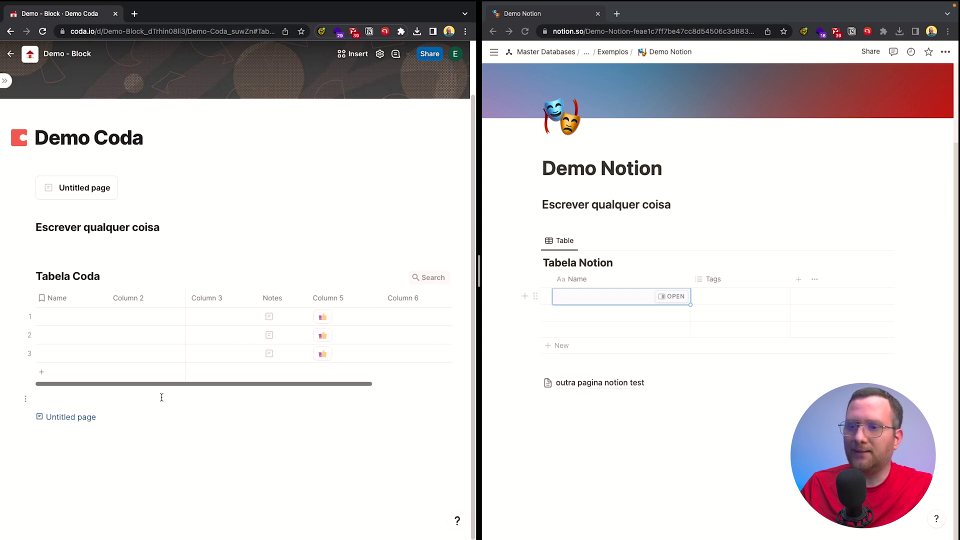
- Look over the Name property's options in Tabela Notion, and close them without making changes
{"action": "left_click", "coordinate": [676, 278]}
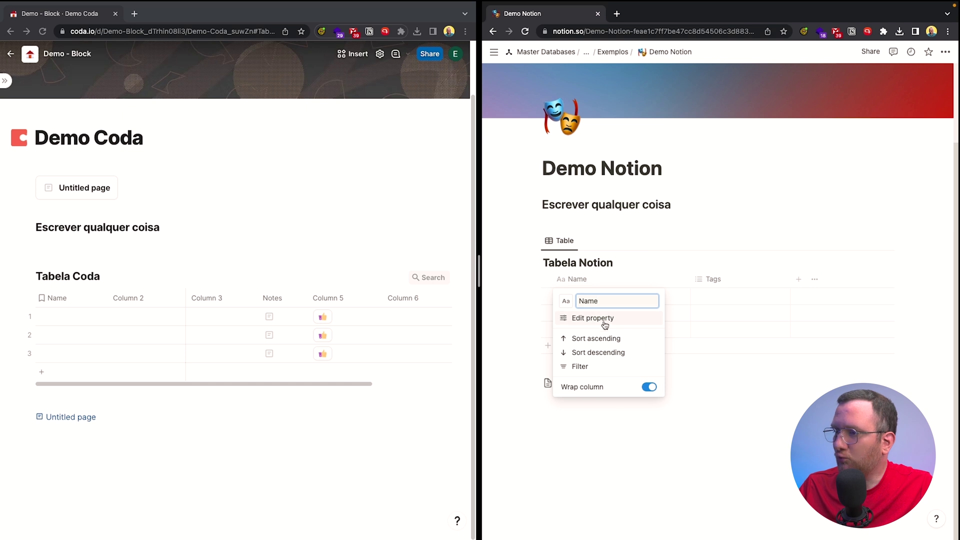
{"action": "left_click", "coordinate": [623, 465]}
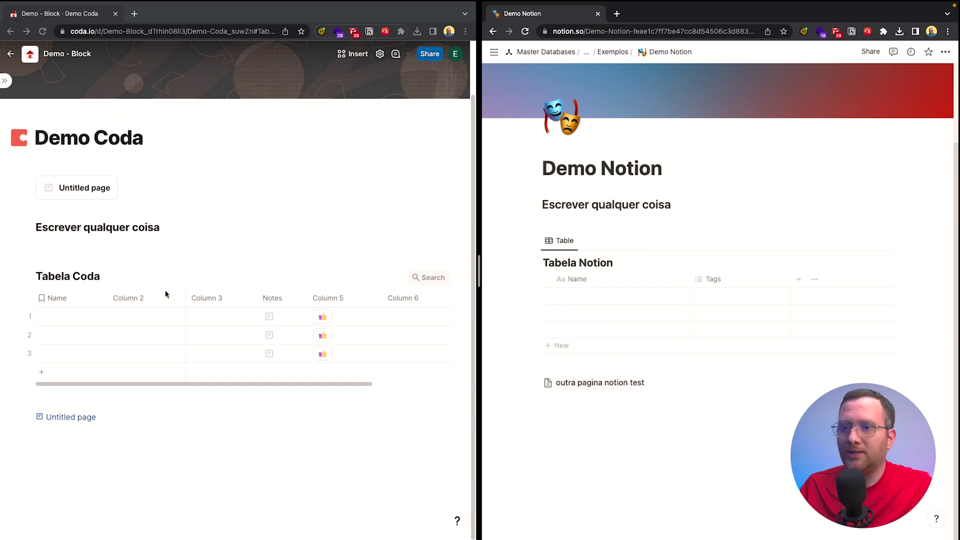
{"action": "left_click", "coordinate": [175, 299]}
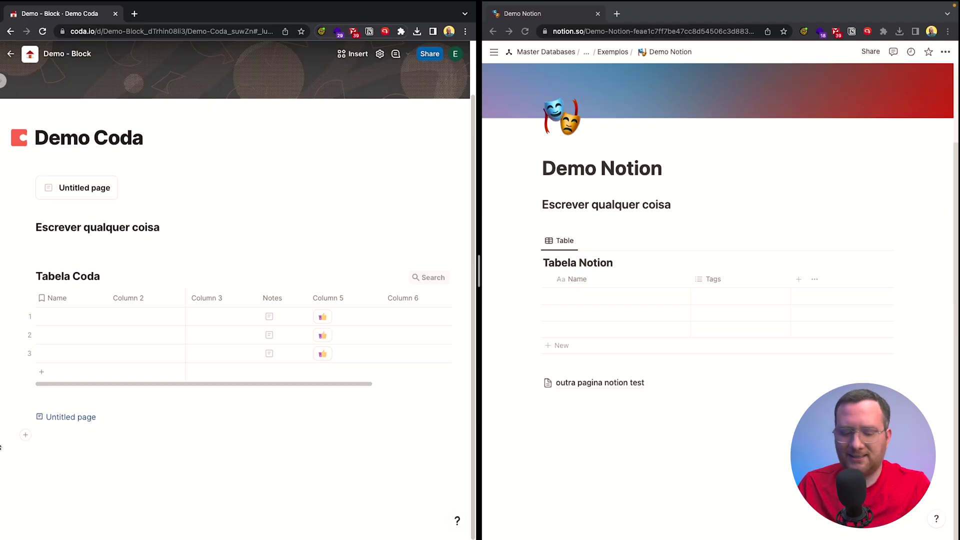
- Switch to the Miro scoreboard and shrink the white cover down to reveal the verdicts in the Tabelas row
{"action": "key", "text": "ctrl+Up"}
{"action": "left_click", "coordinate": [313, 250]}
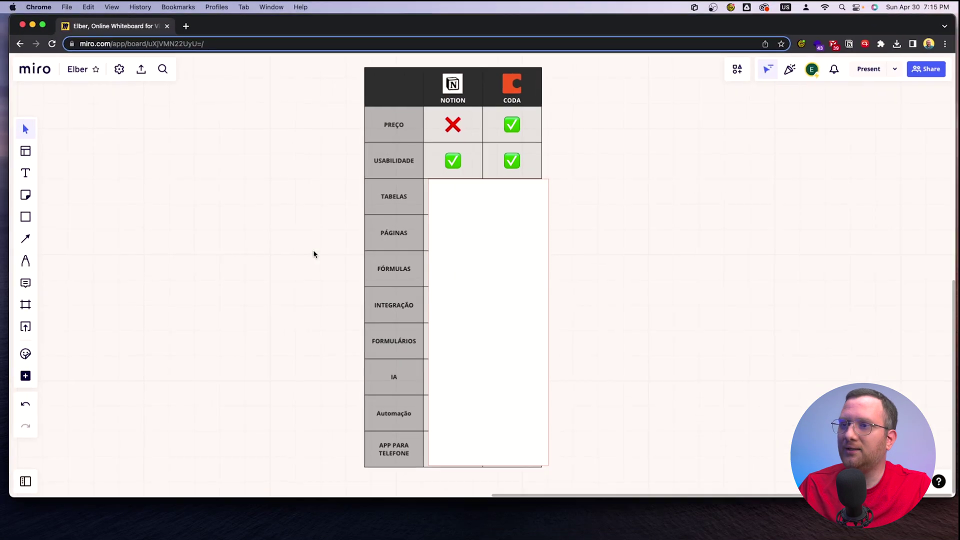
{"action": "left_click", "coordinate": [504, 197]}
{"action": "left_click_drag", "start_coordinate": [547, 181], "coordinate": [550, 218]}
{"action": "left_click", "coordinate": [649, 235]}
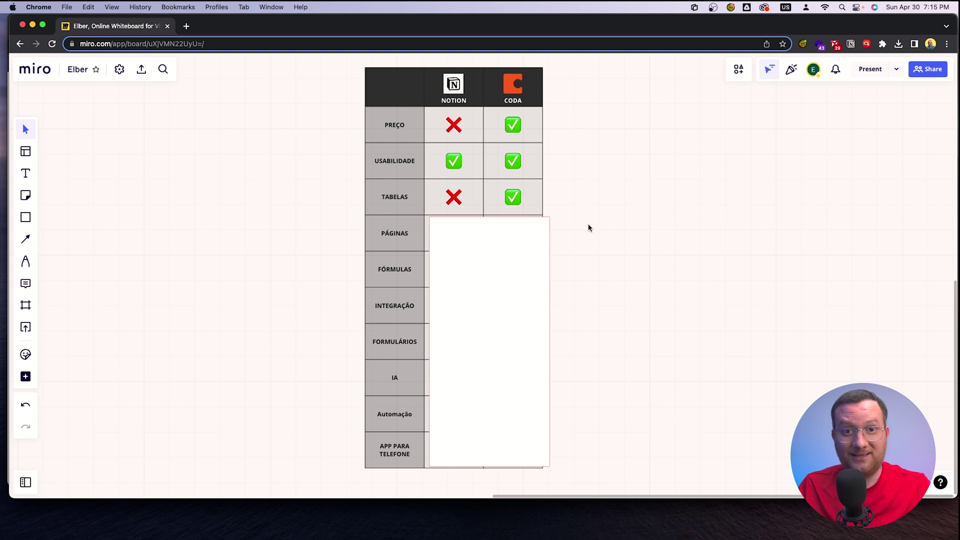
- Switch back to the side-by-side Coda and Notion demo pages, ready in the empty area below Tabela Coda
{"action": "key", "text": "ctrl+Up"}
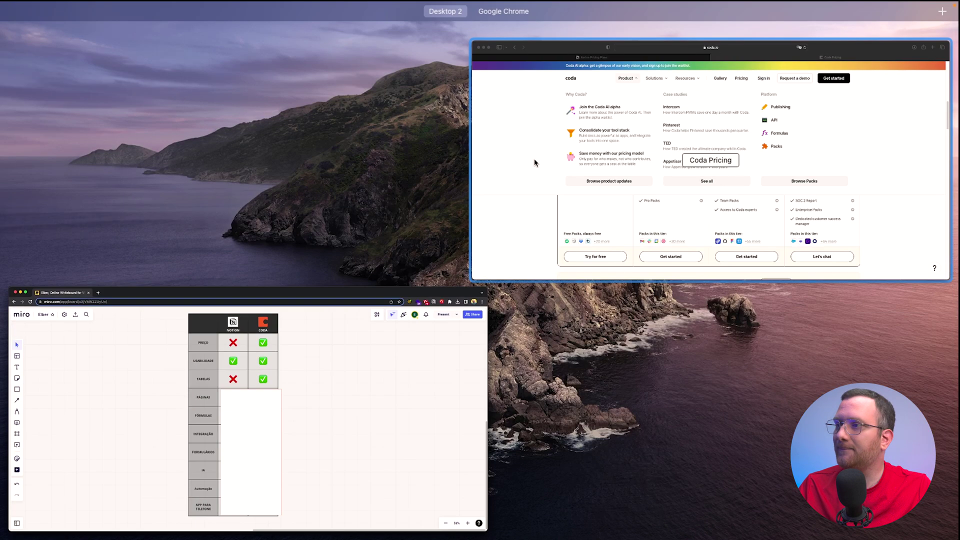
{"action": "left_click", "coordinate": [514, 52]}
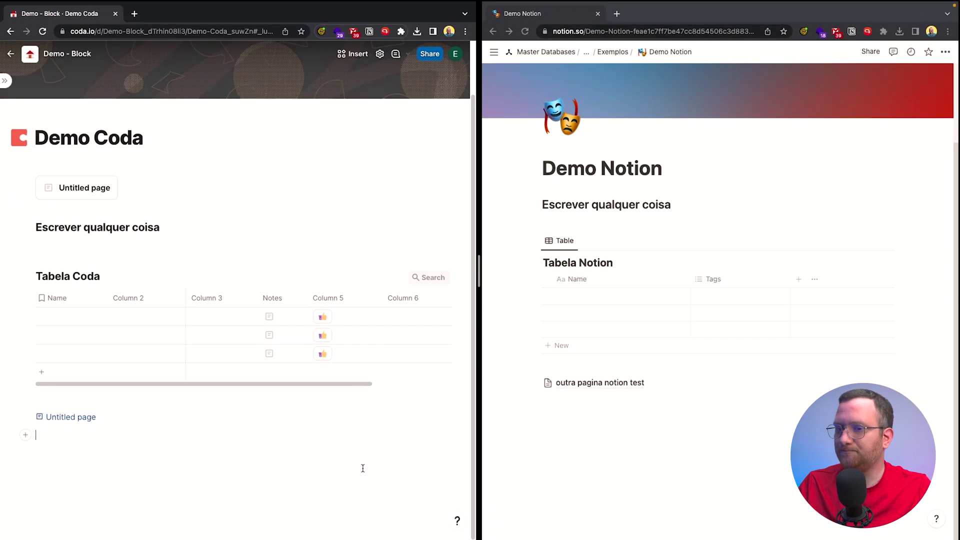
{"action": "left_click", "coordinate": [102, 479]}
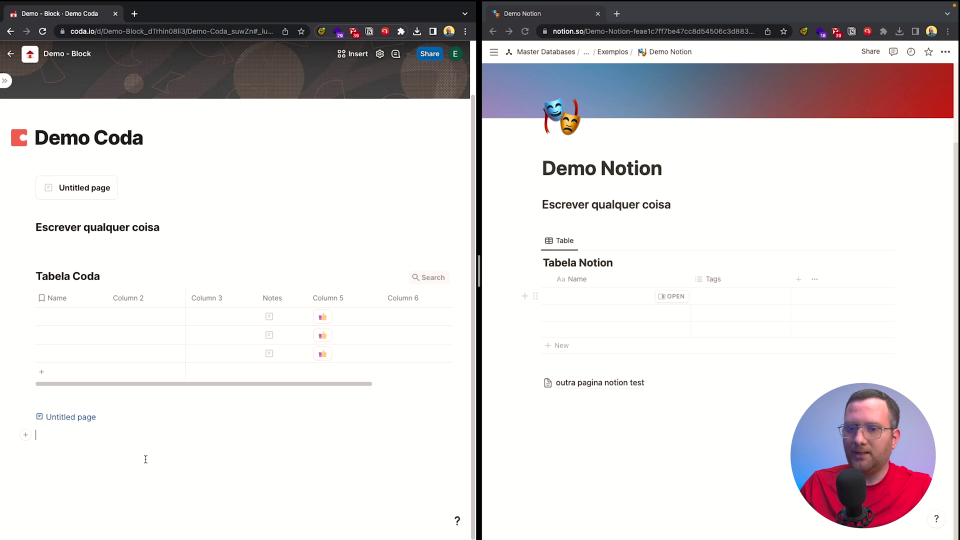
- Look up the Subpage command in the empty line below Tabela Coda, and clear the query without inserting anything
{"action": "type", "text": "/su"}
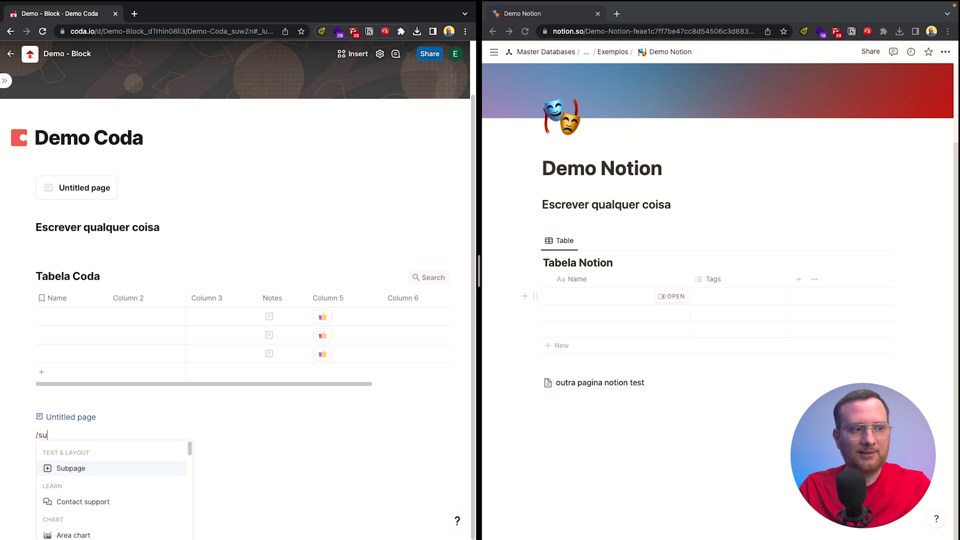
{"action": "key", "text": "BackSpace"}
{"action": "key", "text": "BackSpace"}
{"action": "key", "text": "BackSpace"}
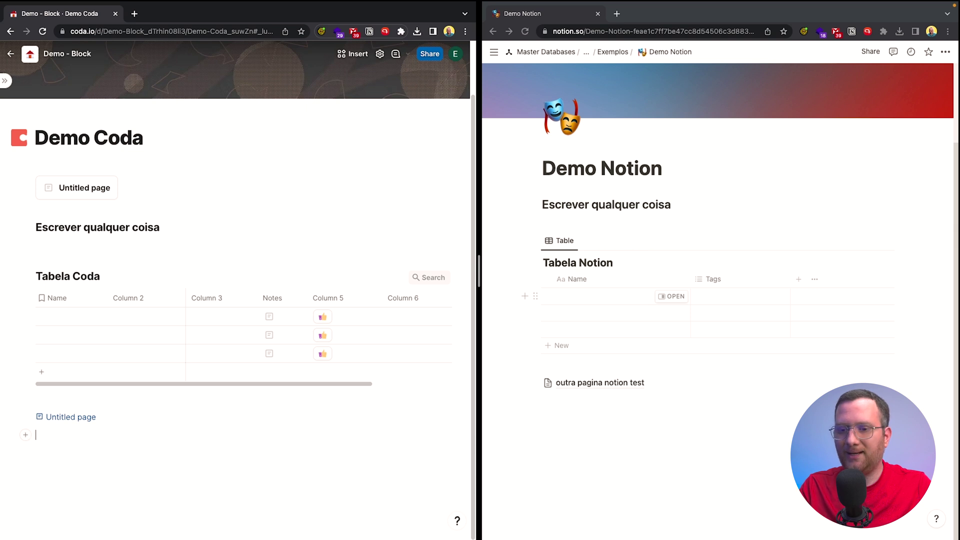
{"action": "left_click", "coordinate": [611, 432]}
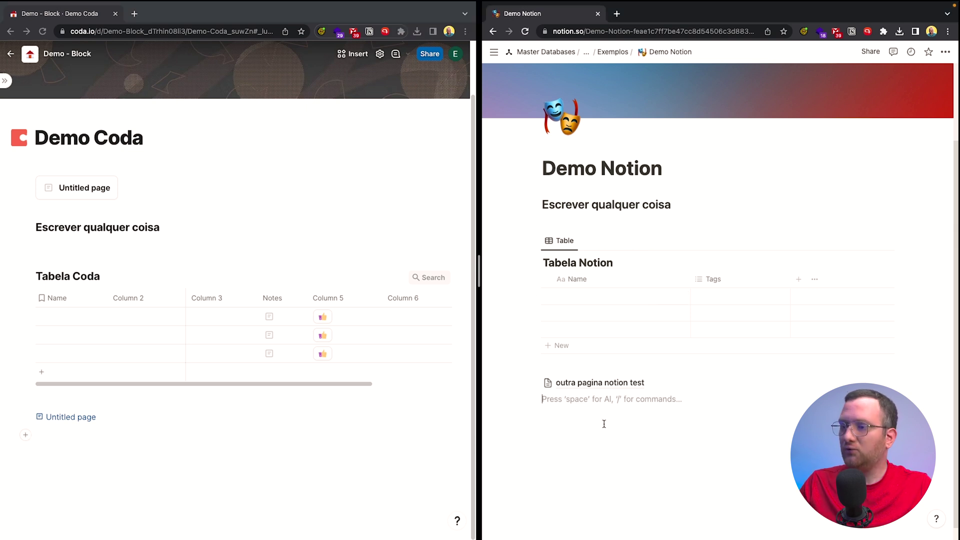
{"action": "left_click", "coordinate": [199, 449]}
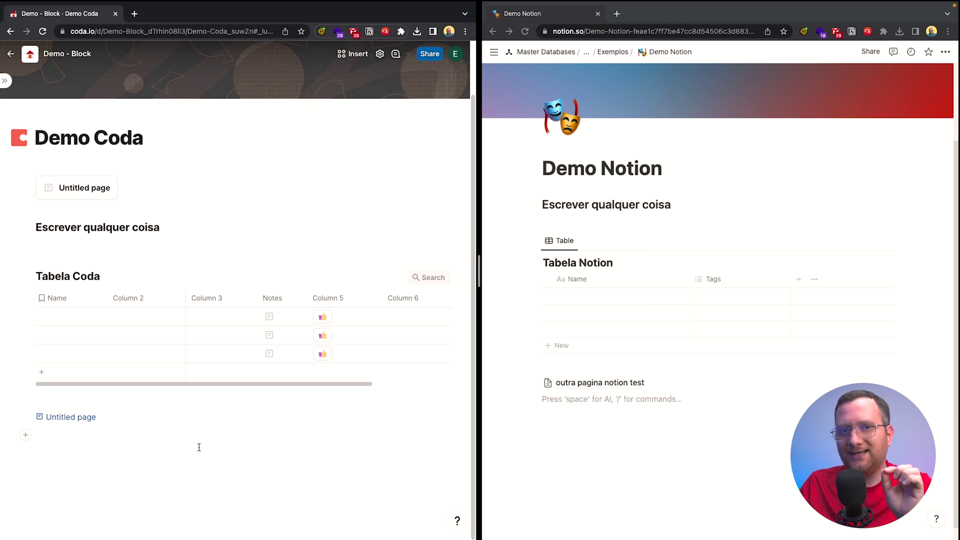
- Enter a person's first name in each of the first two rows of Tabela Notion's Name column
{"action": "left_click", "coordinate": [630, 302]}
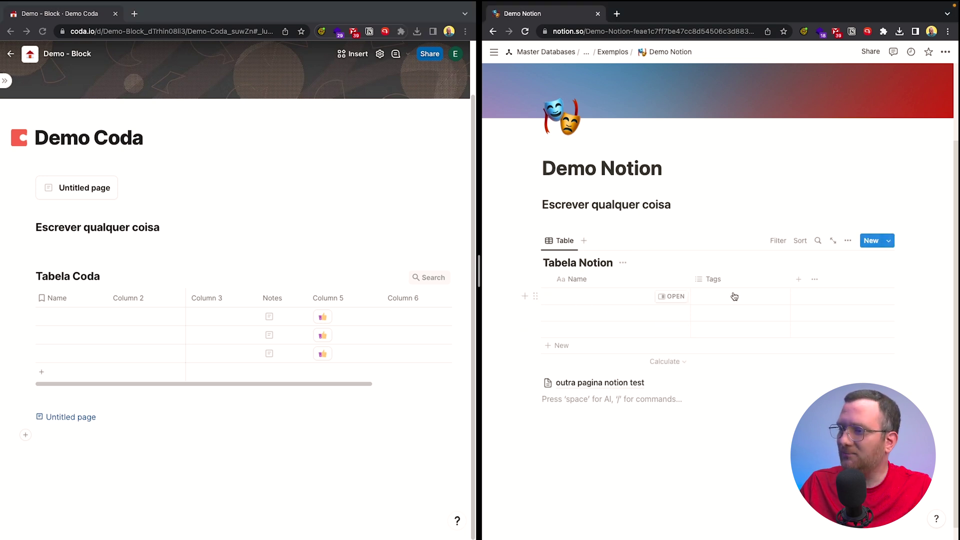
{"action": "left_click", "coordinate": [622, 300]}
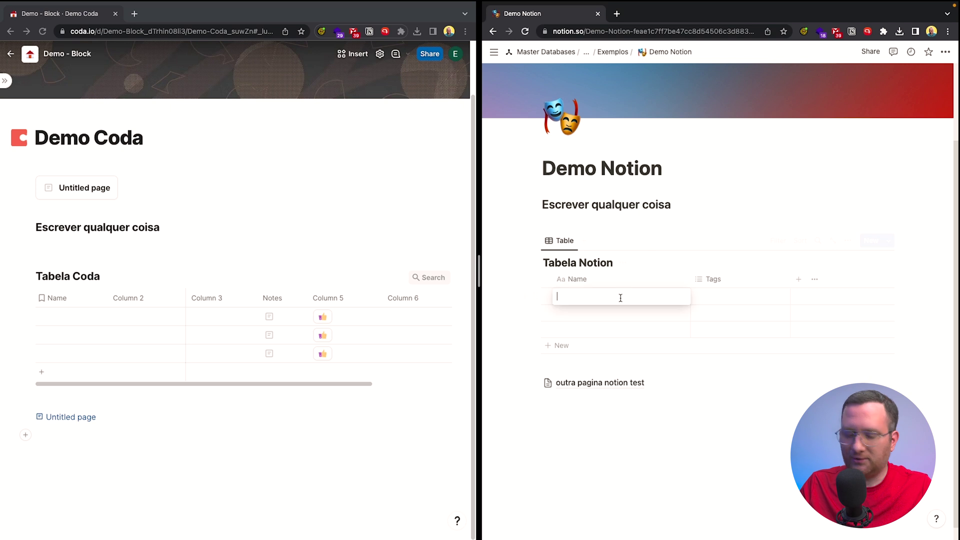
{"action": "type", "text": "Elber"}
{"action": "key", "text": "Return"}
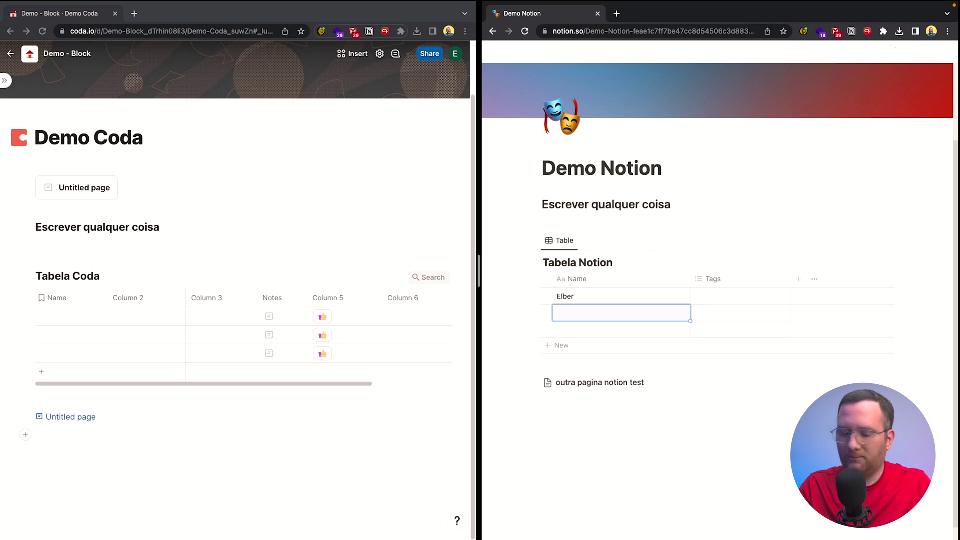
{"action": "type", "text": "Paulo"}
{"action": "key", "text": "Tab"}
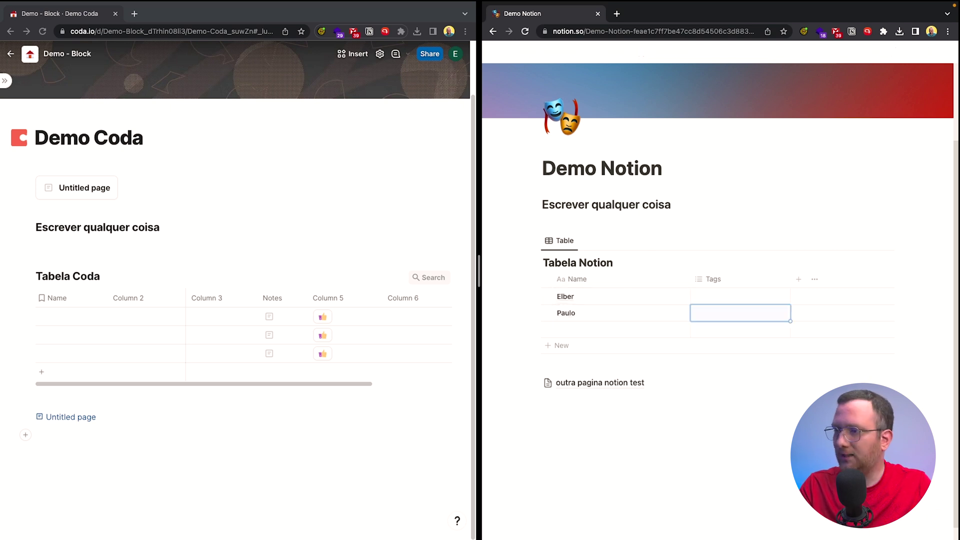
- Open the page of Tabela Notion's first row in side peek and expand it to a full page
{"action": "left_click", "coordinate": [666, 298]}
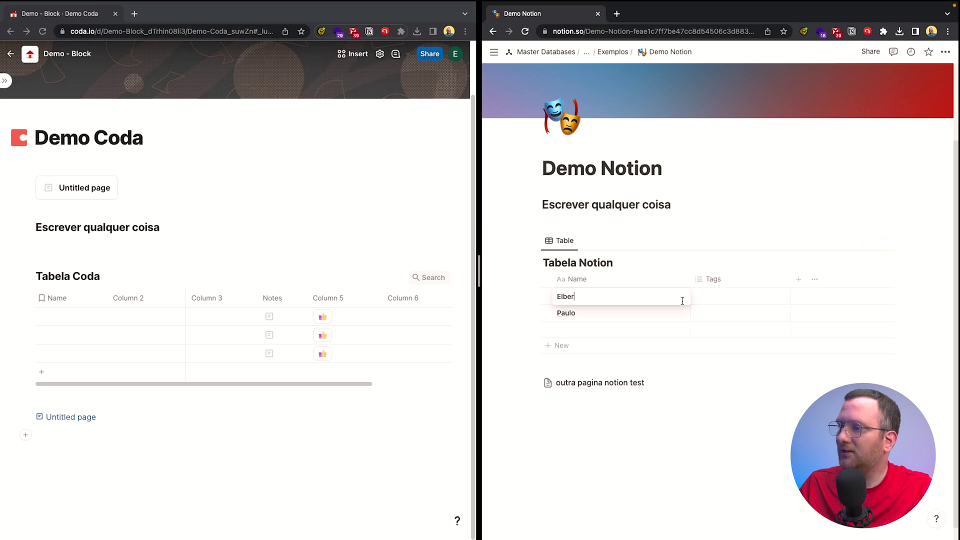
{"action": "key", "text": "Escape"}
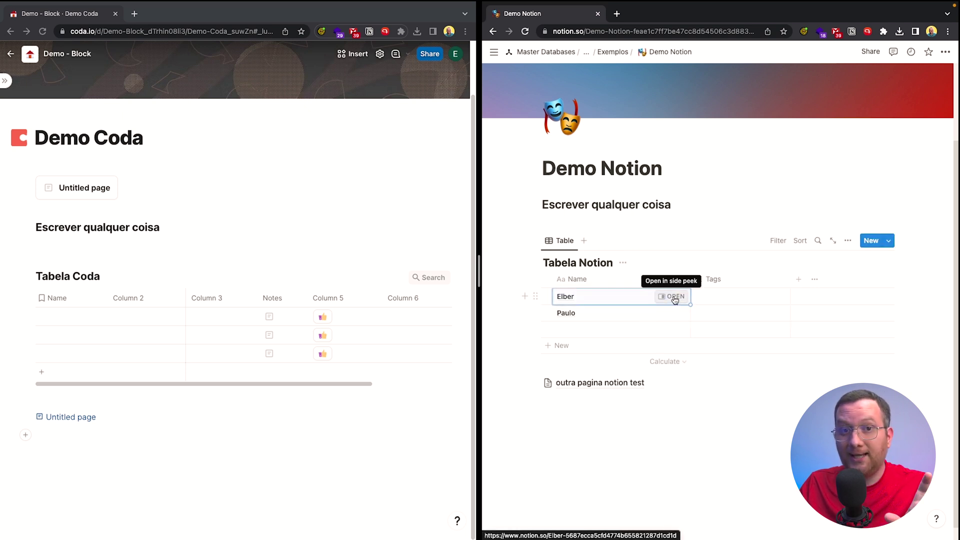
{"action": "left_click", "coordinate": [675, 299]}
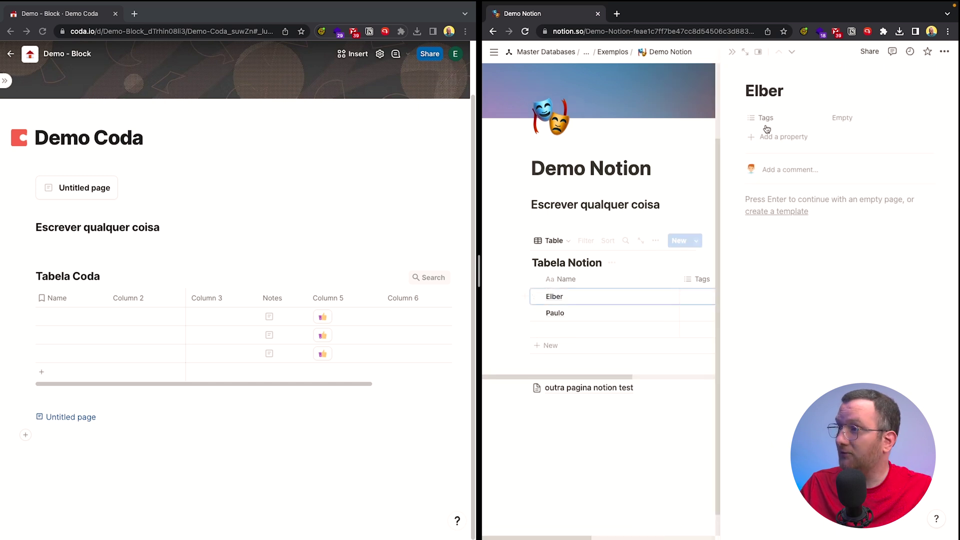
{"action": "left_click", "coordinate": [758, 54]}
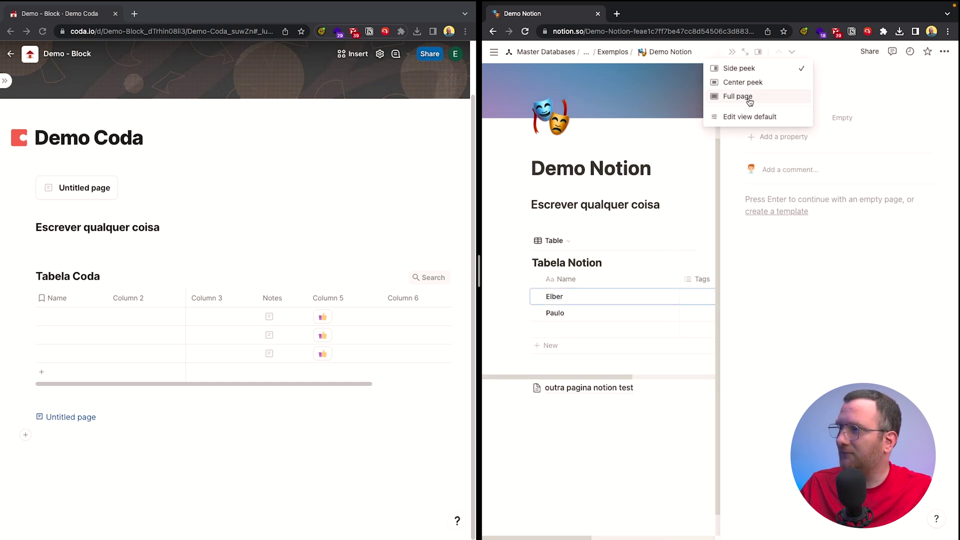
{"action": "left_click", "coordinate": [755, 95]}
{"action": "left_click", "coordinate": [658, 267]}
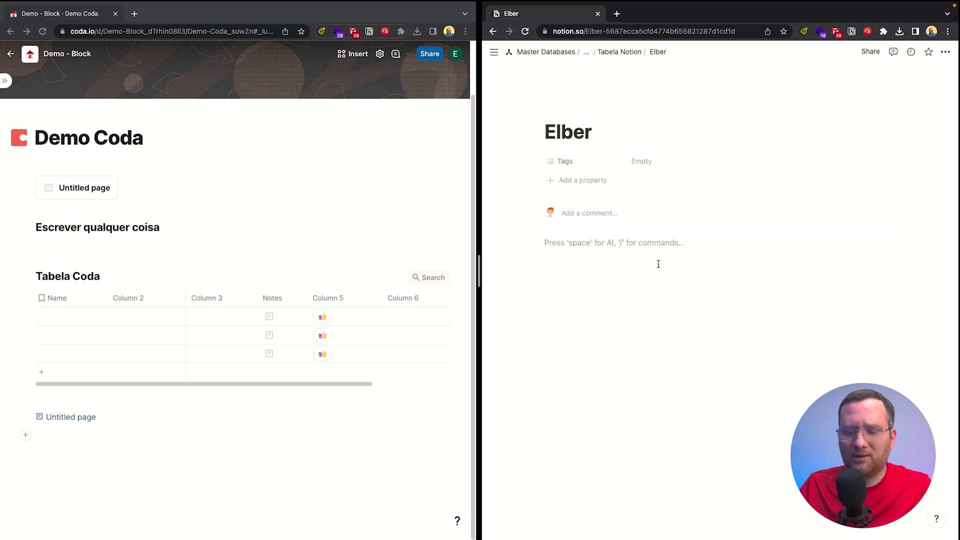
- Look up the table and database view blocks available inside the row's page, and clear the query
{"action": "type", "text": "/tab"}
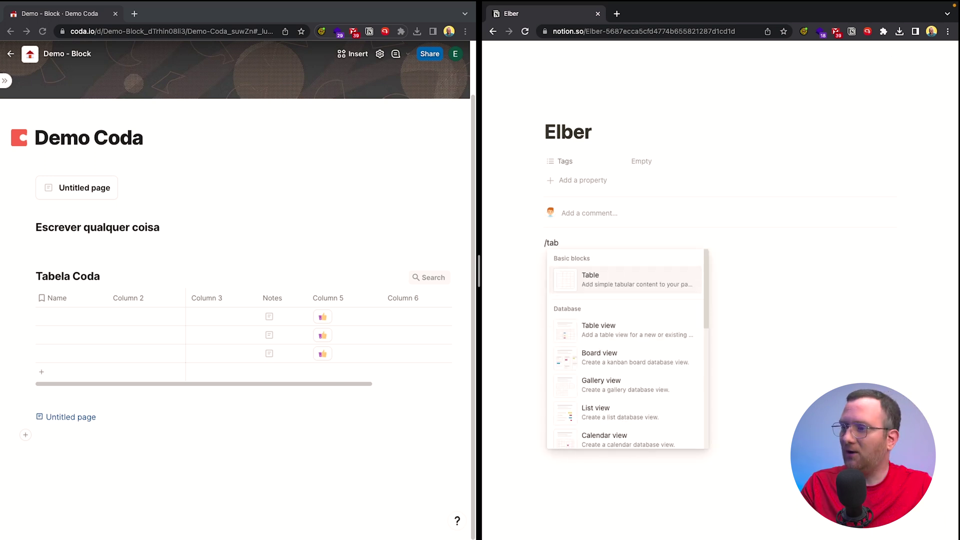
{"action": "key", "text": "Down"}
{"action": "key", "text": "Down"}
{"action": "key", "text": "Up"}
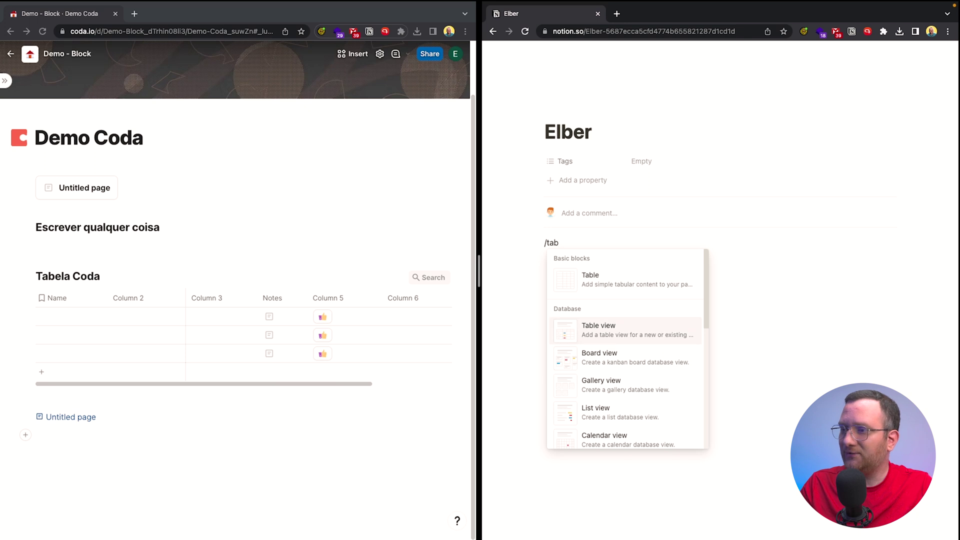
{"action": "key", "text": "BackSpace"}
{"action": "key", "text": "BackSpace"}
{"action": "key", "text": "BackSpace"}
{"action": "key", "text": "BackSpace"}
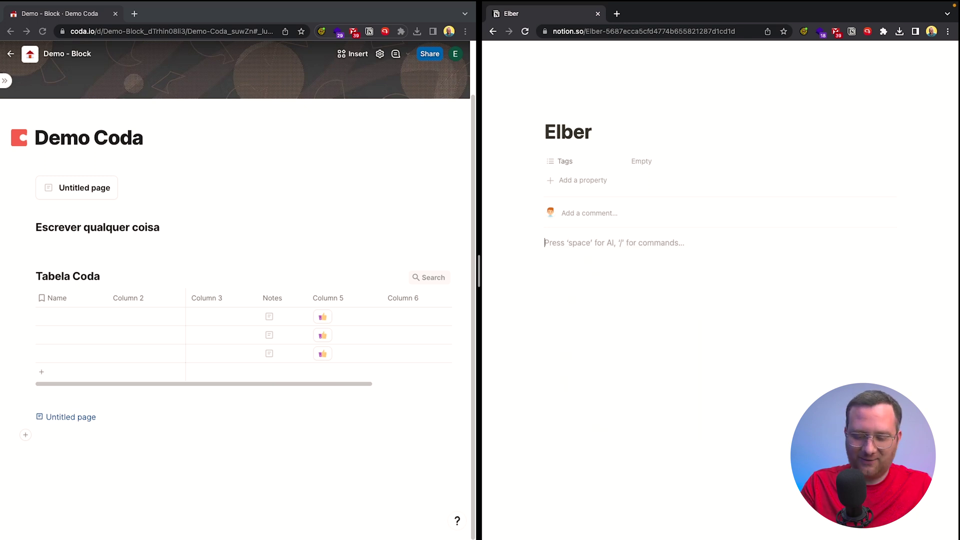
- Look up the page blocks that can be embedded in the row's page, and clear the query
{"action": "type", "text": "/pag"}
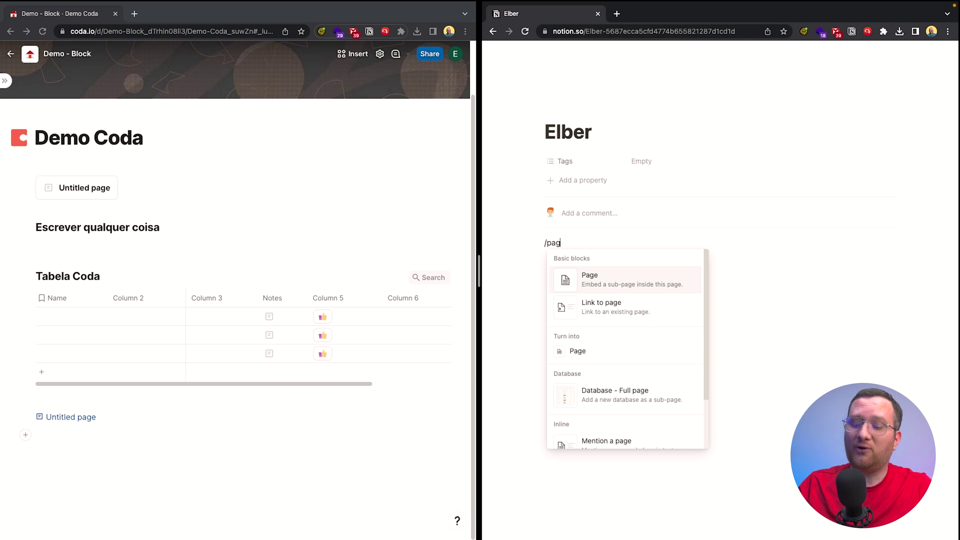
{"action": "key", "text": "BackSpace"}
{"action": "key", "text": "BackSpace"}
{"action": "key", "text": "BackSpace"}
{"action": "key", "text": "BackSpace"}
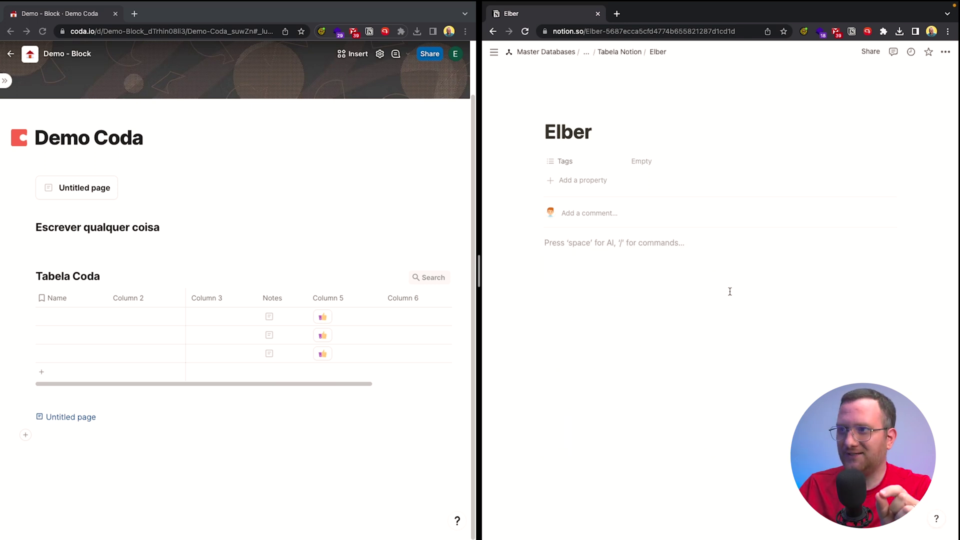
- Return to the Demo Notion page and add a second Table view to Tabela Notion
{"action": "key", "text": "super+bracketleft"}
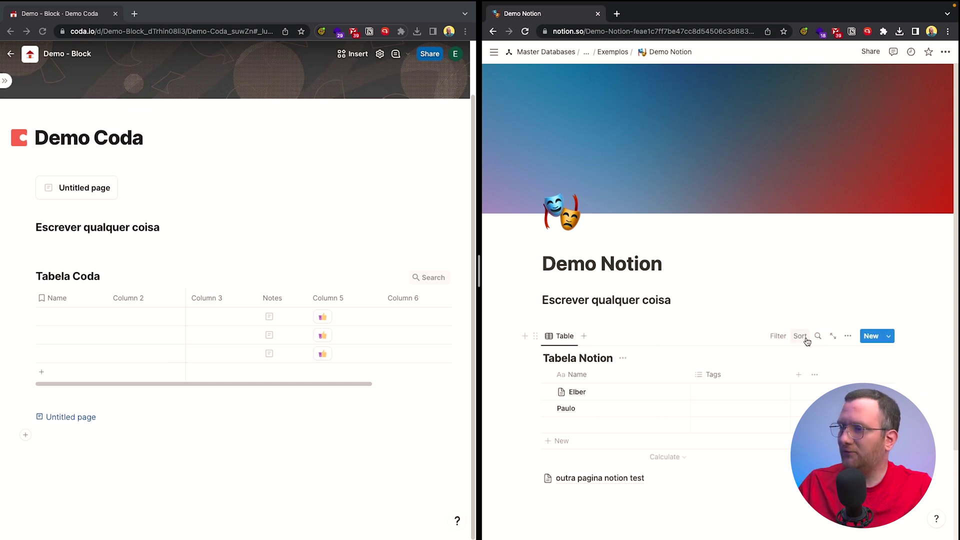
{"action": "left_click", "coordinate": [583, 336]}
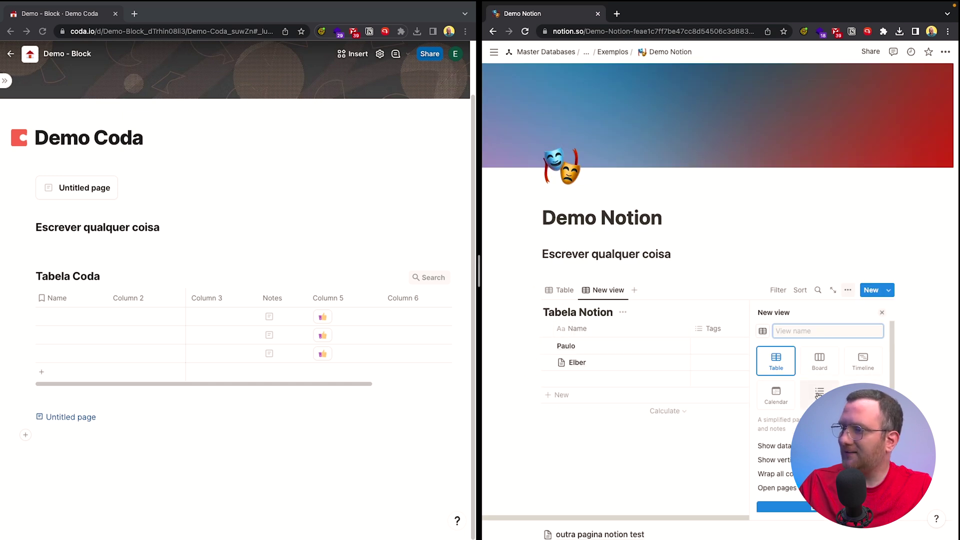
{"action": "left_click", "coordinate": [682, 469]}
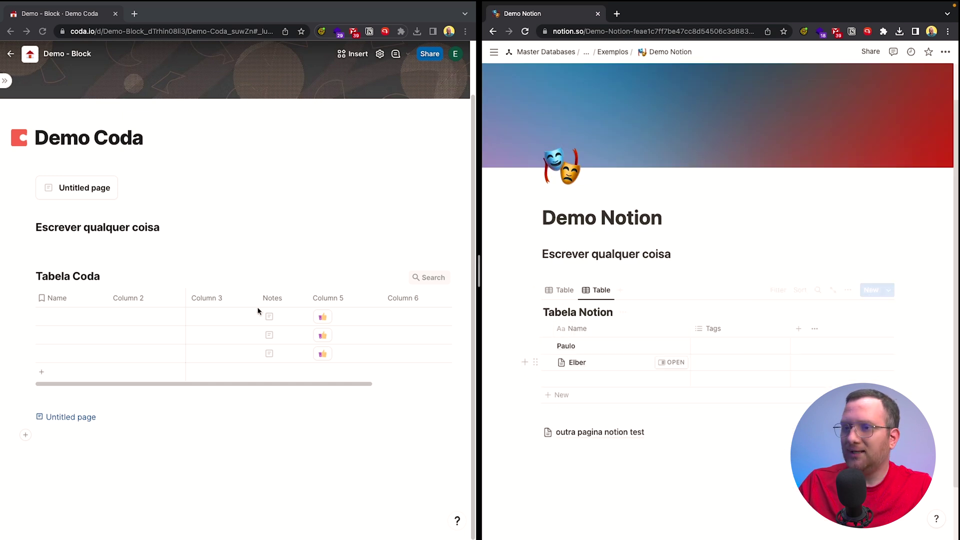
- Look over Tabela Coda's filter, column and general table options, including its additional display layouts
{"action": "left_click", "coordinate": [284, 267]}
{"action": "left_click", "coordinate": [291, 278]}
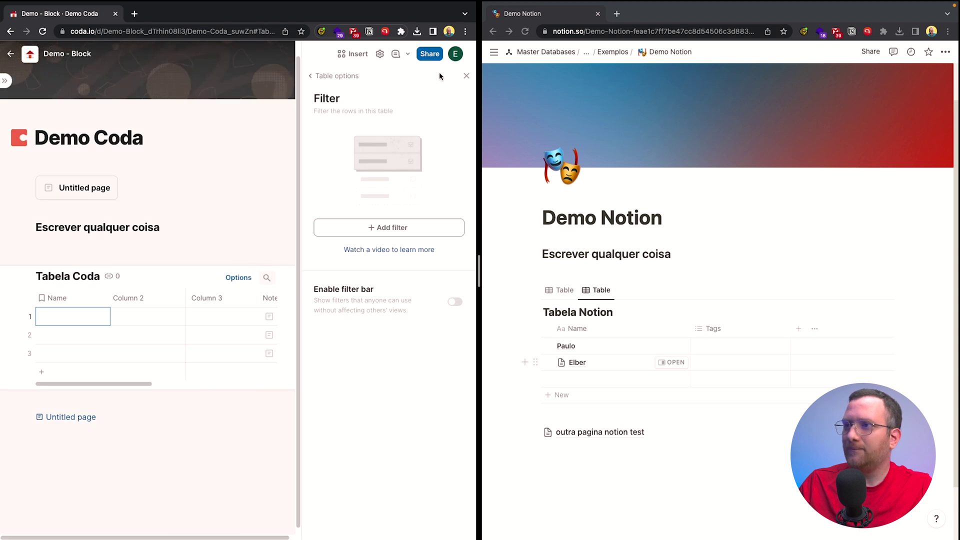
{"action": "left_click", "coordinate": [467, 76]}
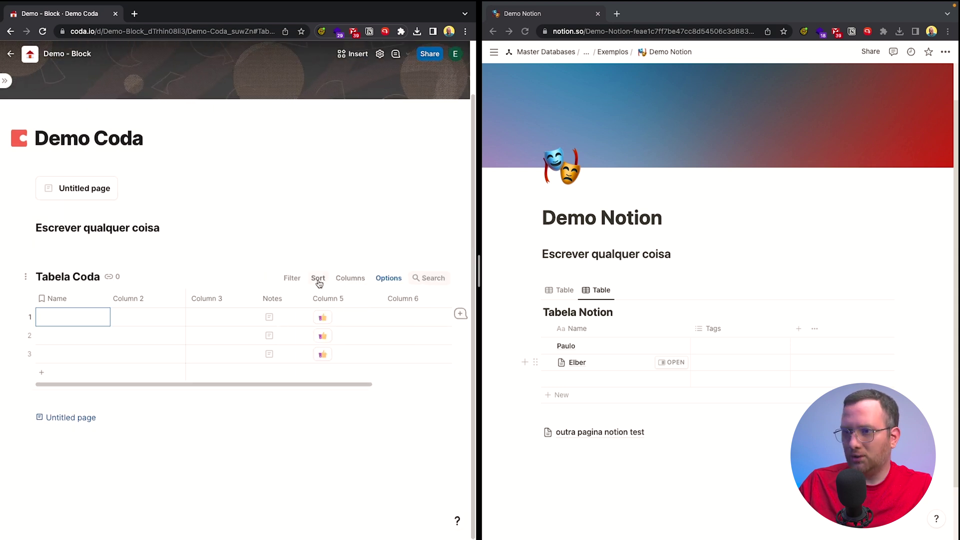
{"action": "left_click", "coordinate": [359, 280]}
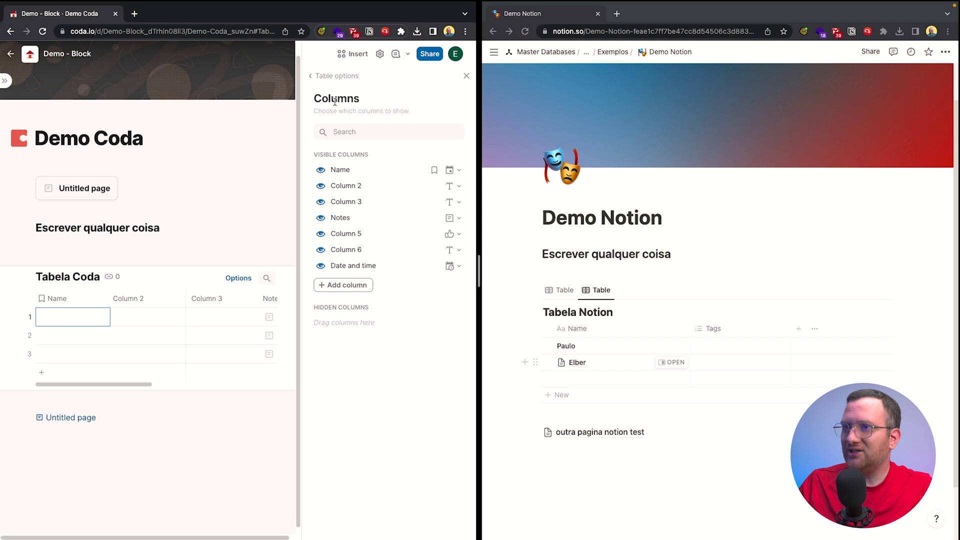
{"action": "left_click", "coordinate": [315, 77]}
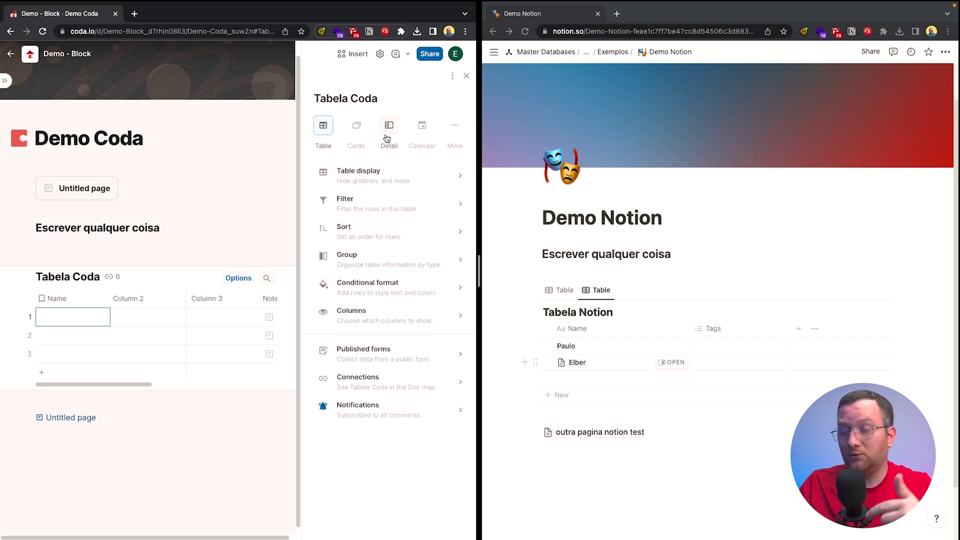
{"action": "left_click", "coordinate": [454, 129]}
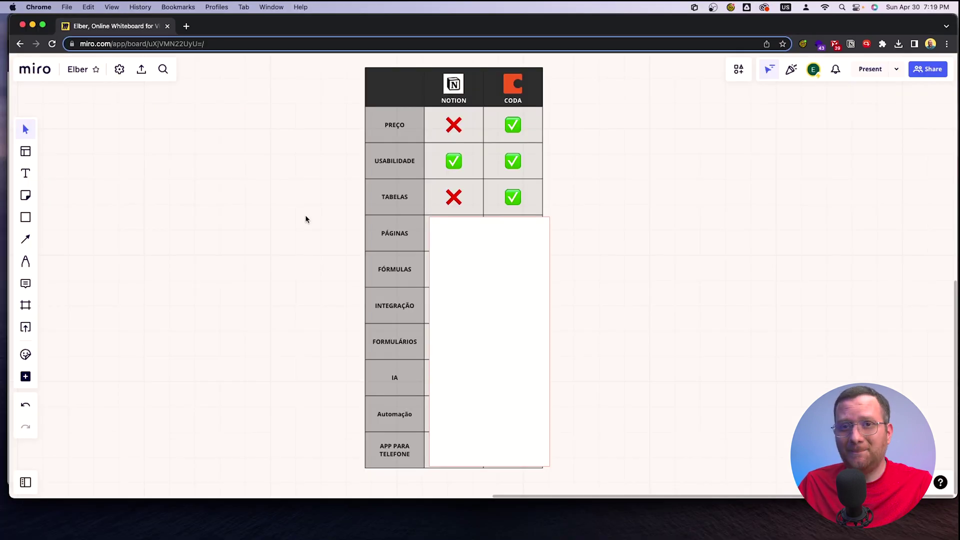
- Shrink the white cover on the Miro scoreboard down to reveal the verdicts in the Páginas row
{"action": "left_click", "coordinate": [547, 228]}
{"action": "left_click_drag", "start_coordinate": [550, 218], "coordinate": [548, 253]}
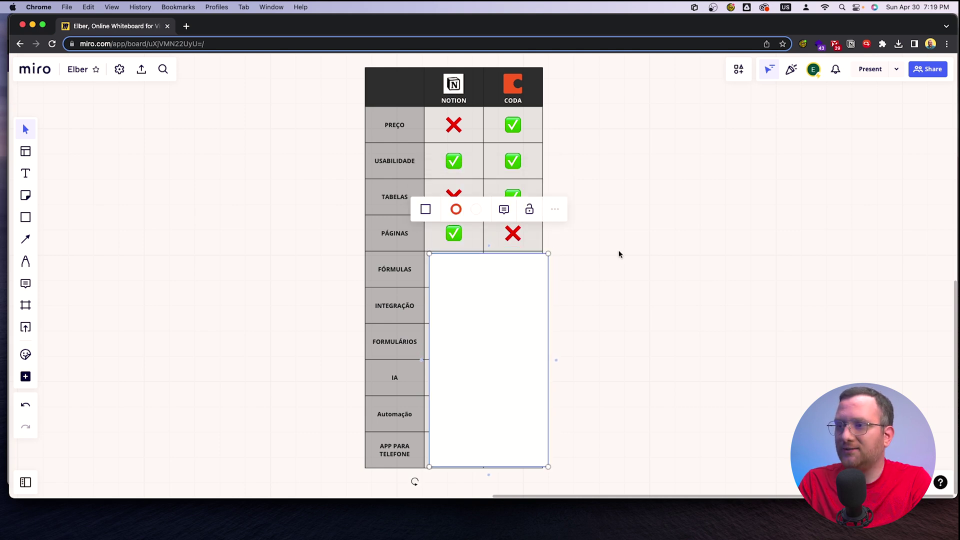
{"action": "left_click", "coordinate": [586, 249]}
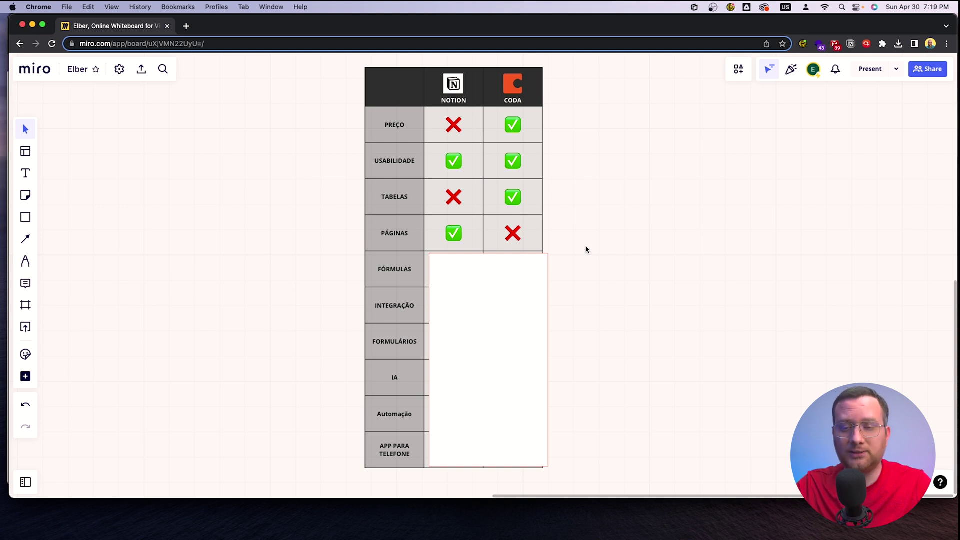
- Switch back to the side-by-side demo pages and set the Name column of Tabela Coda to the Text type
{"action": "key", "text": "ctrl+Up"}
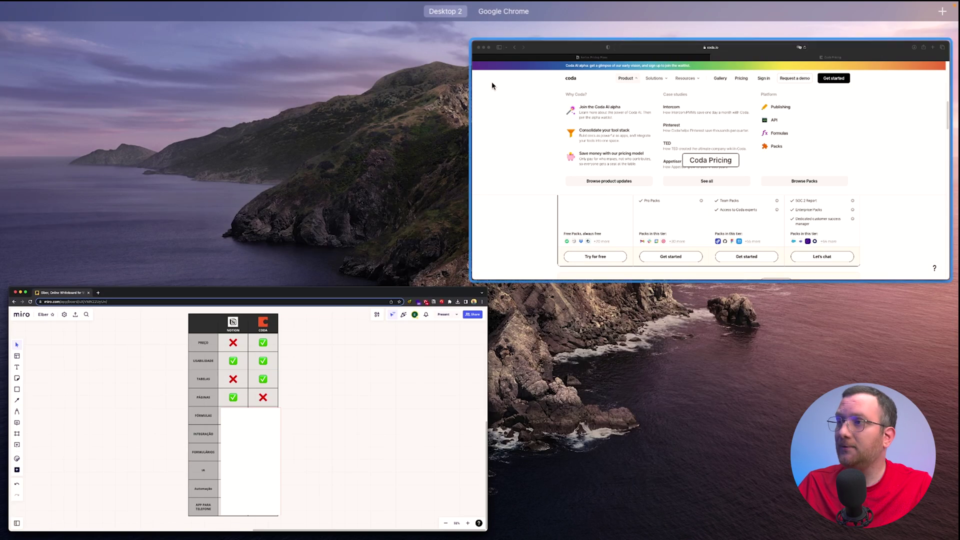
{"action": "left_click", "coordinate": [525, 38]}
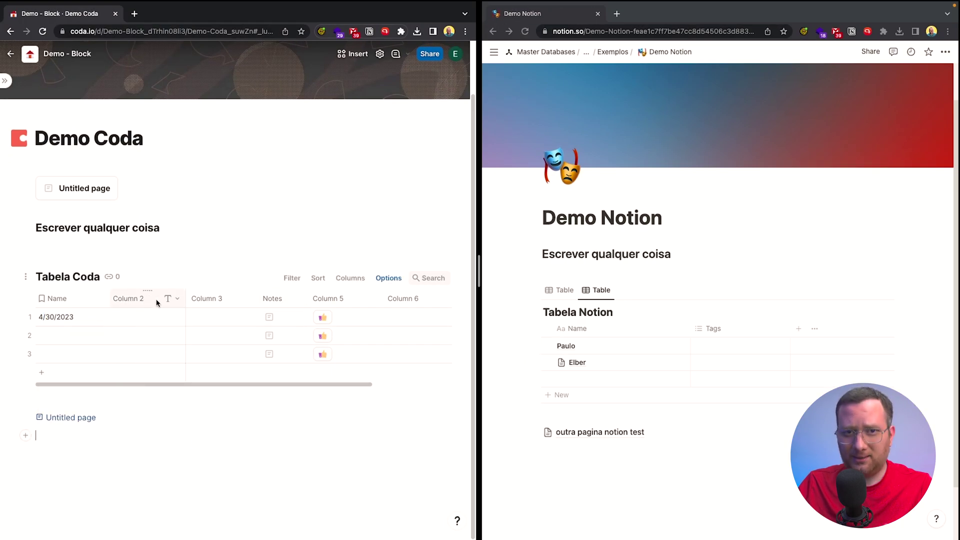
{"action": "left_click", "coordinate": [177, 300]}
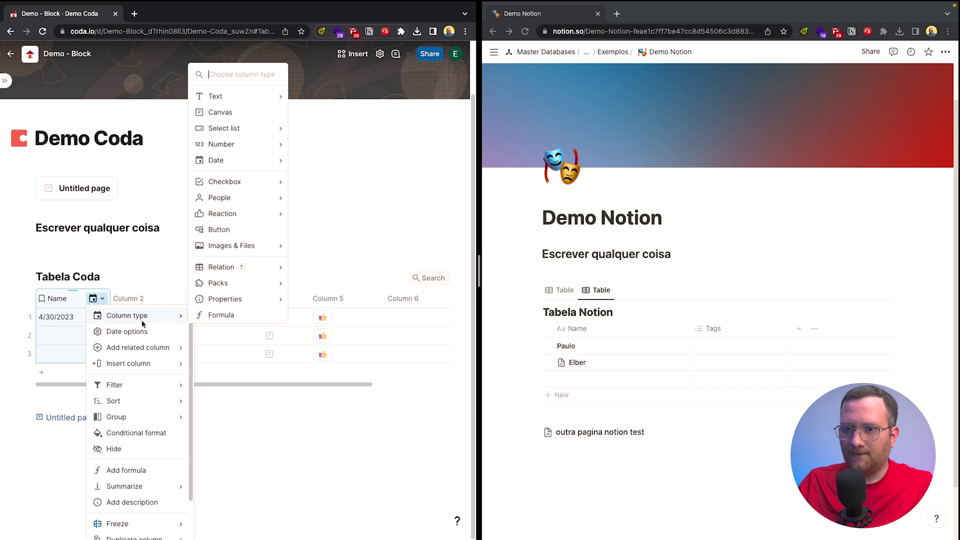
{"action": "mouse_move", "coordinate": [225, 96]}
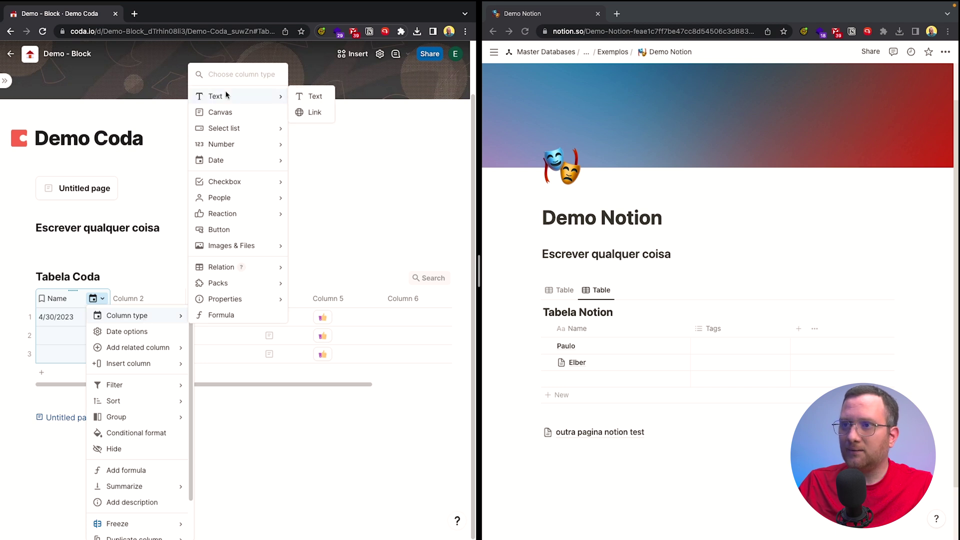
{"action": "left_click", "coordinate": [324, 98]}
- Enter a person's first name in each of the first two rows of Tabela Coda's Name column
{"action": "left_click", "coordinate": [85, 321]}
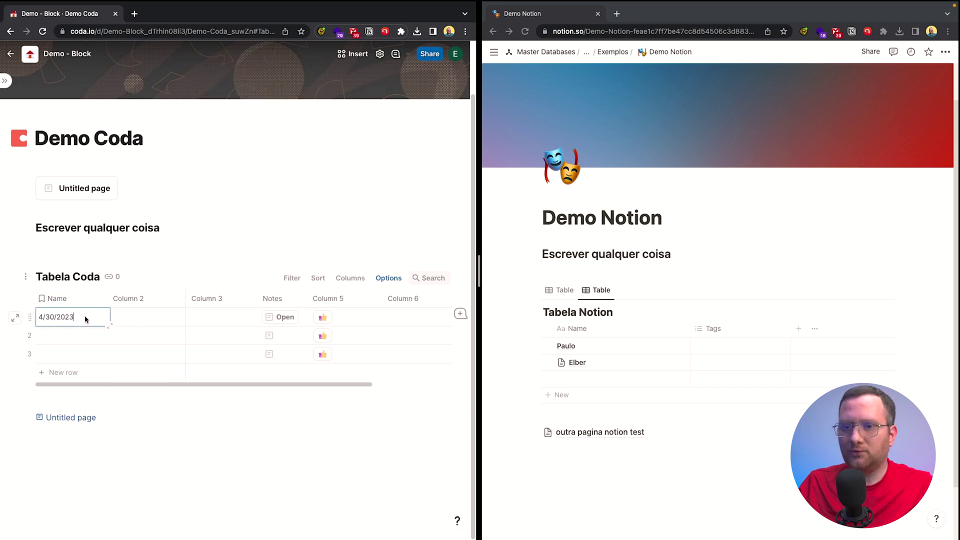
{"action": "type", "text": "Elber"}
{"action": "key", "text": "Return"}
{"action": "type", "text": "Paulo"}
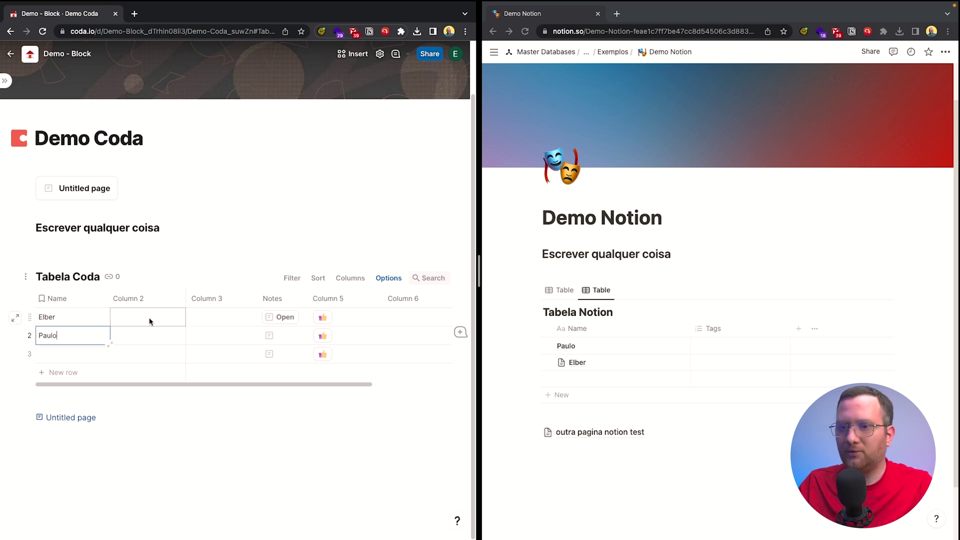
- Set Column 2 of Tabela Coda to the Number column type
{"action": "left_click", "coordinate": [173, 298]}
{"action": "mouse_move", "coordinate": [222, 436]}
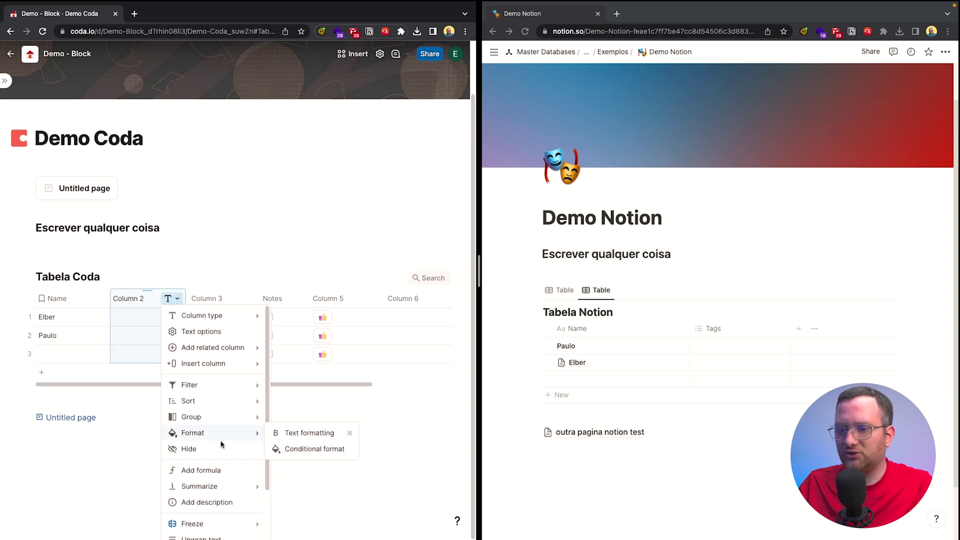
{"action": "mouse_move", "coordinate": [219, 486]}
{"action": "key", "text": "Escape"}
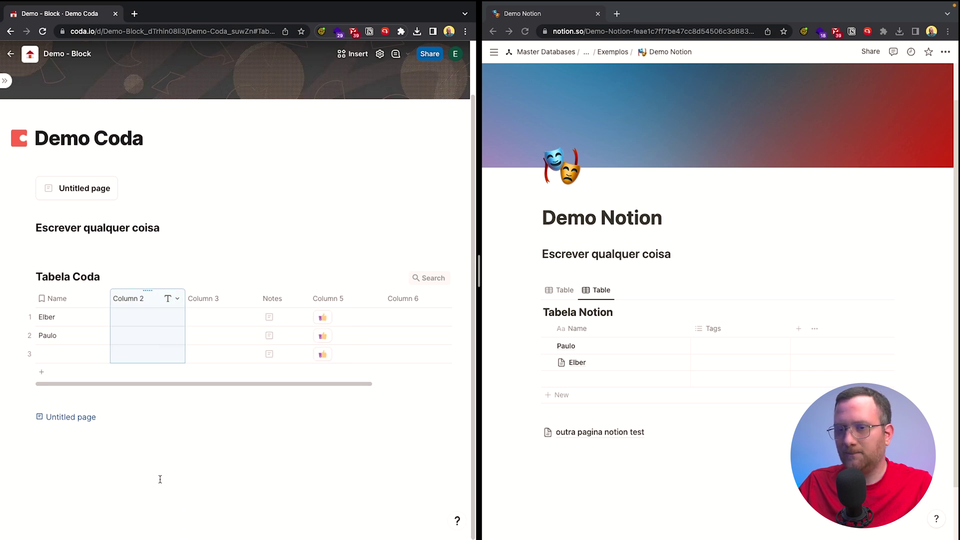
{"action": "left_click", "coordinate": [173, 299]}
{"action": "mouse_move", "coordinate": [239, 316]}
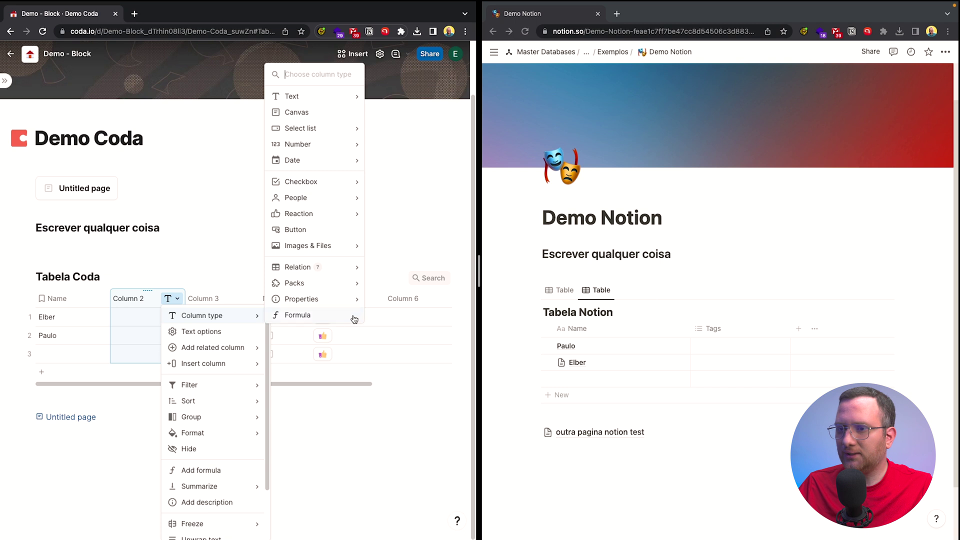
{"action": "mouse_move", "coordinate": [326, 146]}
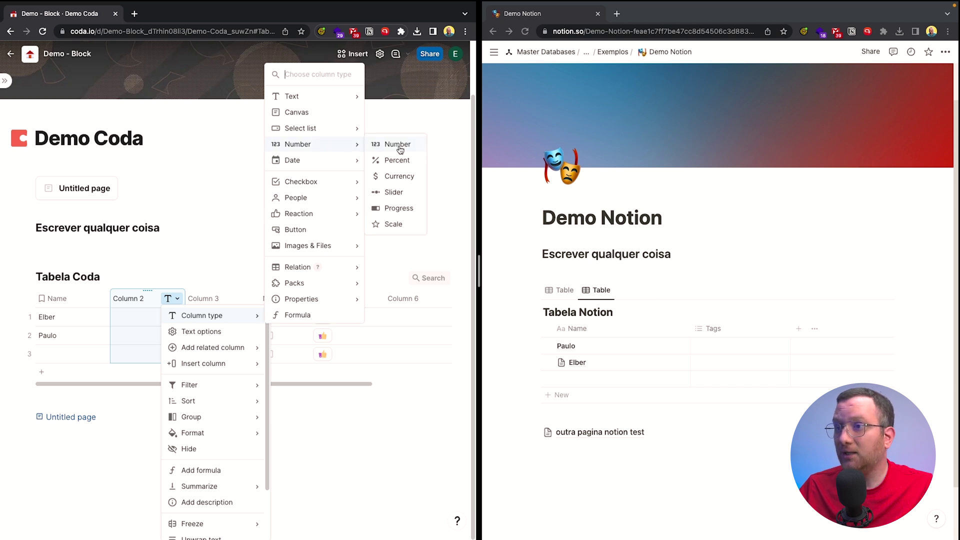
{"action": "left_click", "coordinate": [400, 149]}
{"action": "left_click", "coordinate": [220, 296]}
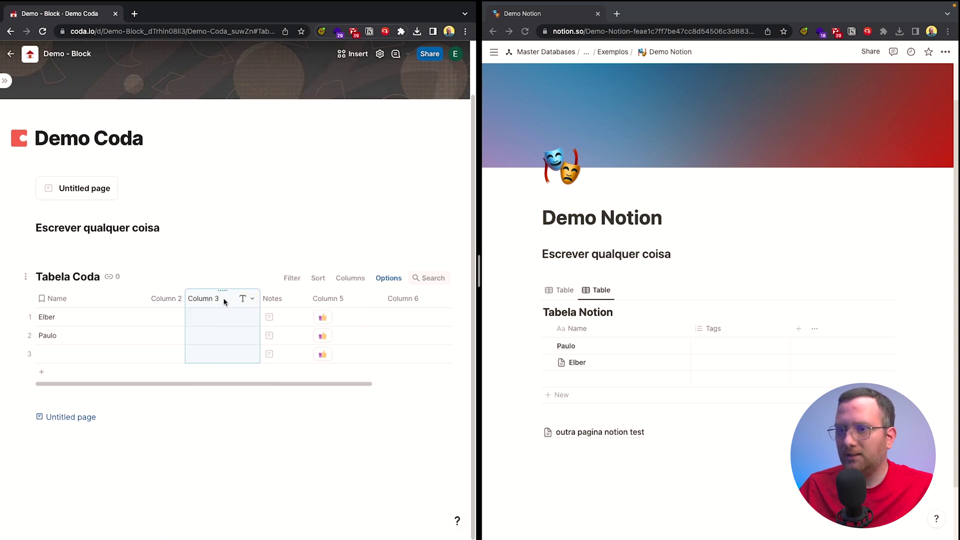
{"action": "left_click", "coordinate": [247, 299]}
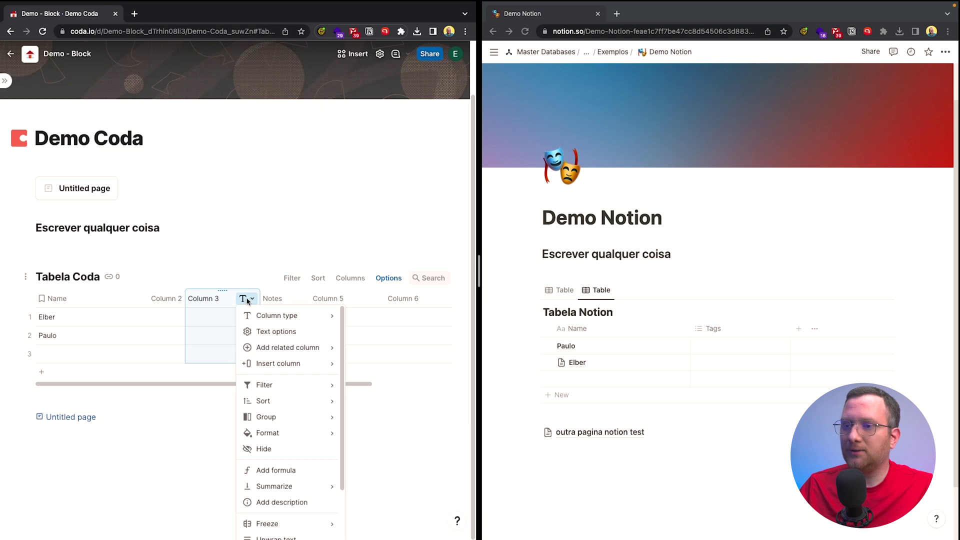
{"action": "scroll", "coordinate": [280, 351], "scroll_direction": "down", "scroll_amount": 3}
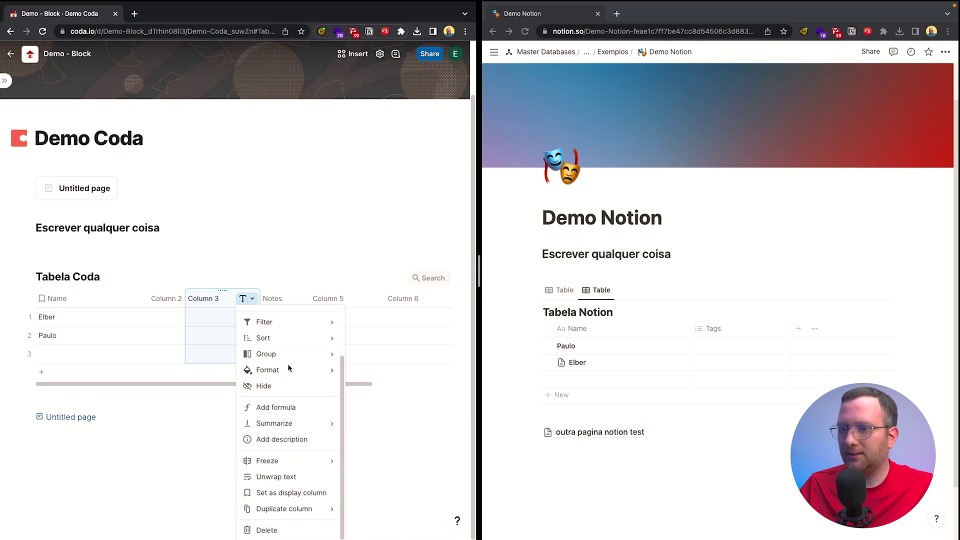
{"action": "scroll", "coordinate": [296, 369], "scroll_direction": "up", "scroll_amount": 3}
{"action": "mouse_move", "coordinate": [304, 317]}
{"action": "left_click", "coordinate": [387, 316]}
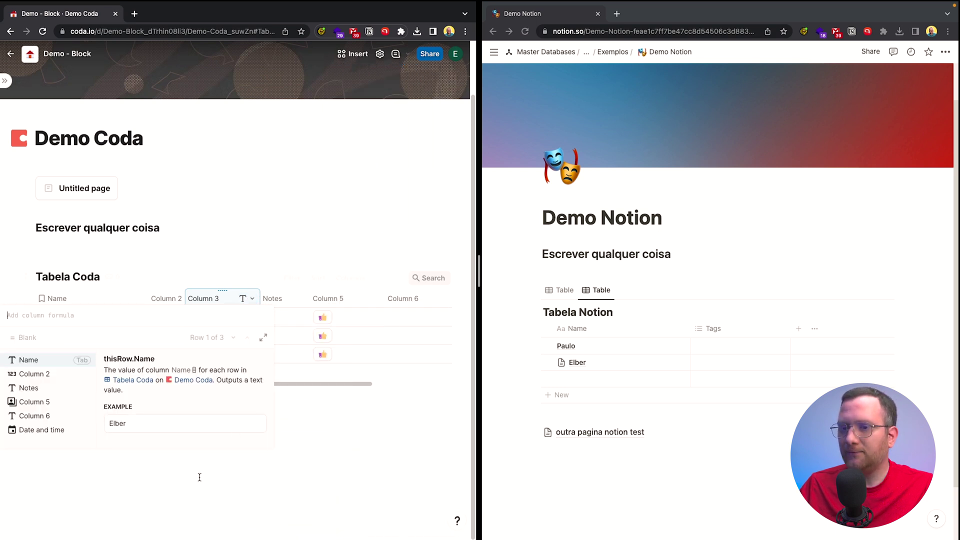
{"action": "left_click", "coordinate": [206, 485]}
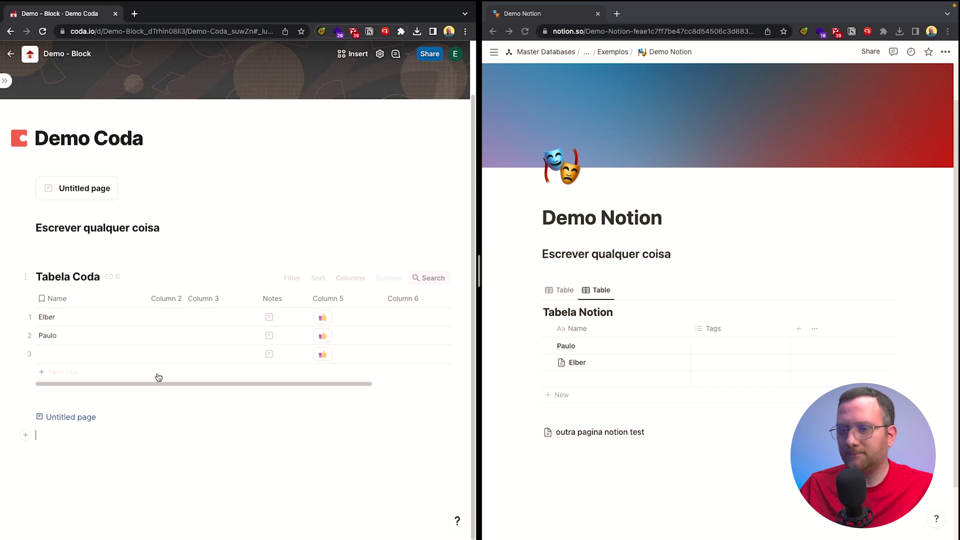
- Change the Tags property of Tabela Notion to the Number type and close its property settings
{"action": "left_click", "coordinate": [619, 365]}
{"action": "left_click", "coordinate": [747, 329]}
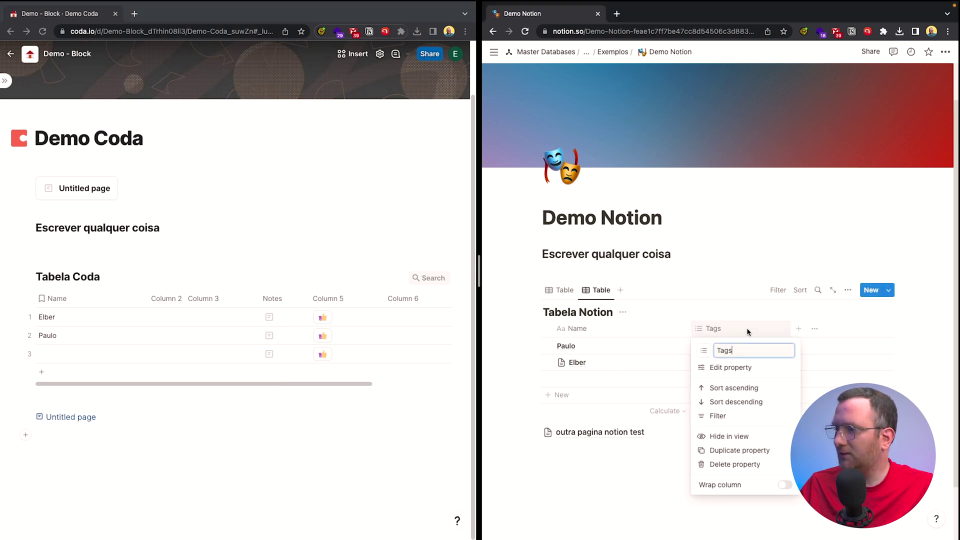
{"action": "left_click", "coordinate": [725, 374]}
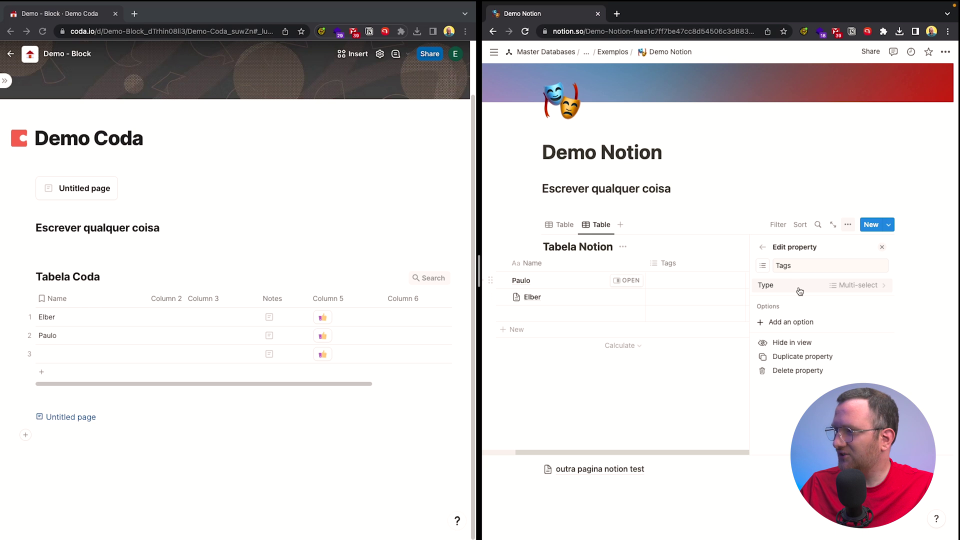
{"action": "left_click", "coordinate": [846, 285]}
{"action": "left_click", "coordinate": [823, 316]}
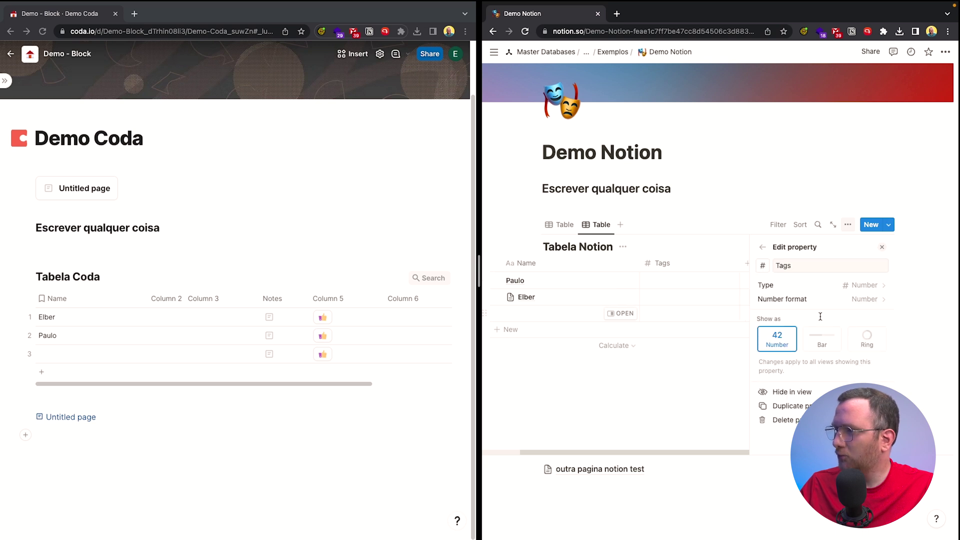
{"action": "left_click", "coordinate": [748, 272]}
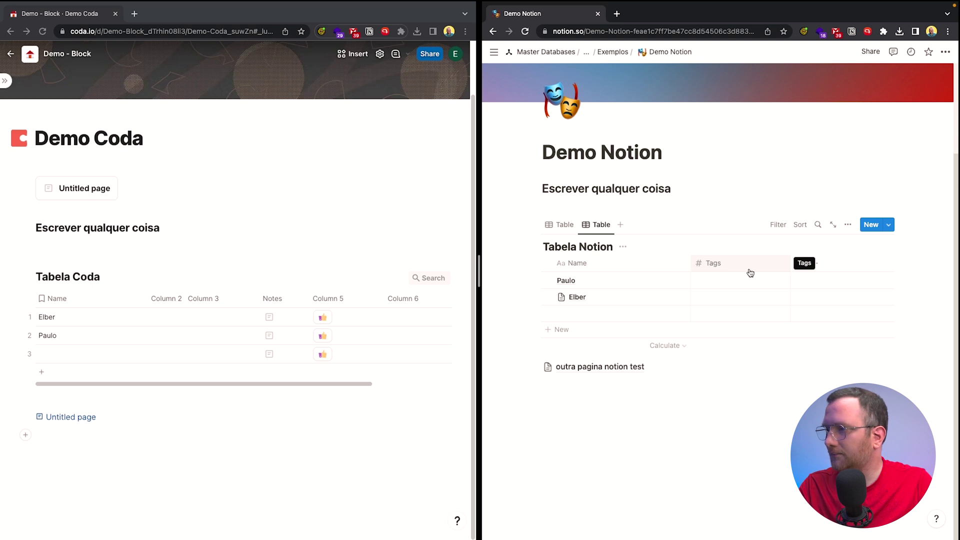
- Rename the Tags property of Tabela Notion to Numero
{"action": "left_click", "coordinate": [727, 262]}
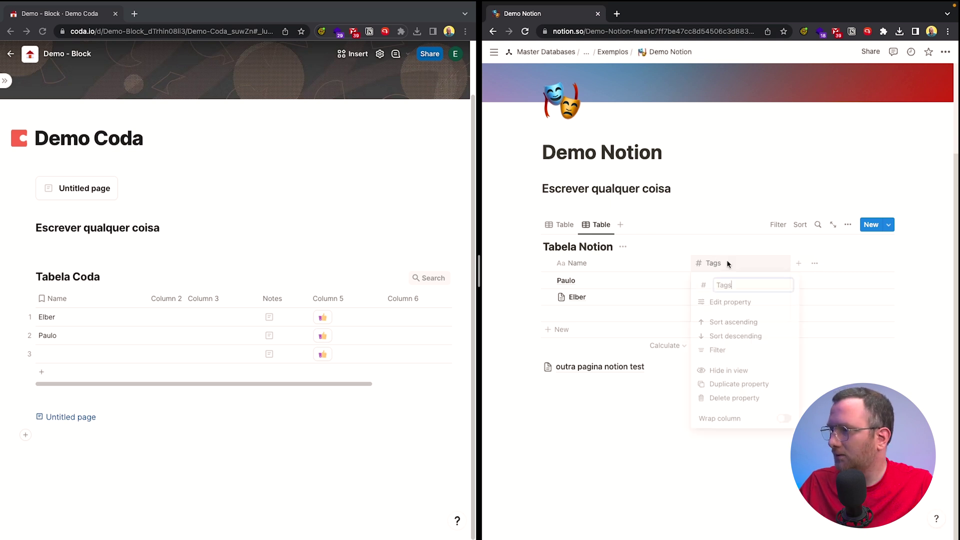
{"action": "left_click", "coordinate": [745, 302]}
{"action": "left_click", "coordinate": [784, 265]}
{"action": "key", "text": "ctrl+a"}
{"action": "type", "text": "Num"}
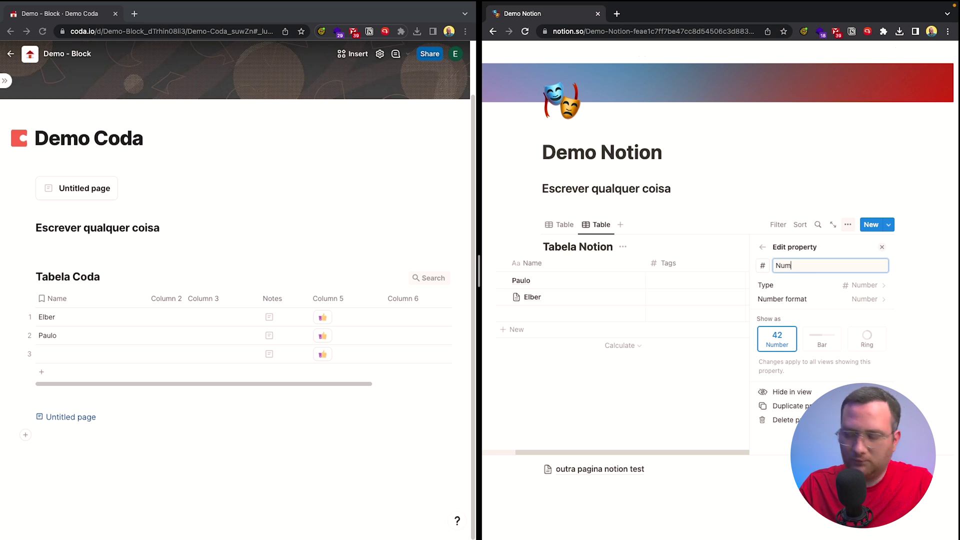
{"action": "type", "text": "ero"}
{"action": "left_click", "coordinate": [685, 395]}
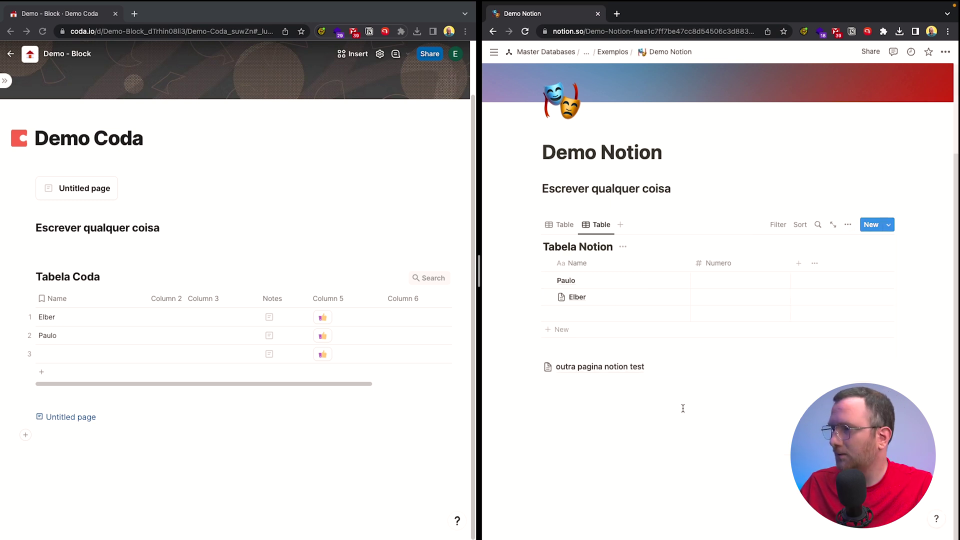
- Add a new property of the Formula type to Tabela Notion, keeping its default name
{"action": "left_click", "coordinate": [799, 263]}
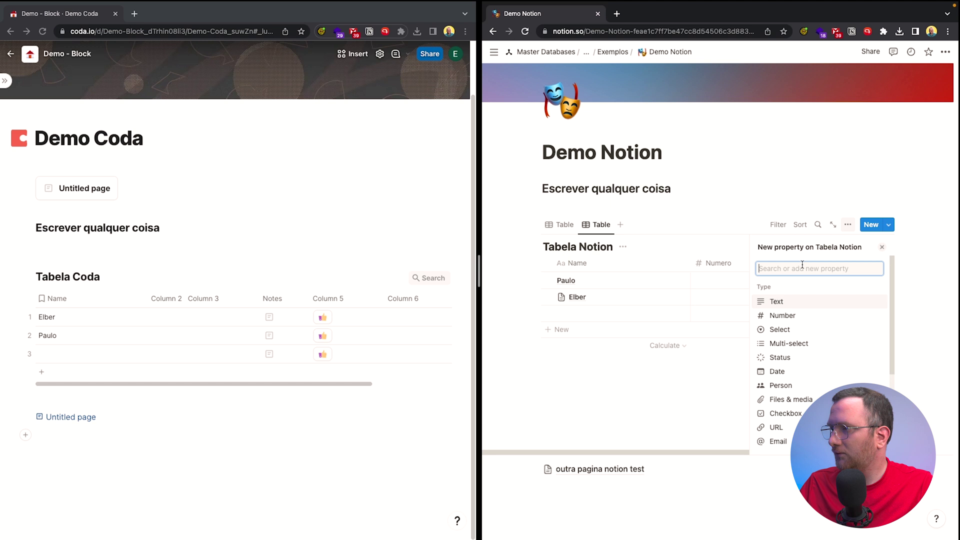
{"action": "type", "text": "fo"}
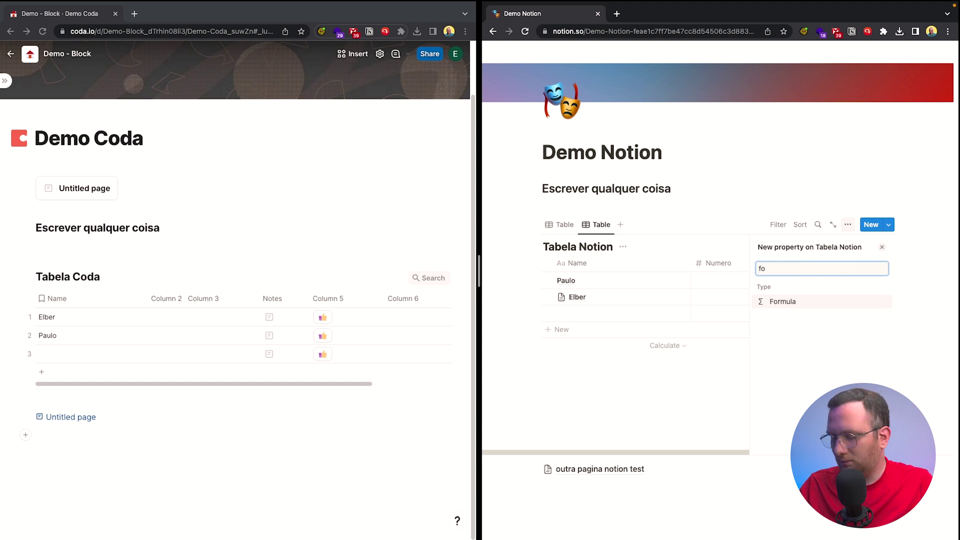
{"action": "key", "text": "Return"}
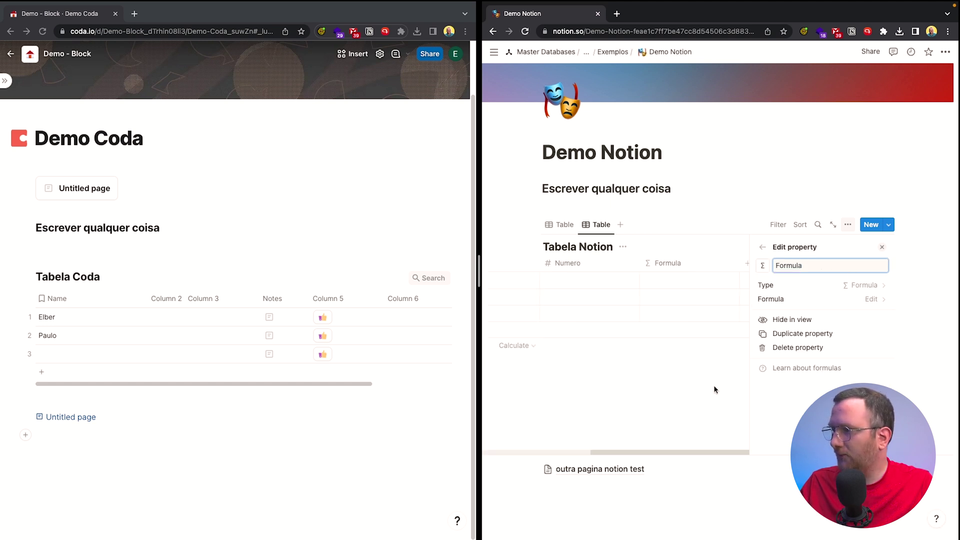
{"action": "left_click", "coordinate": [714, 386]}
- Enter 50 and 60 in the Numero column for the first two rows of Tabela Notion
{"action": "left_click", "coordinate": [705, 278]}
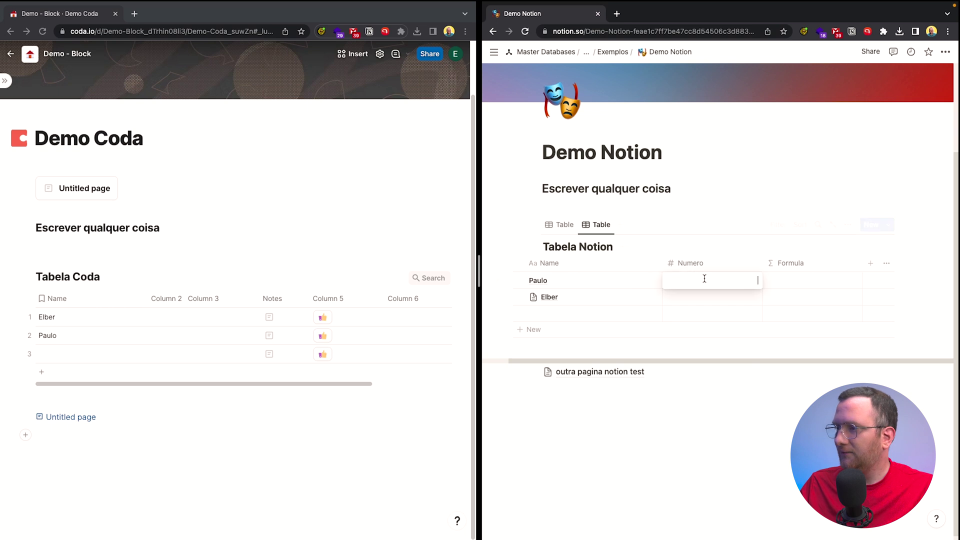
{"action": "type", "text": "50"}
{"action": "key", "text": "Return"}
{"action": "type", "text": "60"}
{"action": "key", "text": "Return"}
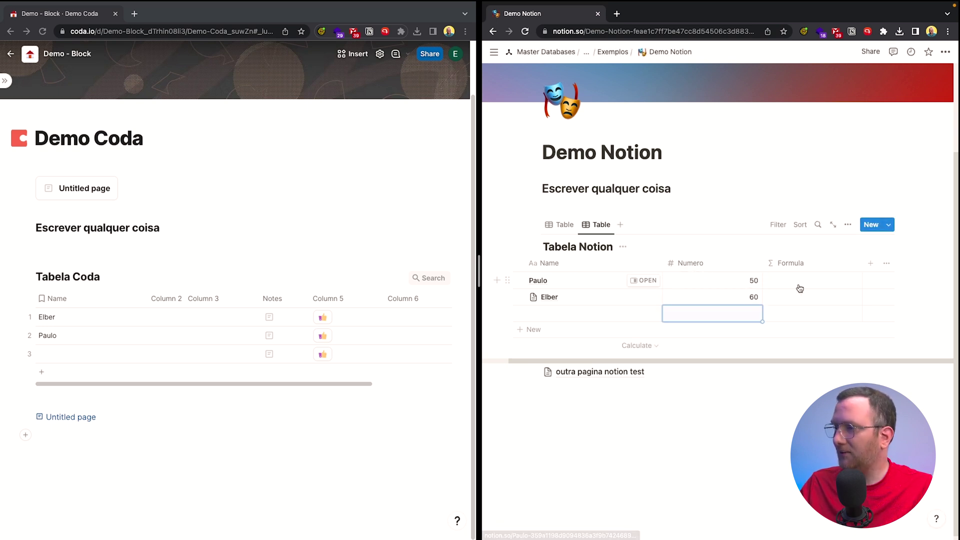
- Write the formula prop("Numero")*50 in the Formula property of Tabela Notion
{"action": "left_click", "coordinate": [803, 267]}
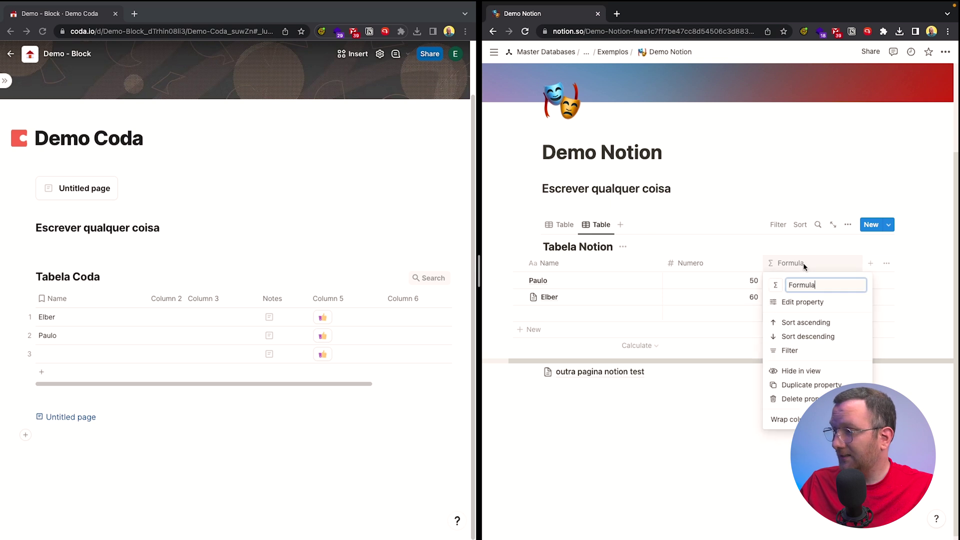
{"action": "scroll", "coordinate": [811, 301], "scroll_direction": "right", "scroll_amount": 3}
{"action": "left_click", "coordinate": [811, 301]}
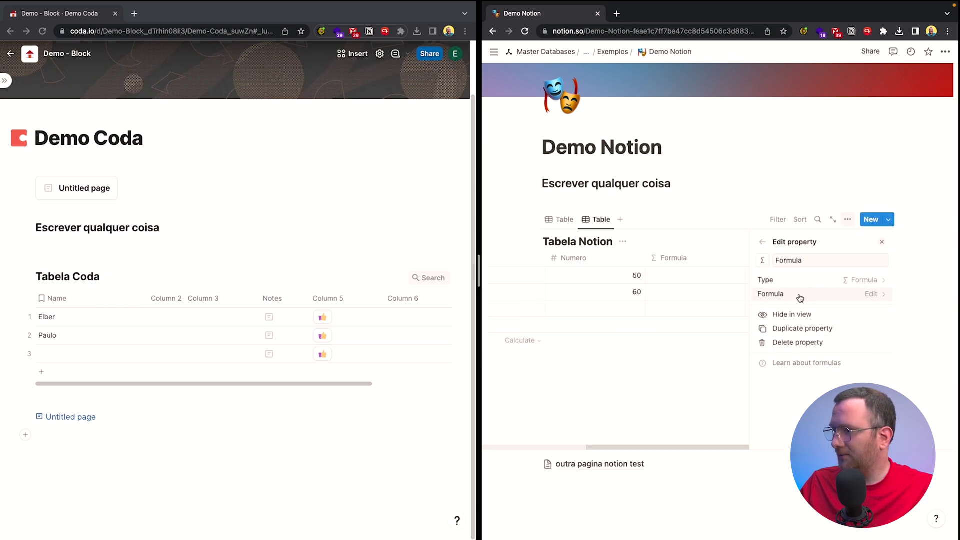
{"action": "left_click", "coordinate": [861, 295]}
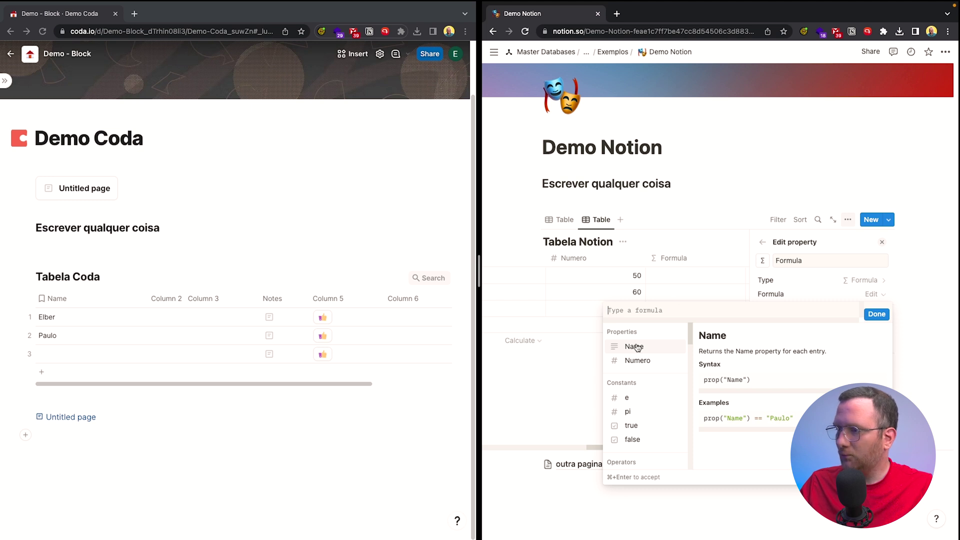
{"action": "left_click", "coordinate": [639, 360]}
{"action": "type", "text": "*50"}
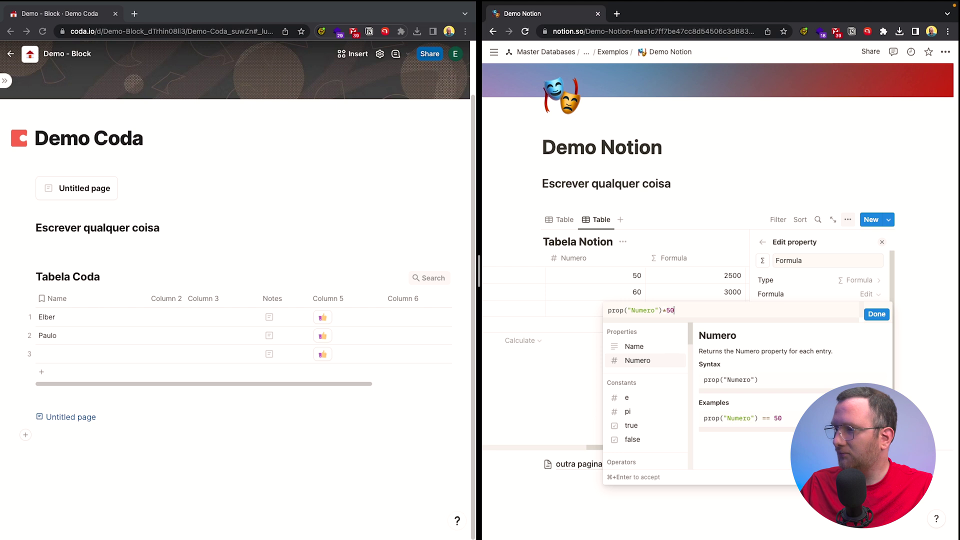
- Delete the extra Numero reference inserted after the 50 in the Notion formula, and save the formula
{"action": "left_click", "coordinate": [639, 361]}
{"action": "key", "text": "BackSpace"}
{"action": "key", "text": "BackSpace"}
{"action": "key", "text": "BackSpace"}
{"action": "key", "text": "BackSpace"}
{"action": "key", "text": "BackSpace"}
{"action": "key", "text": "BackSpace"}
{"action": "key", "text": "BackSpace"}
{"action": "key", "text": "BackSpace"}
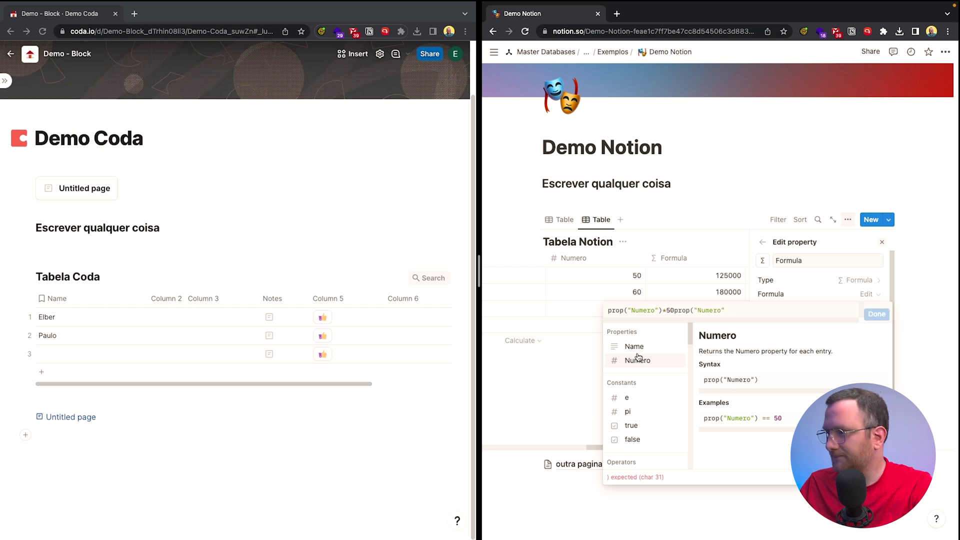
{"action": "key", "text": "BackSpace"}
{"action": "key", "text": "BackSpace"}
{"action": "key", "text": "BackSpace"}
{"action": "key", "text": "BackSpace"}
{"action": "key", "text": "BackSpace"}
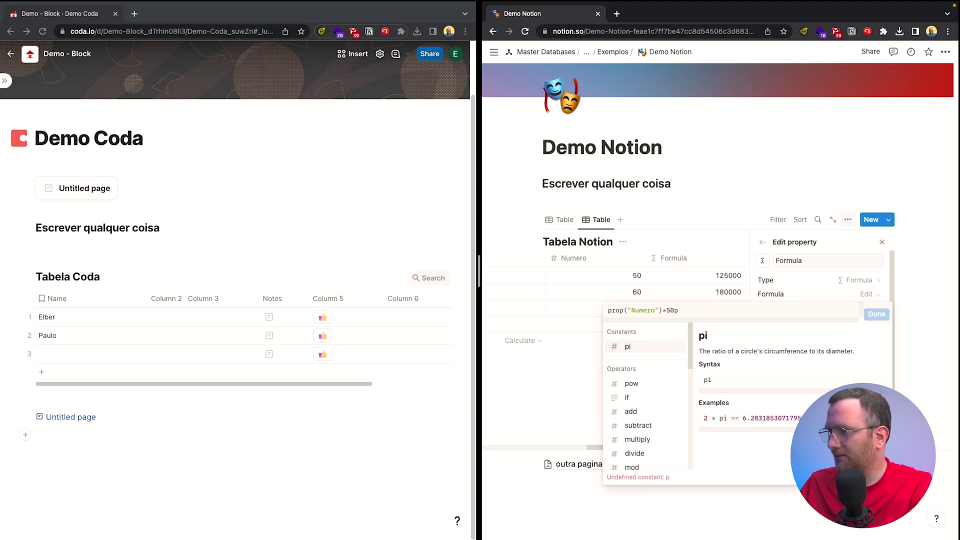
{"action": "key", "text": "BackSpace"}
{"action": "left_click", "coordinate": [877, 314]}
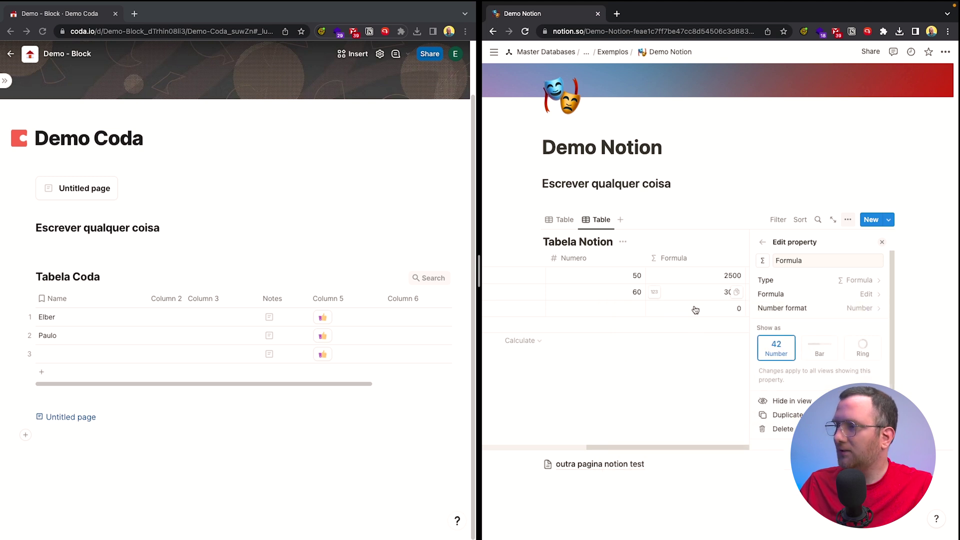
{"action": "left_click", "coordinate": [677, 426]}
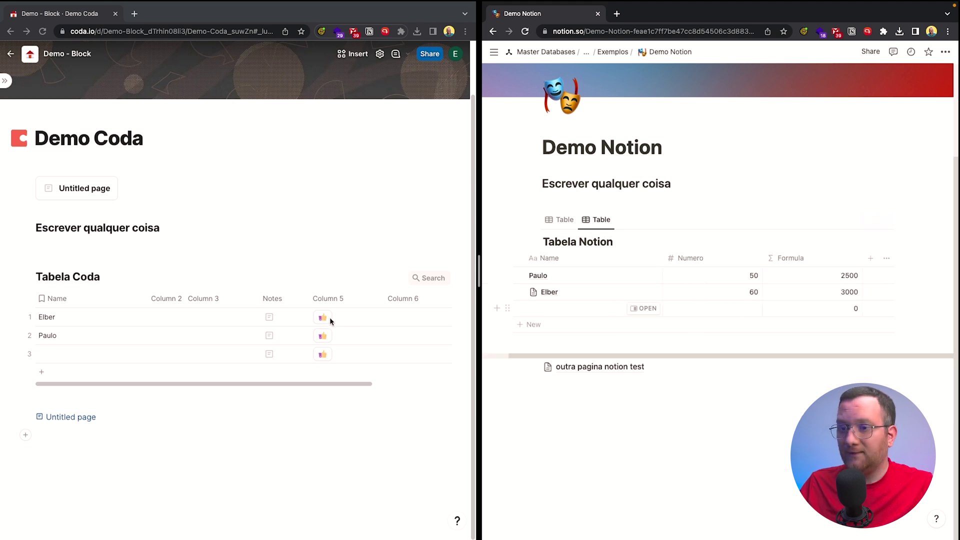
{"action": "left_click", "coordinate": [167, 322]}
{"action": "type", "text": "50"}
{"action": "key", "text": "ctrl+z"}
- Enter 50 and 60 in Column 2 for the first two rows of Tabela Coda
{"action": "left_click", "coordinate": [150, 318]}
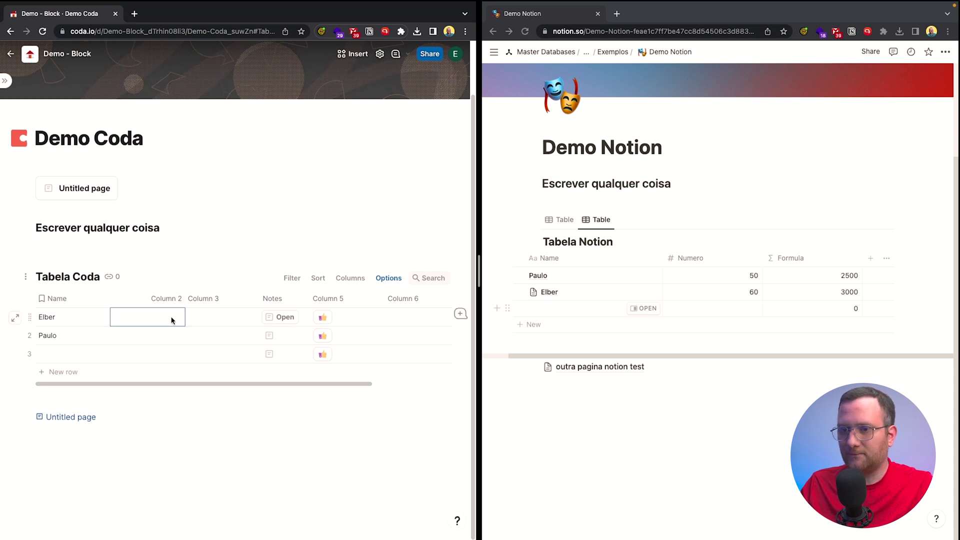
{"action": "type", "text": "50"}
{"action": "key", "text": "Return"}
{"action": "type", "text": "60"}
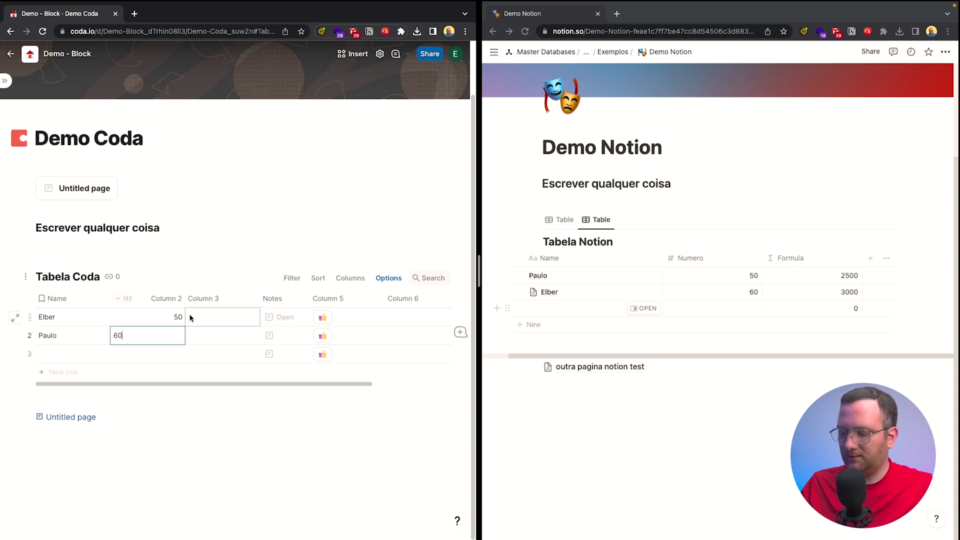
{"action": "key", "text": "Return"}
- Turn Column 3 of Tabela Coda into a formula column that multiplies Column 2 by 50
{"action": "left_click", "coordinate": [248, 299]}
{"action": "mouse_move", "coordinate": [297, 319]}
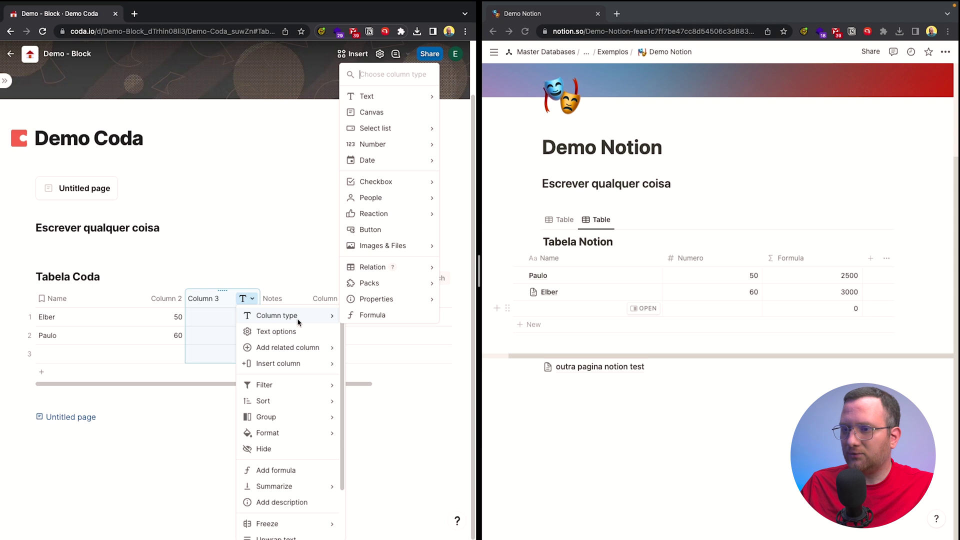
{"action": "left_click", "coordinate": [383, 316]}
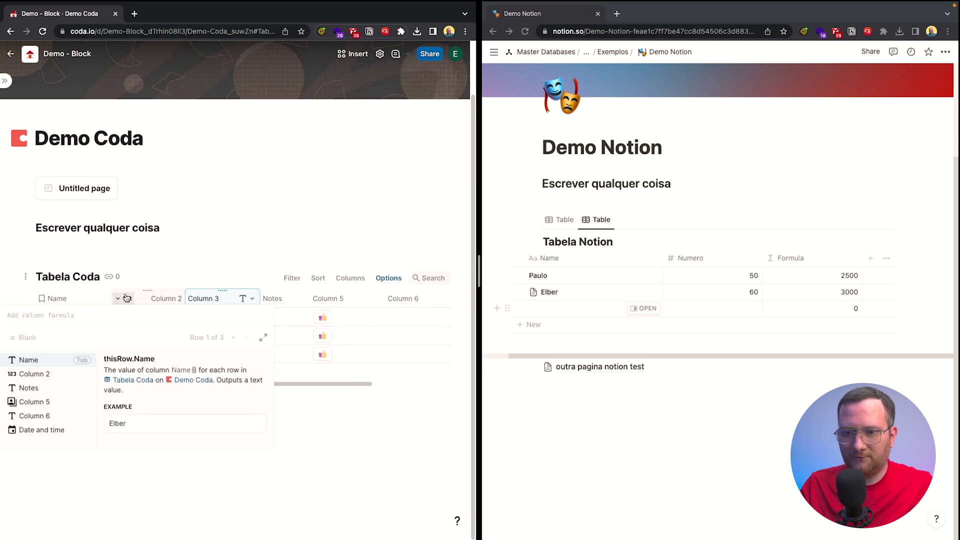
{"action": "left_click", "coordinate": [59, 375]}
{"action": "type", "text": "*50"}
{"action": "key", "text": "Return"}
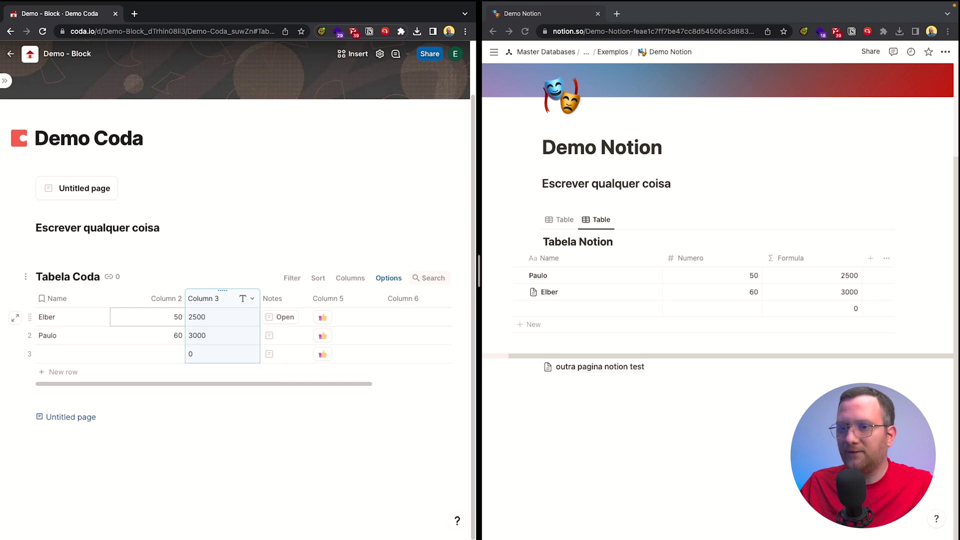
{"action": "left_click", "coordinate": [192, 317]}
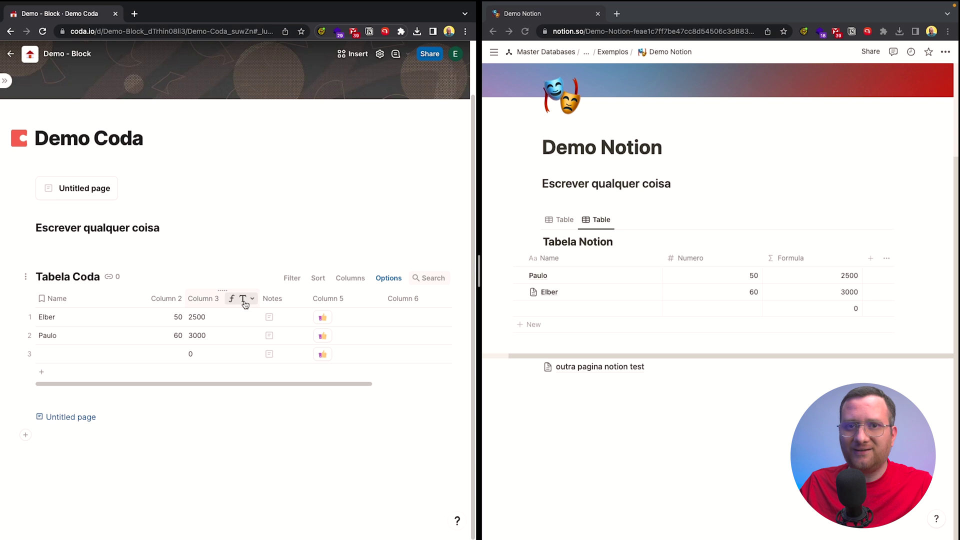
- Change the column type of Column 3 in Tabela Coda to Currency
{"action": "left_click", "coordinate": [251, 300]}
{"action": "mouse_move", "coordinate": [269, 318]}
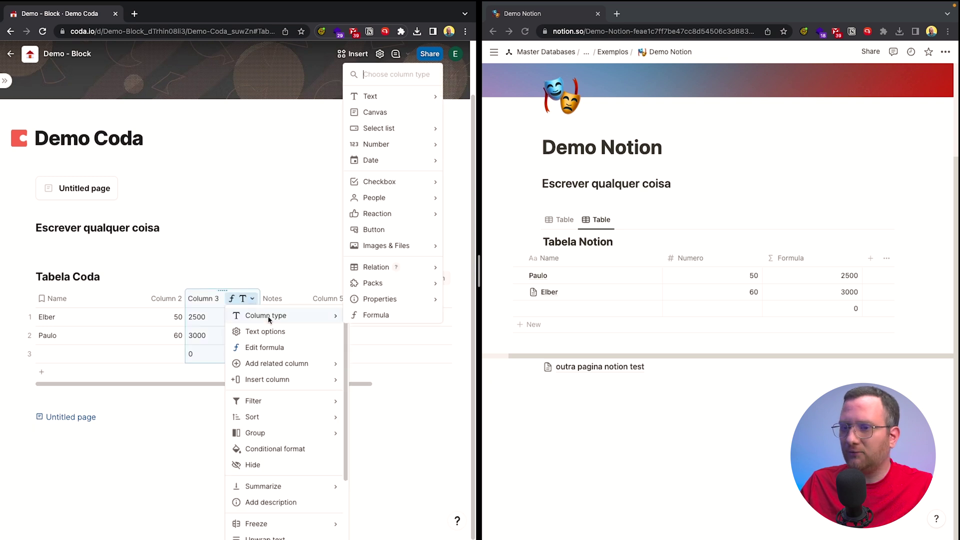
{"action": "mouse_move", "coordinate": [413, 145]}
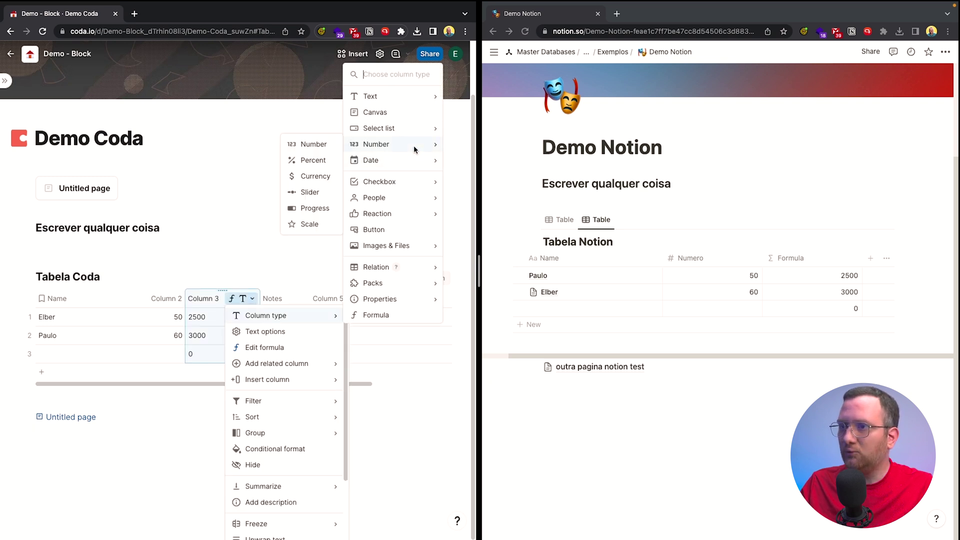
{"action": "left_click", "coordinate": [315, 177]}
- Insert a formula below the Untitled page link in Demo Coda that counts the values in Column 2 of Tabela Coda
{"action": "left_click", "coordinate": [255, 430]}
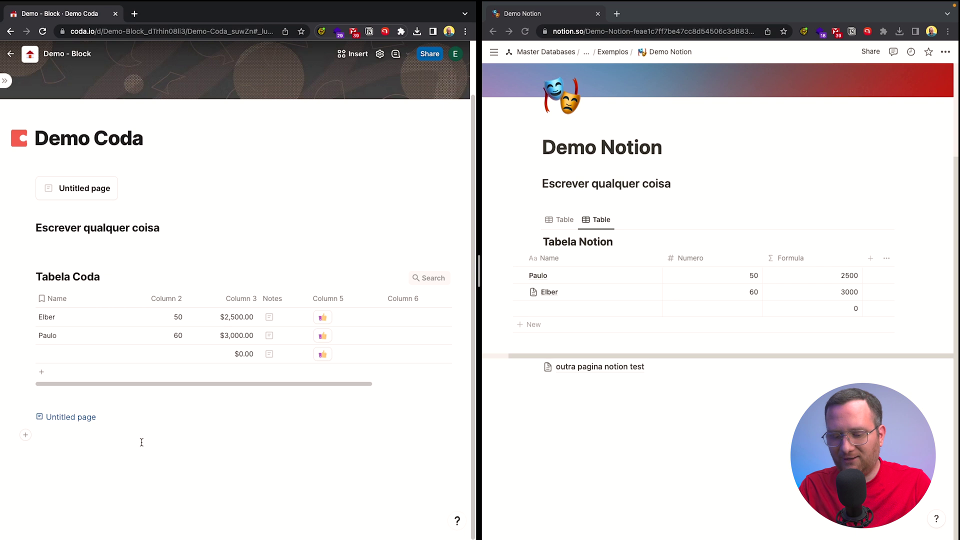
{"action": "type", "text": "="}
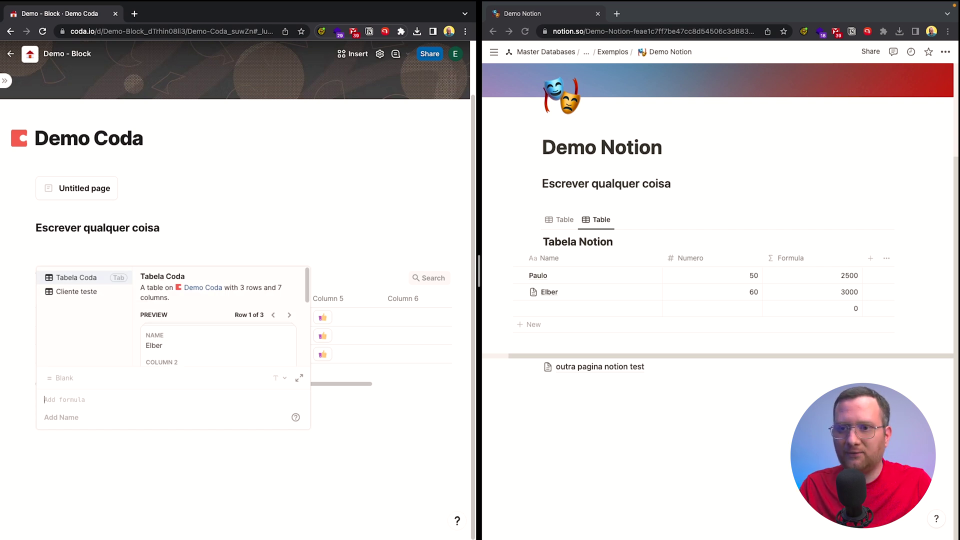
{"action": "key", "text": "Tab"}
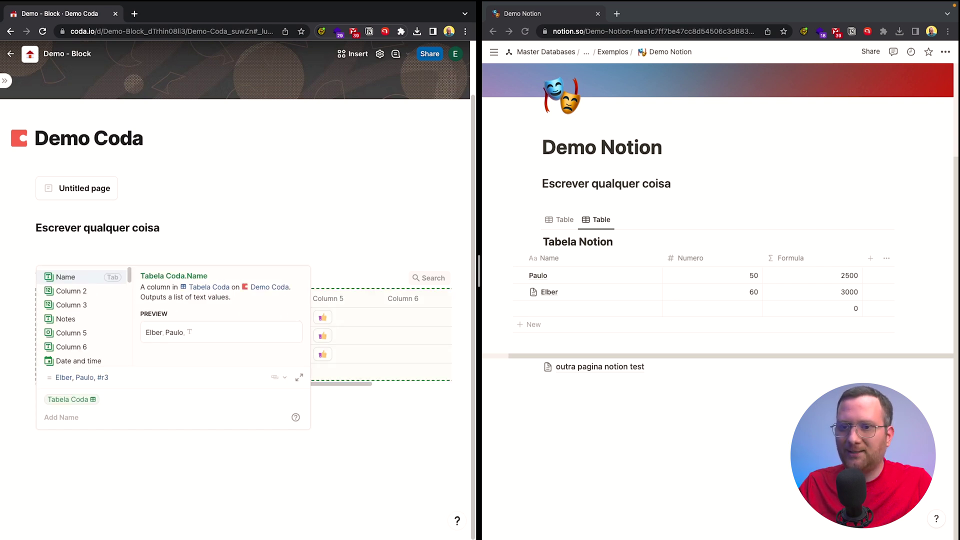
{"action": "key", "text": "Down"}
{"action": "key", "text": "Tab"}
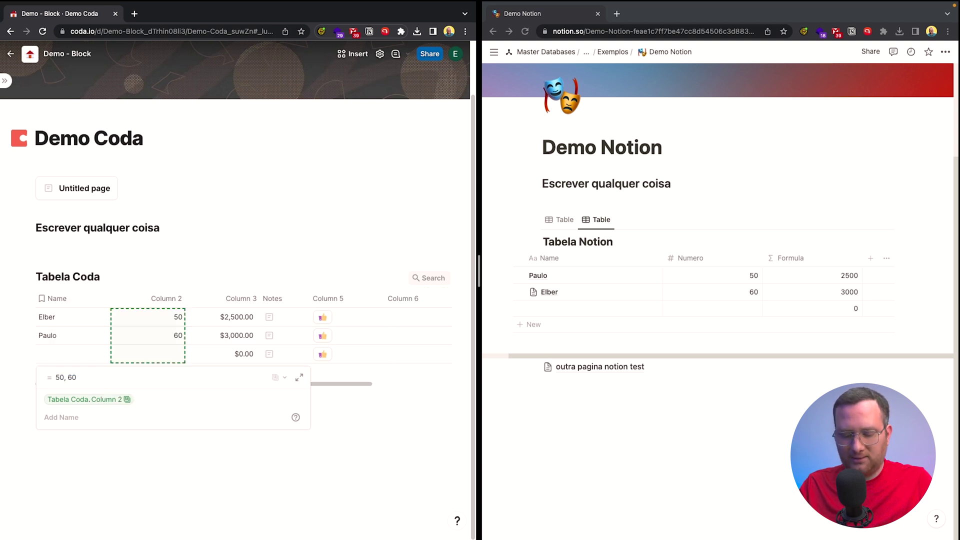
{"action": "type", "text": ".Count("}
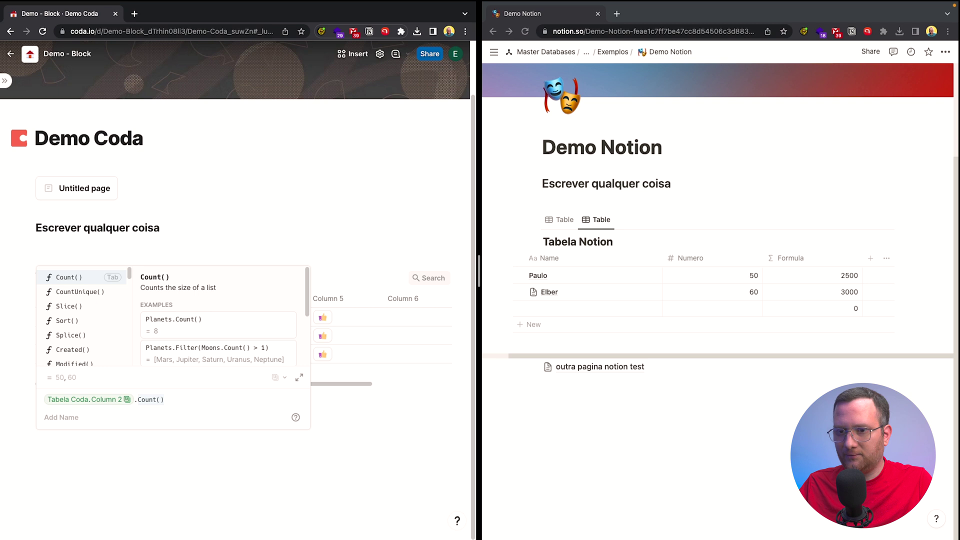
{"action": "key", "text": "Tab"}
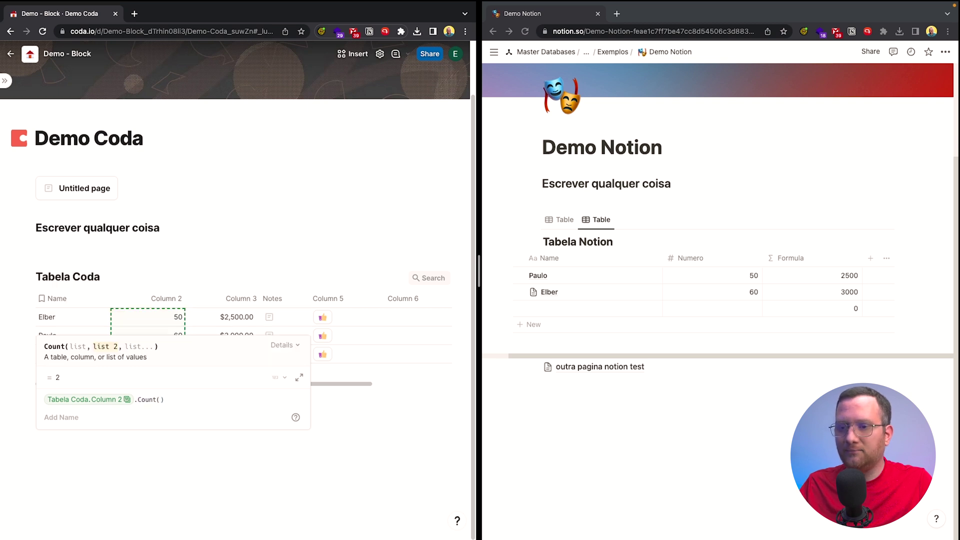
{"action": "key", "text": "Return"}
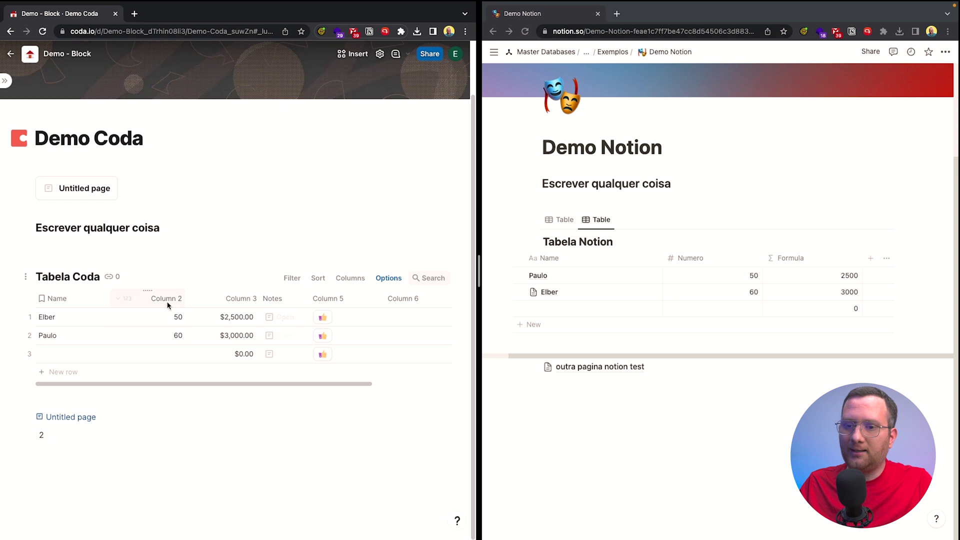
- Name the Column 2 count formula Contas
{"action": "left_click", "coordinate": [42, 434]}
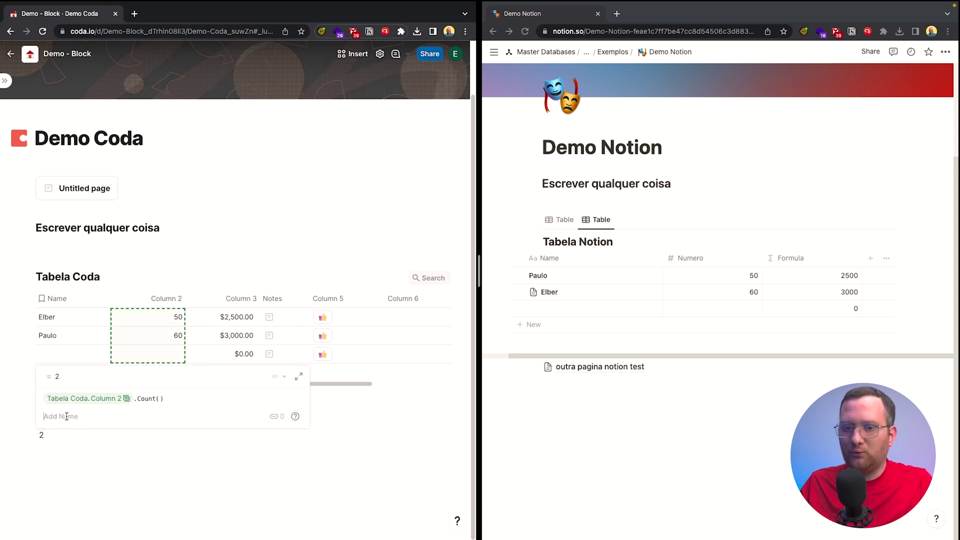
{"action": "type", "text": "Contas"}
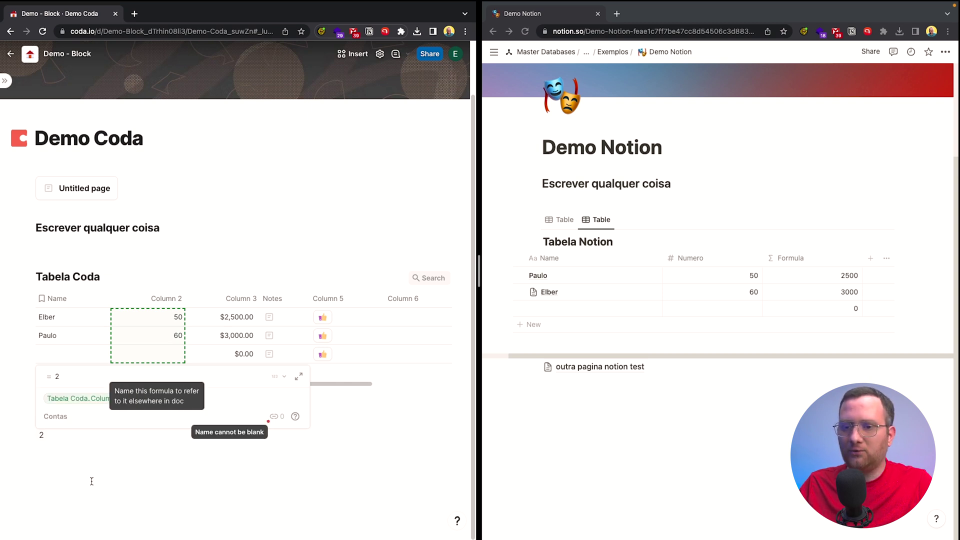
{"action": "key", "text": "Return"}
- Insert a second formula below the count that references the named formula Contas
{"action": "left_click", "coordinate": [115, 454]}
{"action": "key", "text": "Return"}
{"action": "type", "text": "="}
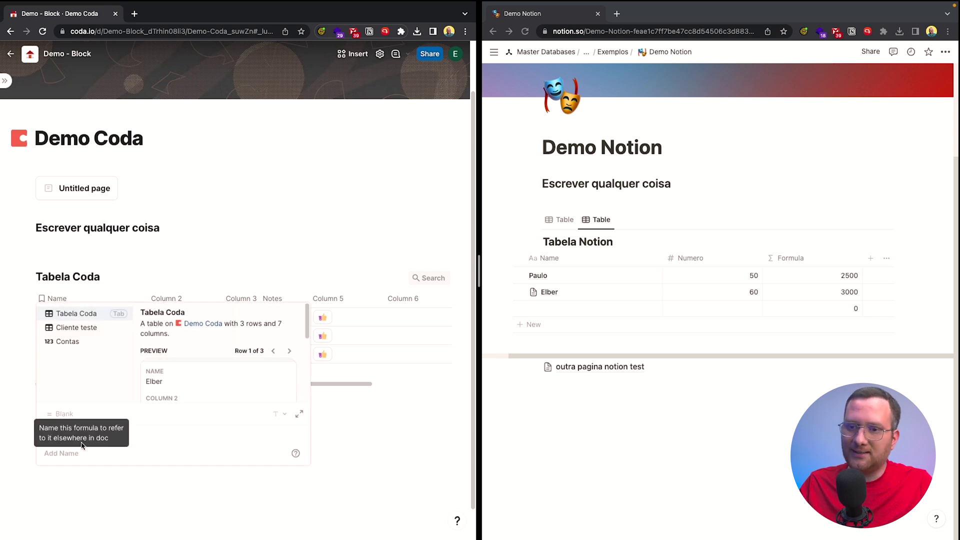
{"action": "left_click", "coordinate": [72, 341]}
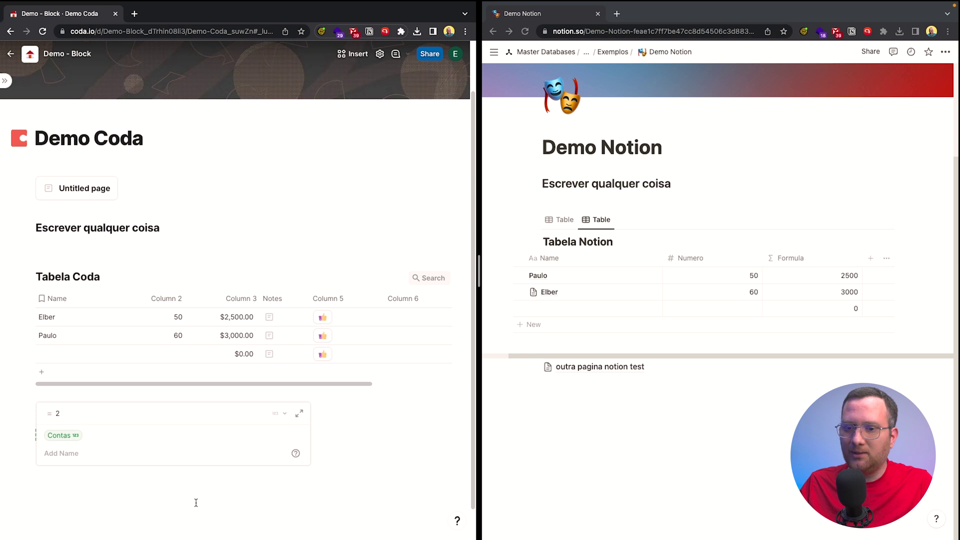
{"action": "left_click", "coordinate": [148, 490]}
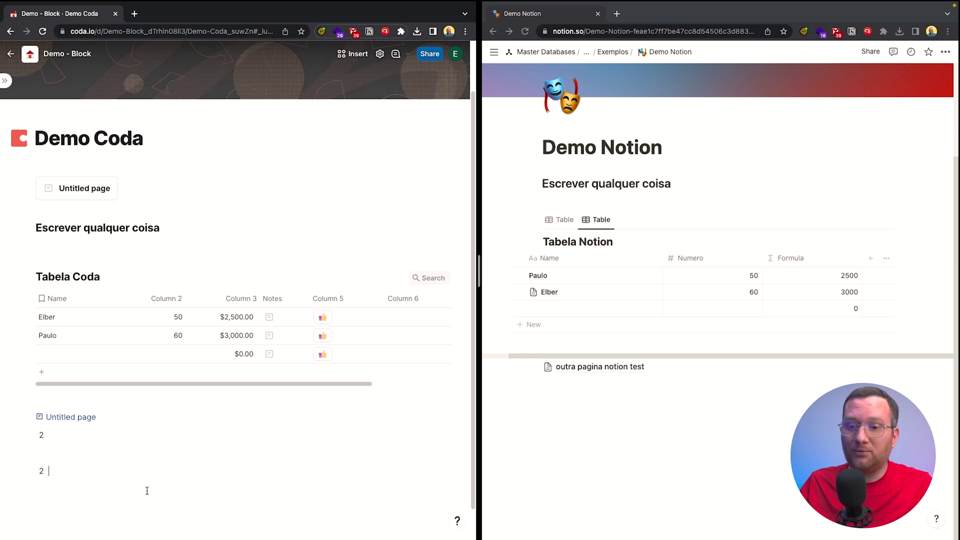
- Delete the Contas reference and the empty line above it from the Coda page
{"action": "key", "text": "BackSpace"}
{"action": "key", "text": "BackSpace"}
{"action": "key", "text": "BackSpace"}
{"action": "key", "text": "BackSpace"}
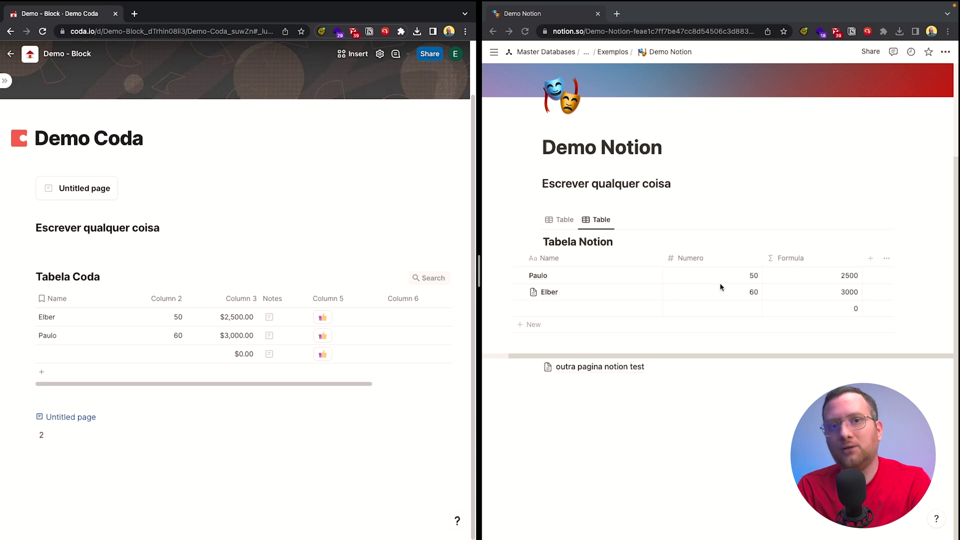
- Switch to the Miro comparison board and shrink the white cover to reveal the FÓRMULAS row for Notion and Coda
{"action": "key", "text": "ctrl+Up"}
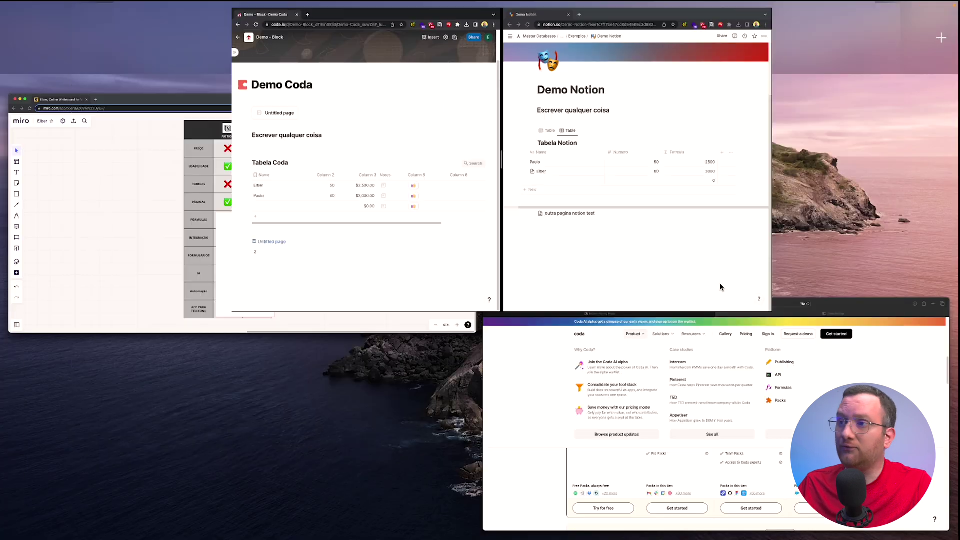
{"action": "left_click", "coordinate": [391, 207]}
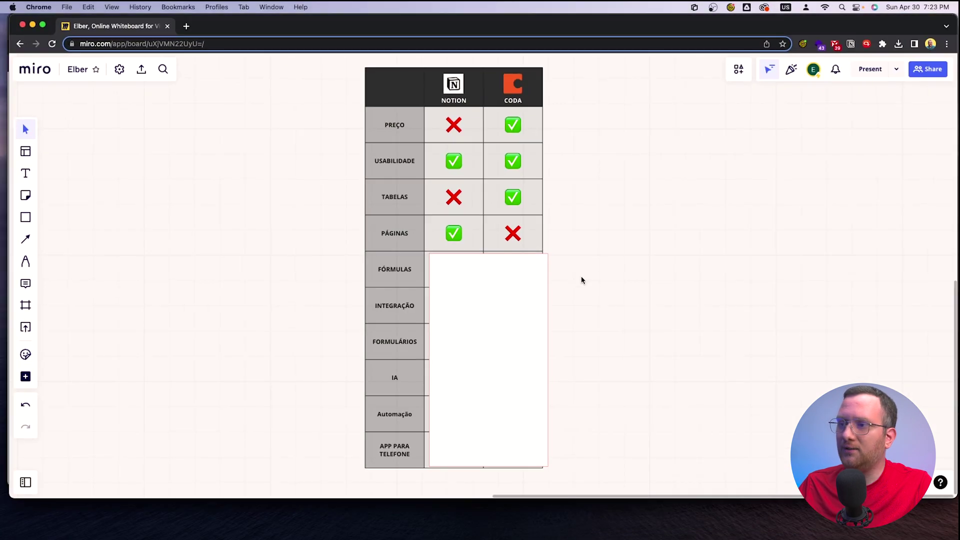
{"action": "left_click", "coordinate": [540, 266]}
{"action": "left_click_drag", "start_coordinate": [547, 253], "coordinate": [547, 290]}
{"action": "left_click", "coordinate": [556, 265]}
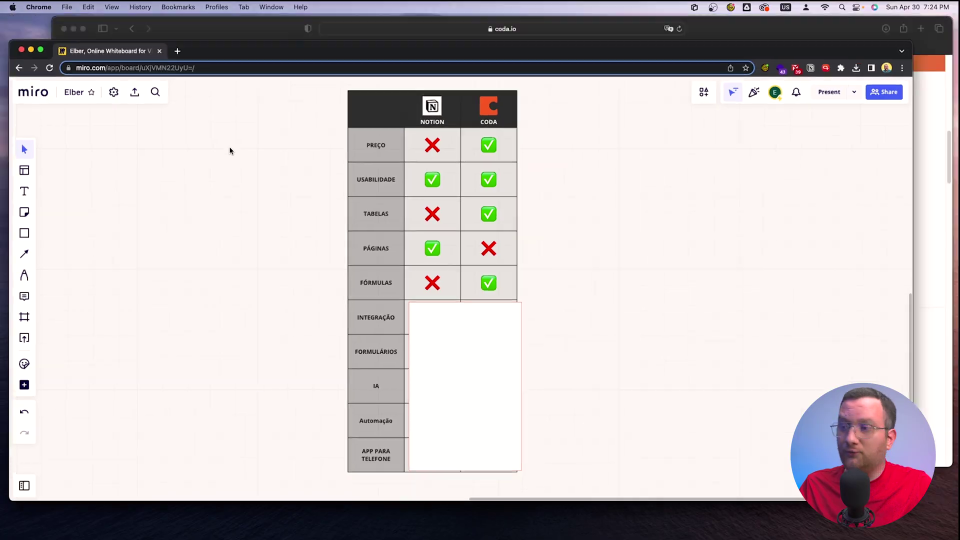
- Return to the side-by-side Coda and Notion pages and browse Coda's slash-command suggestions on a new line below the count formula
{"action": "key", "text": "ctrl+Up"}
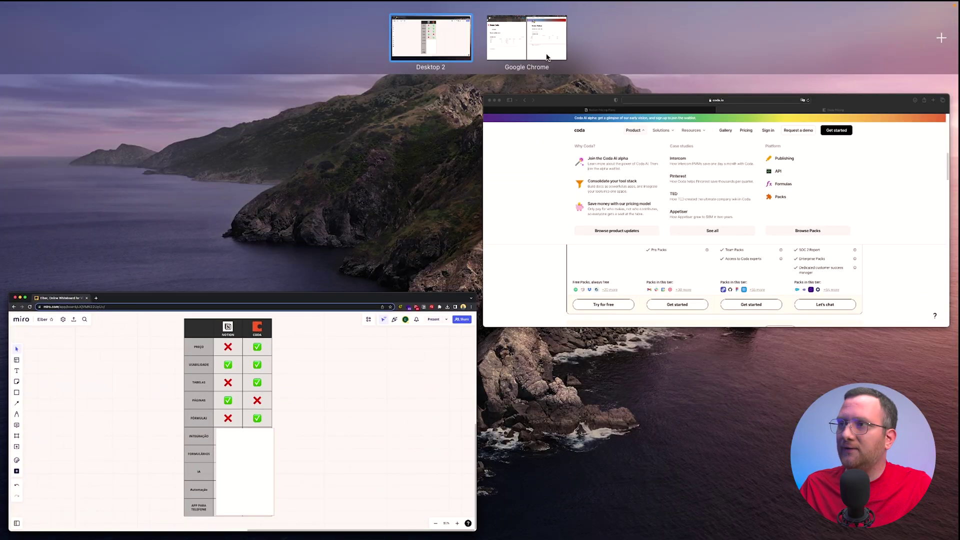
{"action": "left_click", "coordinate": [525, 39]}
{"action": "left_click", "coordinate": [107, 439]}
{"action": "key", "text": "Return"}
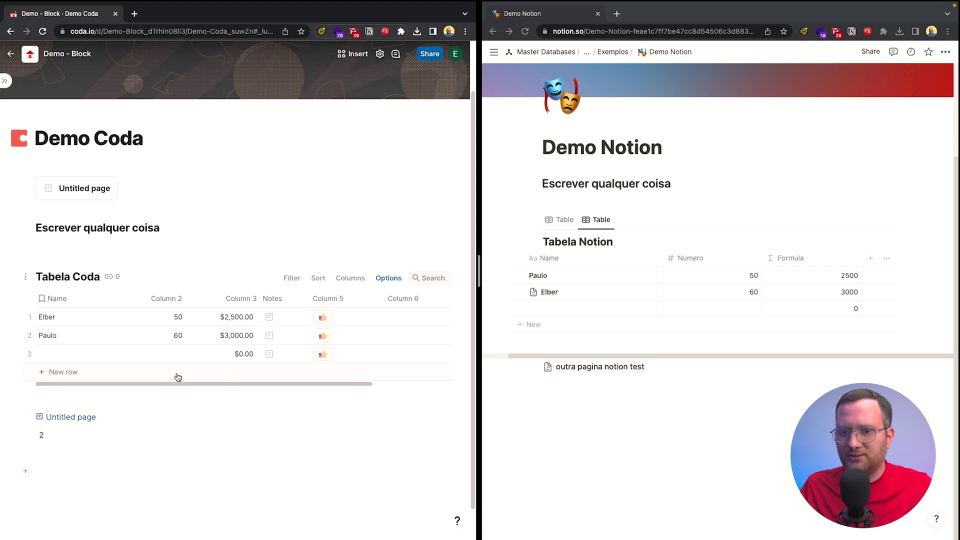
{"action": "scroll", "coordinate": [160, 376], "scroll_direction": "down", "scroll_amount": 2}
{"action": "type", "text": "/"}
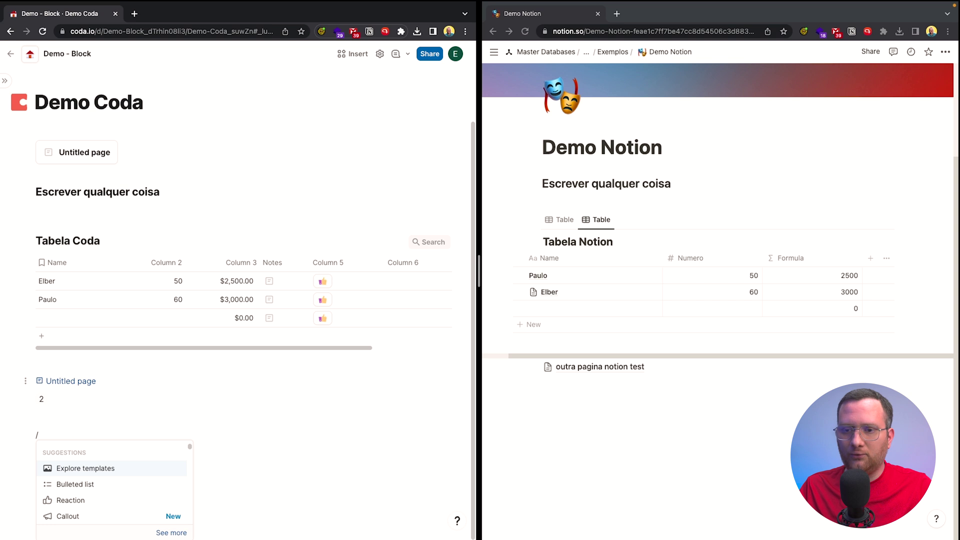
{"action": "key", "text": "Down"}
{"action": "key", "text": "Down"}
{"action": "key", "text": "Down"}
{"action": "key", "text": "Down"}
{"action": "key", "text": "Down"}
{"action": "key", "text": "Down"}
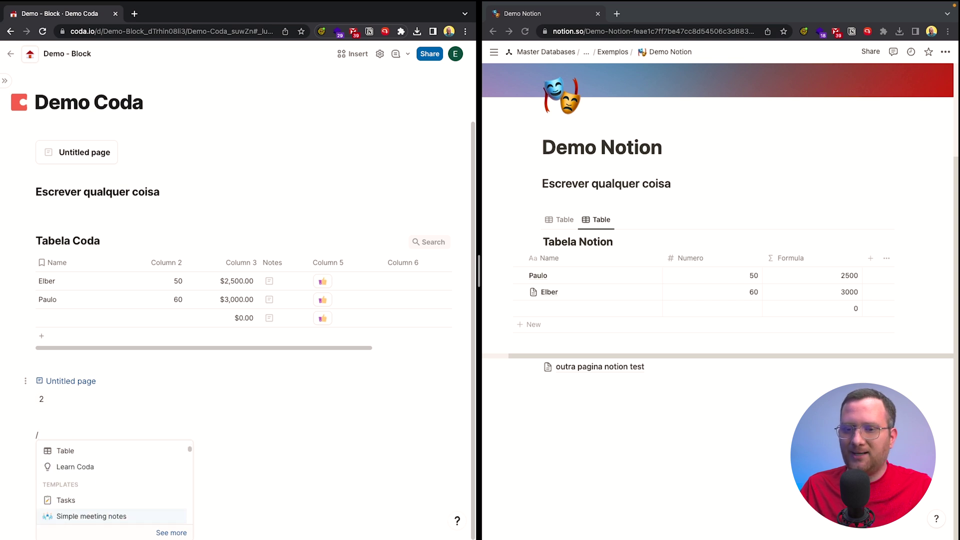
{"action": "key", "text": "Escape"}
- Examine the embed options in Coda's slash-command list on the line below the Escrever qualquer coisa heading
{"action": "scroll", "coordinate": [86, 426], "scroll_direction": "up", "scroll_amount": 1}
{"action": "left_click", "coordinate": [100, 220]}
{"action": "type", "text": "/"}
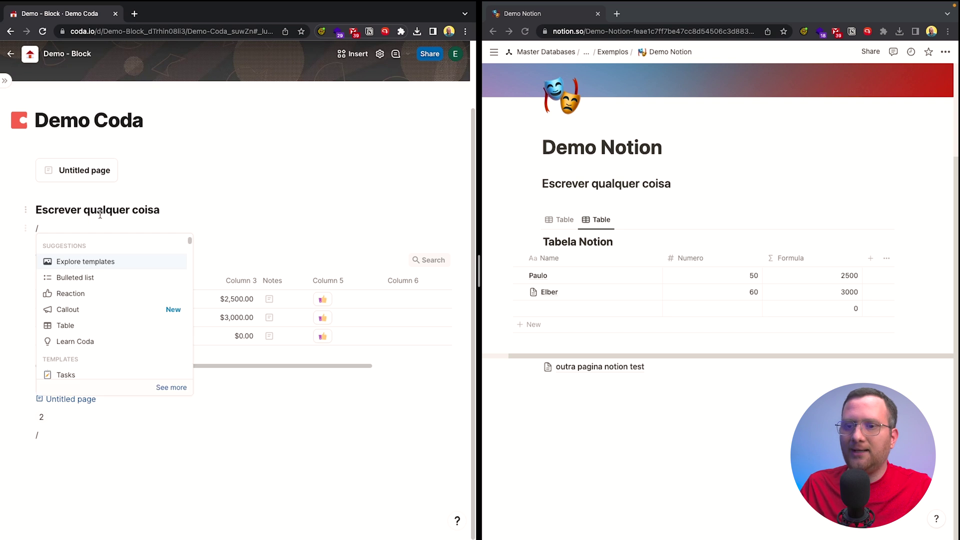
{"action": "scroll", "coordinate": [156, 315], "scroll_direction": "down", "scroll_amount": 5}
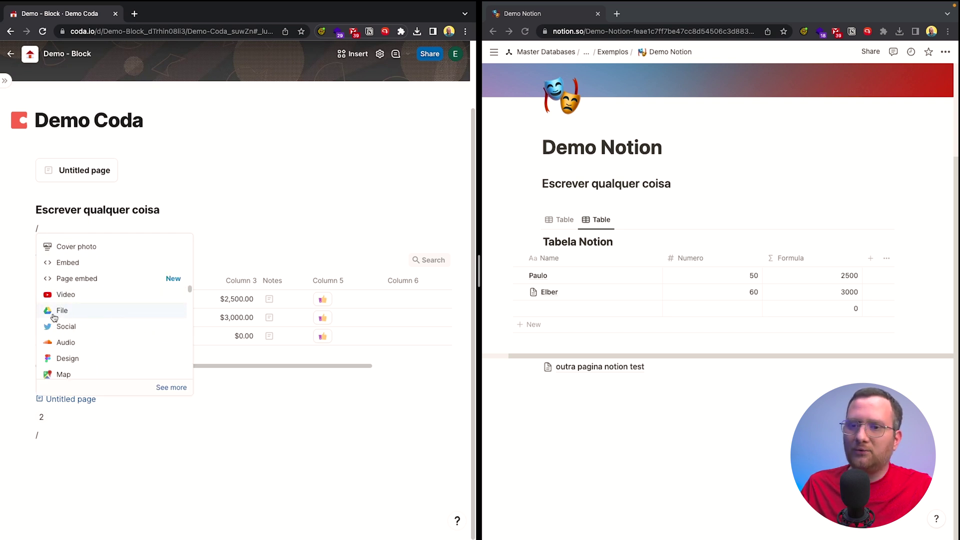
{"action": "scroll", "coordinate": [120, 336], "scroll_direction": "down", "scroll_amount": 1}
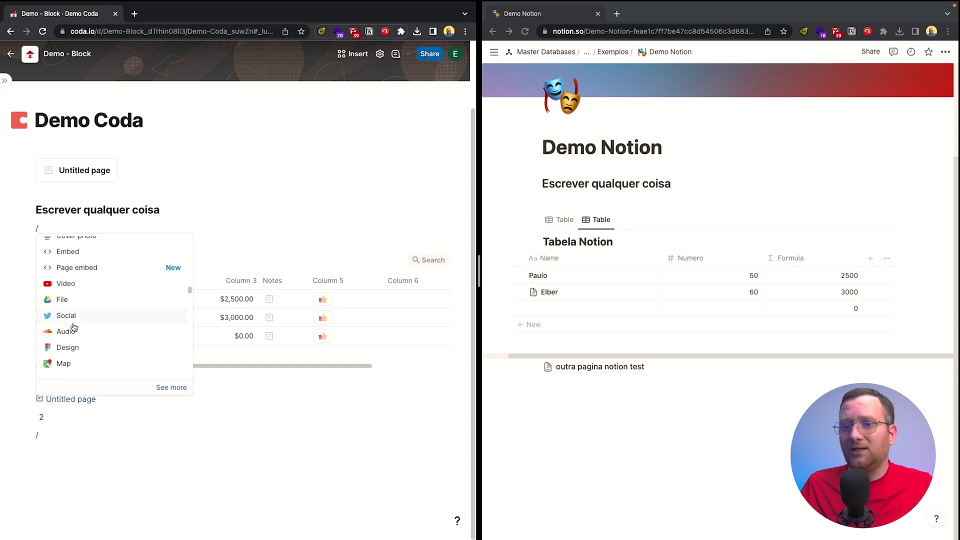
{"action": "left_click", "coordinate": [131, 425]}
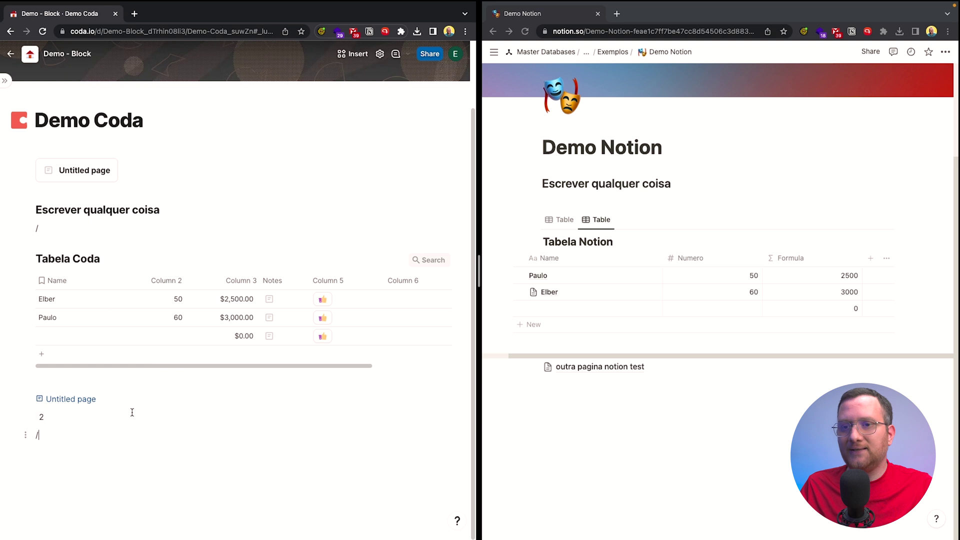
- Examine the embed integrations in Notion's slash-command list below the outra pagina notion test page, and remove the slash
{"action": "left_click", "coordinate": [587, 414]}
{"action": "left_click", "coordinate": [588, 399]}
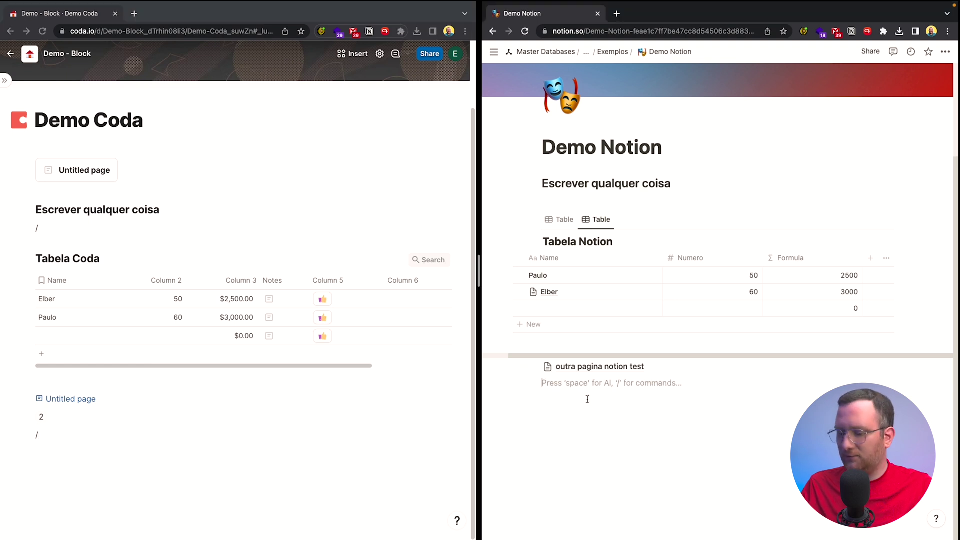
{"action": "type", "text": "/"}
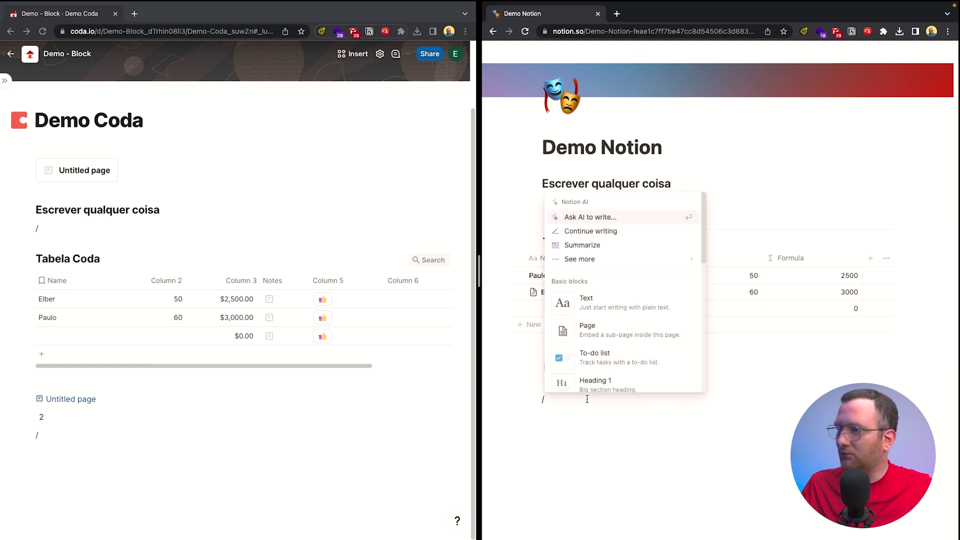
{"action": "scroll", "coordinate": [618, 330], "scroll_direction": "down", "scroll_amount": 15}
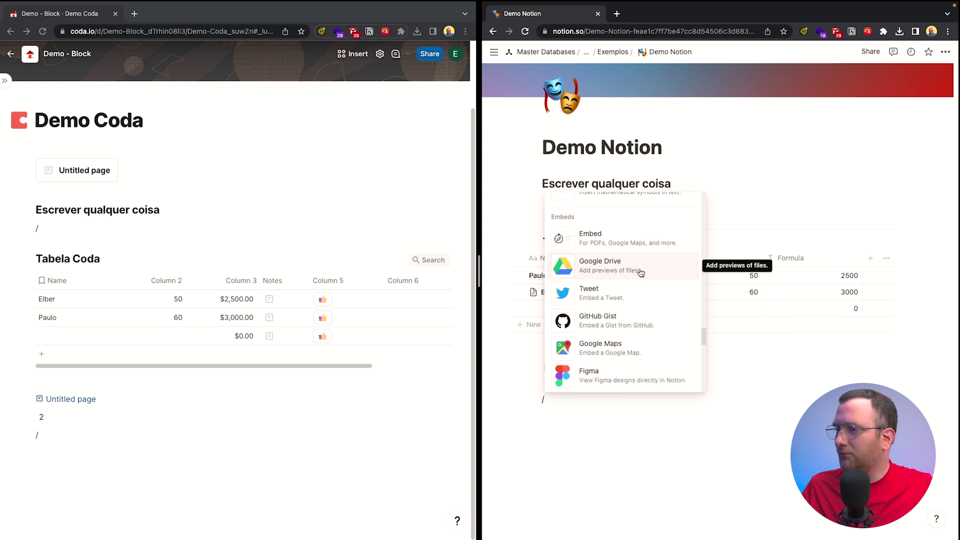
{"action": "scroll", "coordinate": [663, 326], "scroll_direction": "down", "scroll_amount": 2}
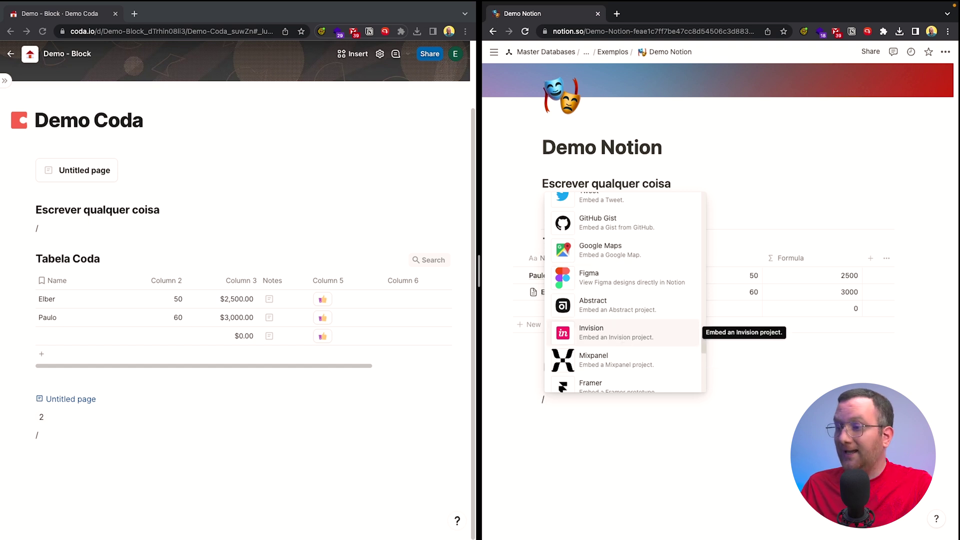
{"action": "key", "text": "BackSpace"}
- Delete the leftover slash and the Contas count formula below the Untitled page link in Demo Coda
{"action": "left_click", "coordinate": [209, 447]}
{"action": "key", "text": "BackSpace"}
{"action": "key", "text": "BackSpace"}
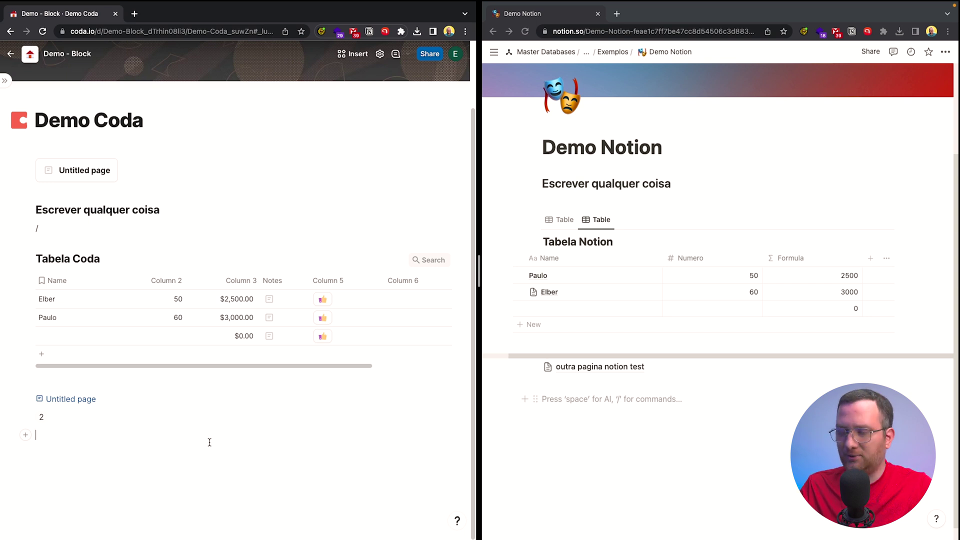
{"action": "key", "text": "BackSpace"}
{"action": "key", "text": "BackSpace"}
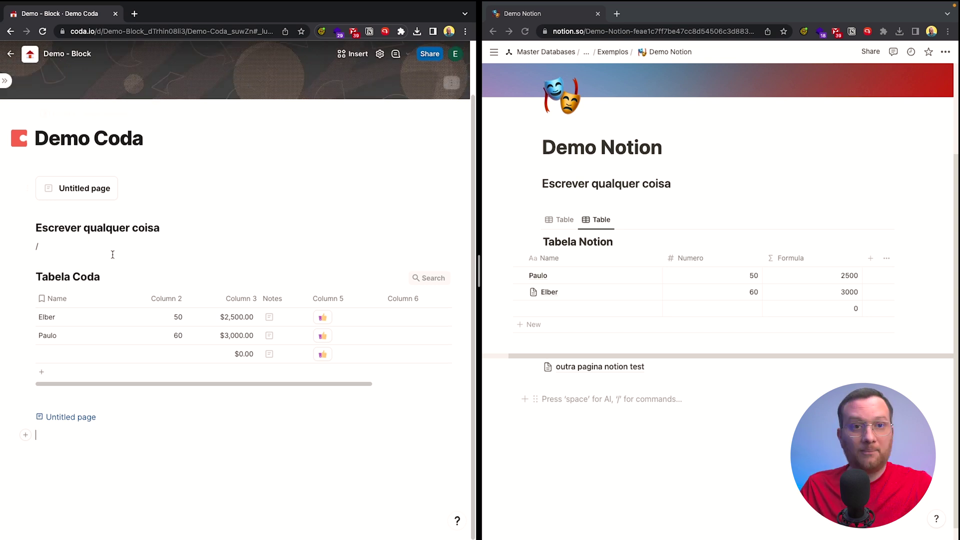
- Open the YouTube video "ADEUS, TRAVINHA DE MUDO DO IPHONE! Loopcast 385!" in a new tab and select its web address
{"action": "left_click", "coordinate": [135, 14]}
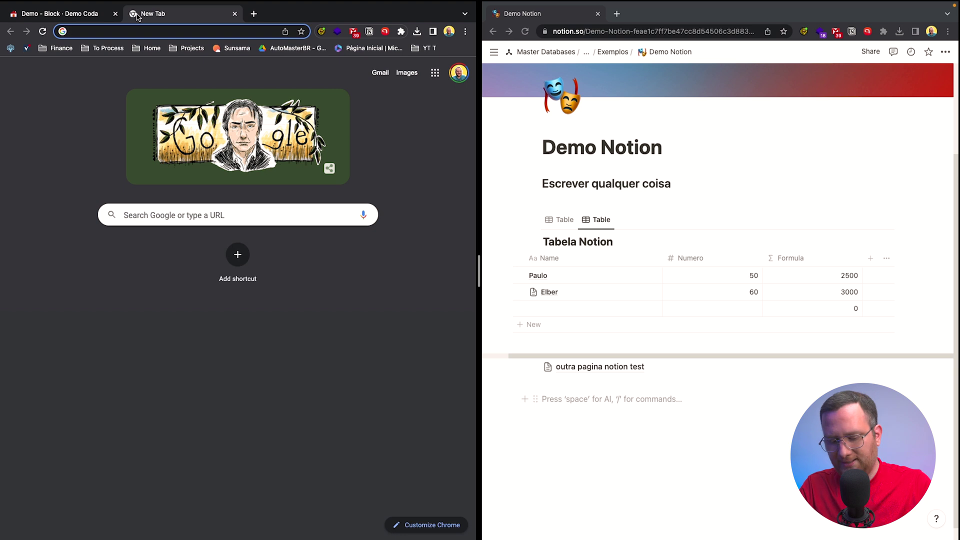
{"action": "type", "text": "yo"}
{"action": "key", "text": "Return"}
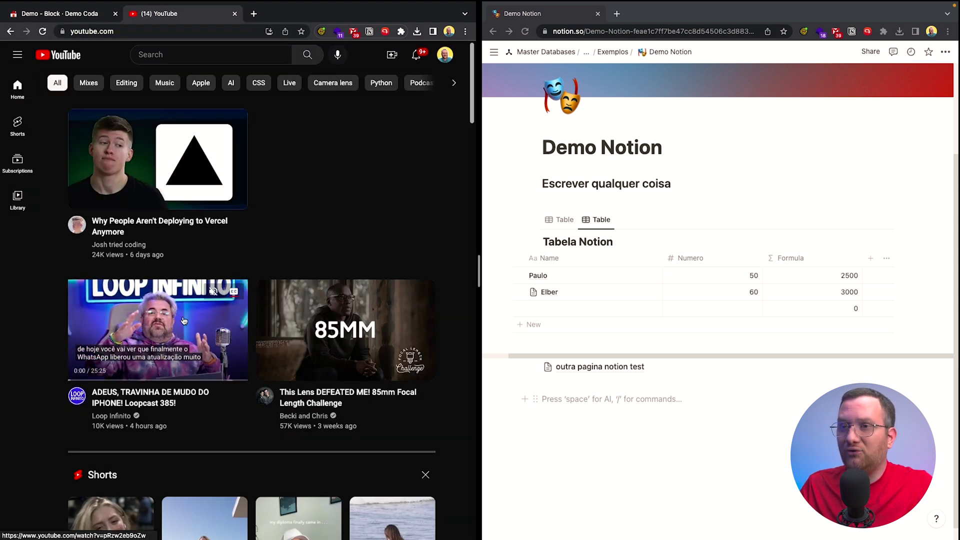
{"action": "left_click", "coordinate": [184, 321]}
{"action": "left_click", "coordinate": [194, 181]}
{"action": "left_click", "coordinate": [175, 33]}
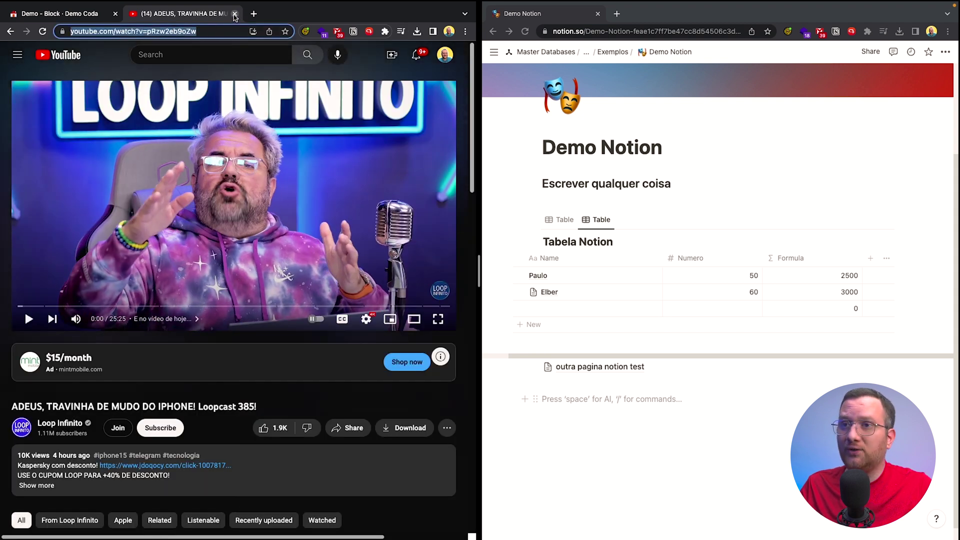
- Return to the Demo Coda page and search its insertable Packs for "you"
{"action": "left_click", "coordinate": [86, 13]}
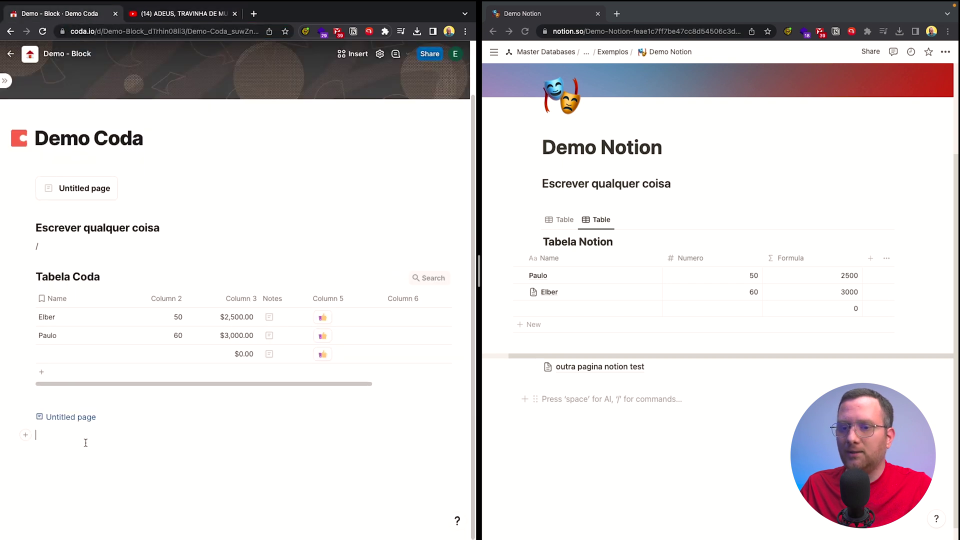
{"action": "left_click", "coordinate": [358, 56]}
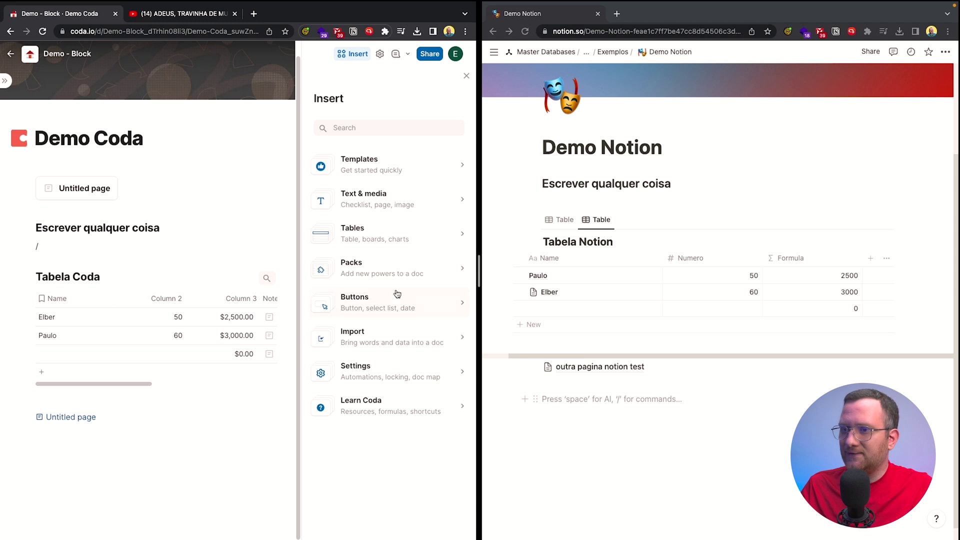
{"action": "left_click", "coordinate": [395, 266]}
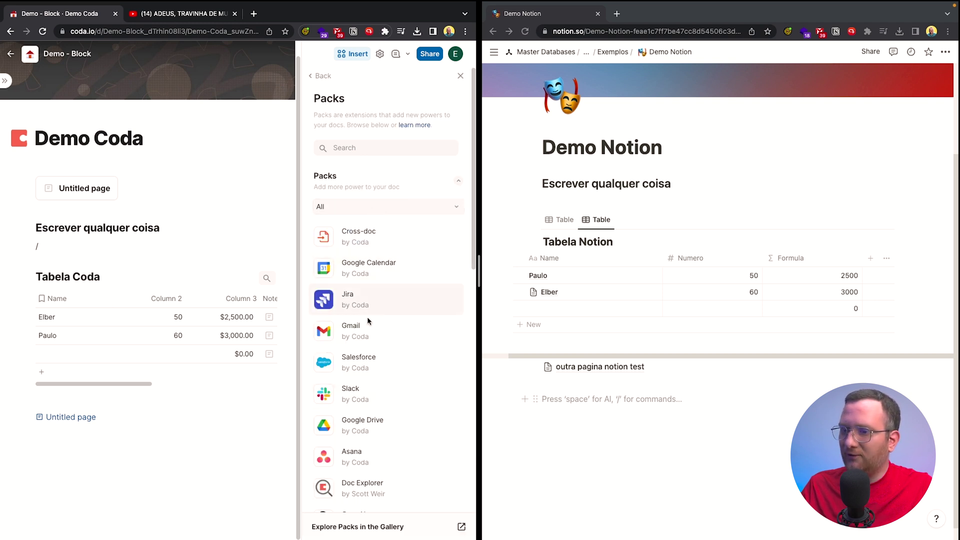
{"action": "scroll", "coordinate": [365, 300], "scroll_direction": "down", "scroll_amount": 10}
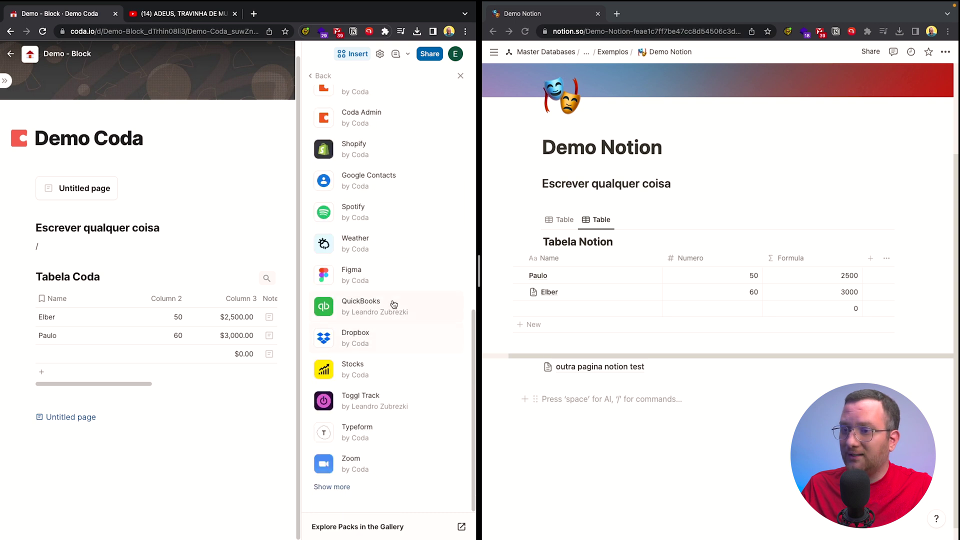
{"action": "scroll", "coordinate": [419, 324], "scroll_direction": "up", "scroll_amount": 10}
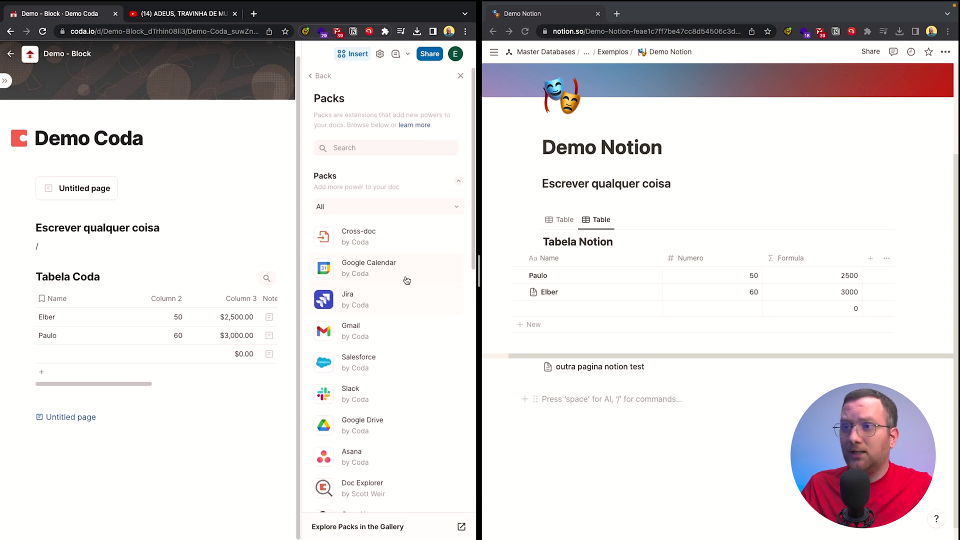
{"action": "left_click", "coordinate": [359, 149]}
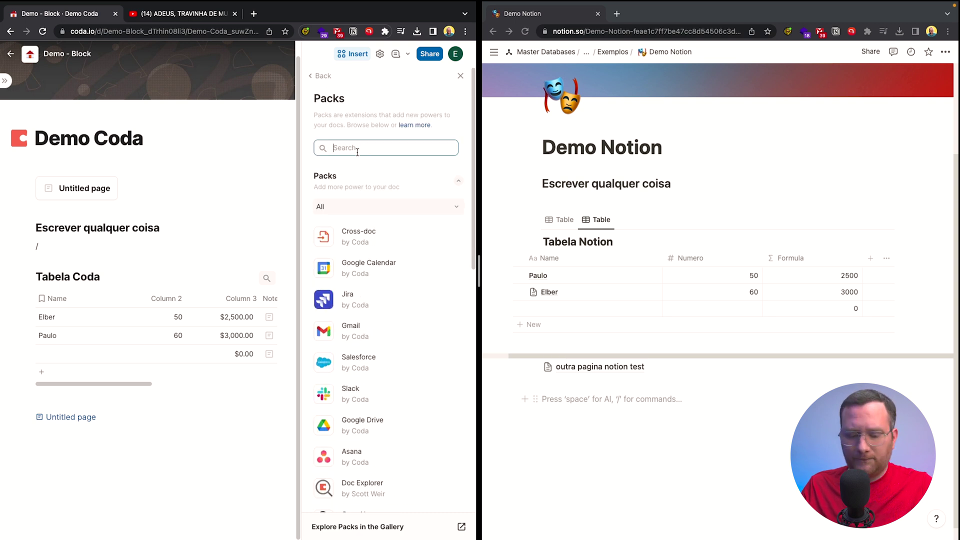
{"action": "type", "text": "you"}
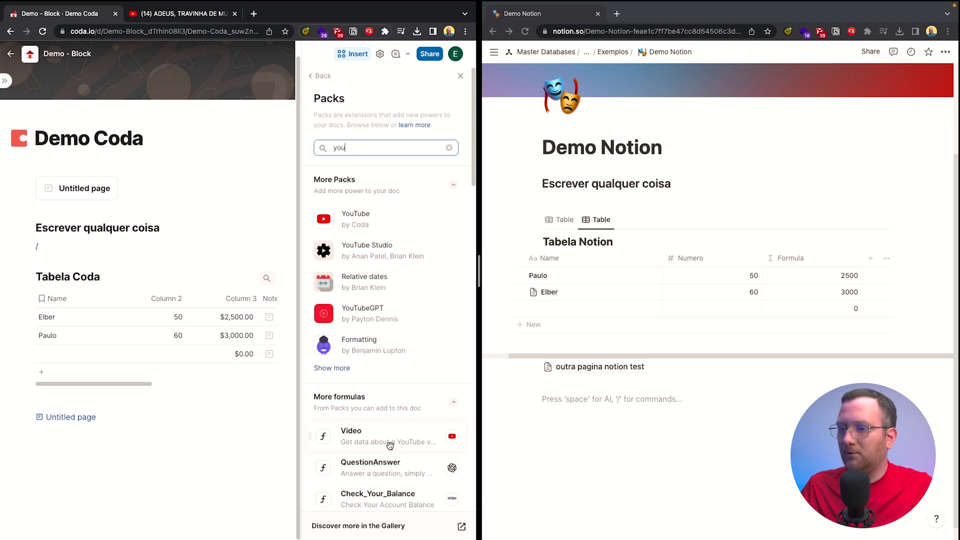
- Insert the YouTube pack's YouTube table template on the empty line below the Untitled page link
{"action": "left_click", "coordinate": [390, 220]}
{"action": "left_click_drag", "start_coordinate": [387, 250], "coordinate": [85, 433]}
{"action": "scroll", "coordinate": [178, 422], "scroll_direction": "down", "scroll_amount": 10}
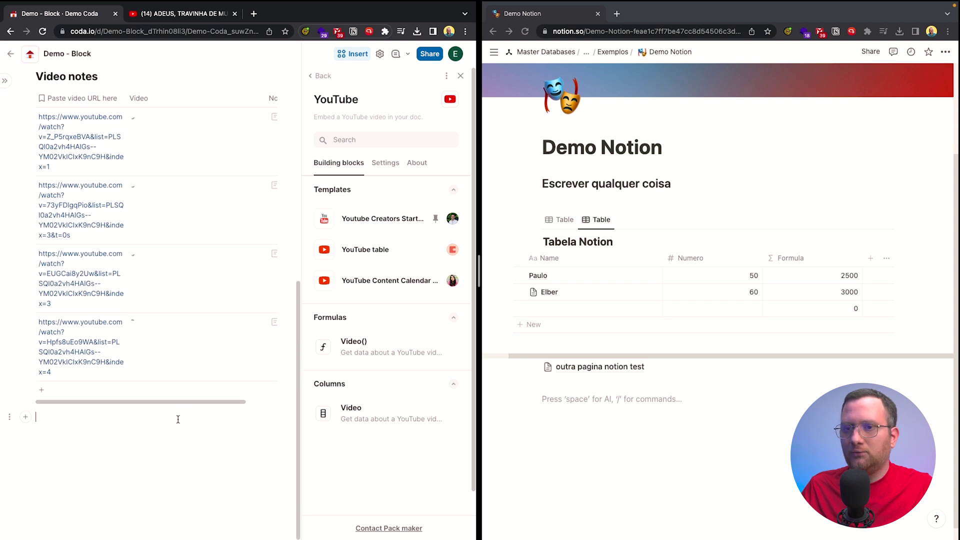
{"action": "scroll", "coordinate": [178, 413], "scroll_direction": "up", "scroll_amount": 3}
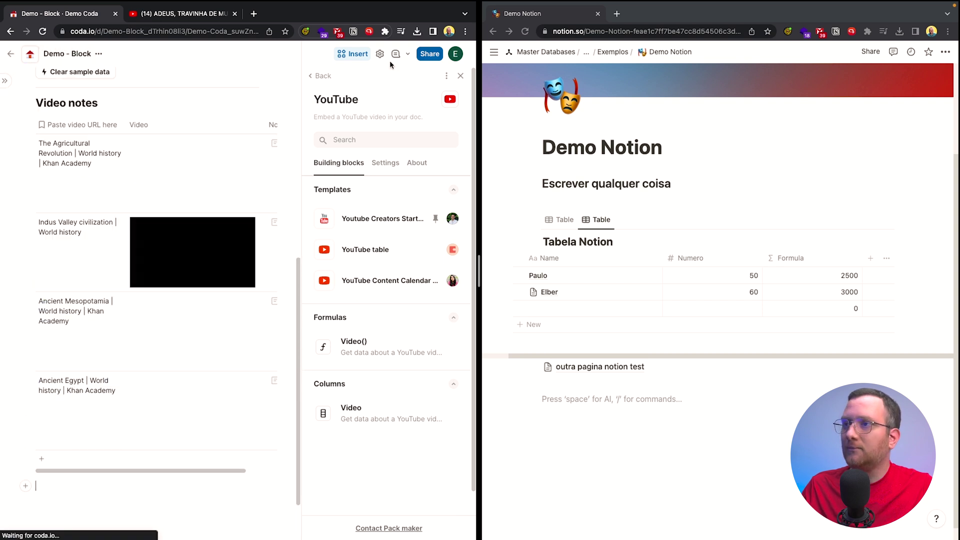
{"action": "left_click", "coordinate": [458, 76]}
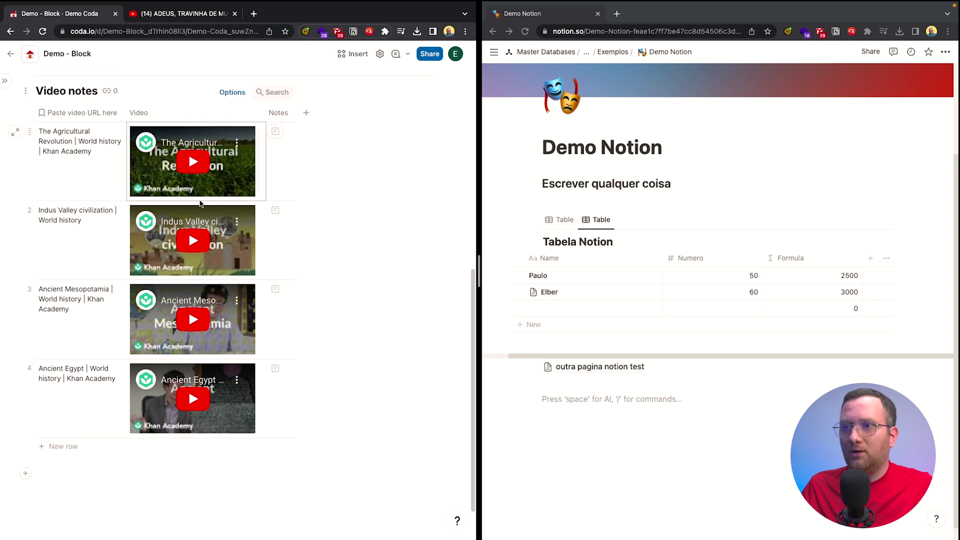
- Delete all four sample rows from the Video notes table and paste the copied YouTube video address as a new row
{"action": "left_click", "coordinate": [24, 389]}
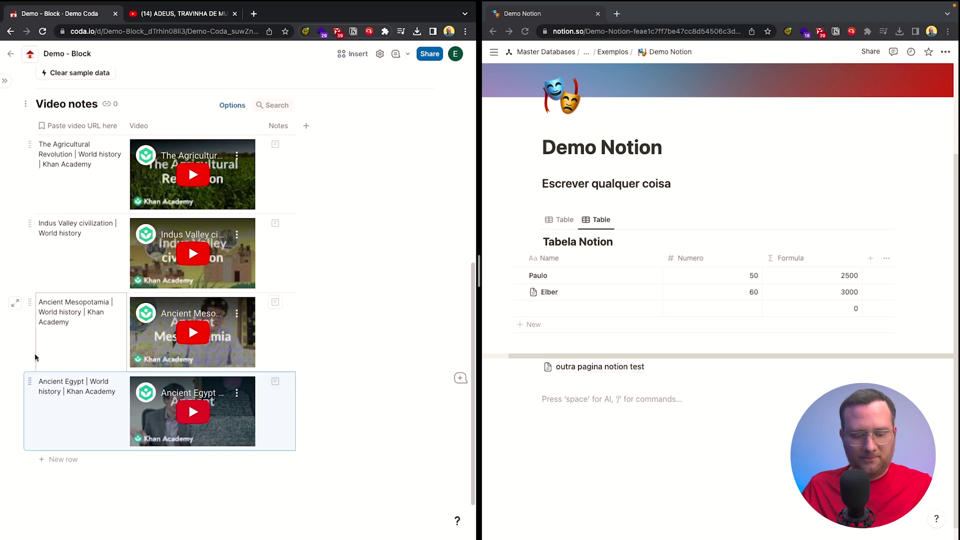
{"action": "left_click", "coordinate": [30, 228], "text": "shift"}
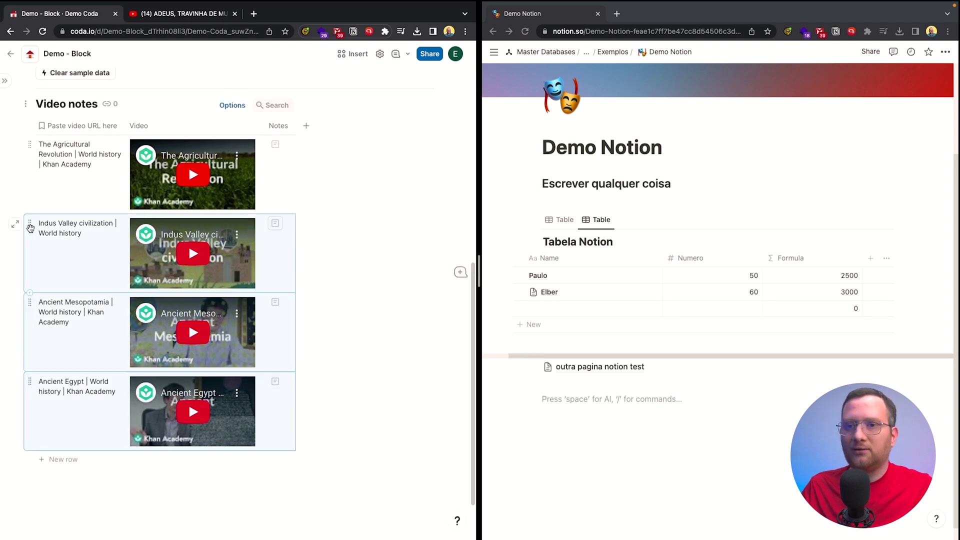
{"action": "left_click", "coordinate": [30, 145], "text": "shift"}
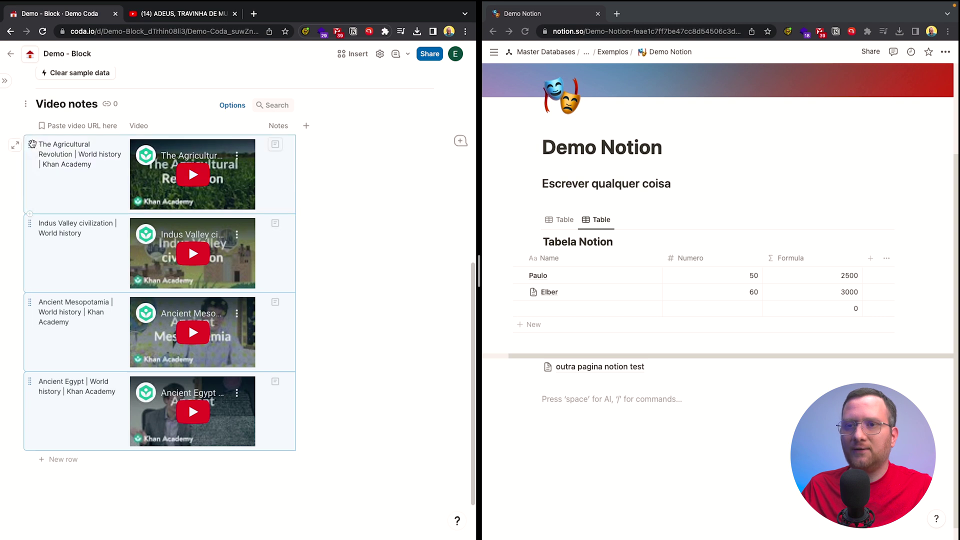
{"action": "right_click", "coordinate": [30, 145]}
{"action": "left_click", "coordinate": [83, 227]}
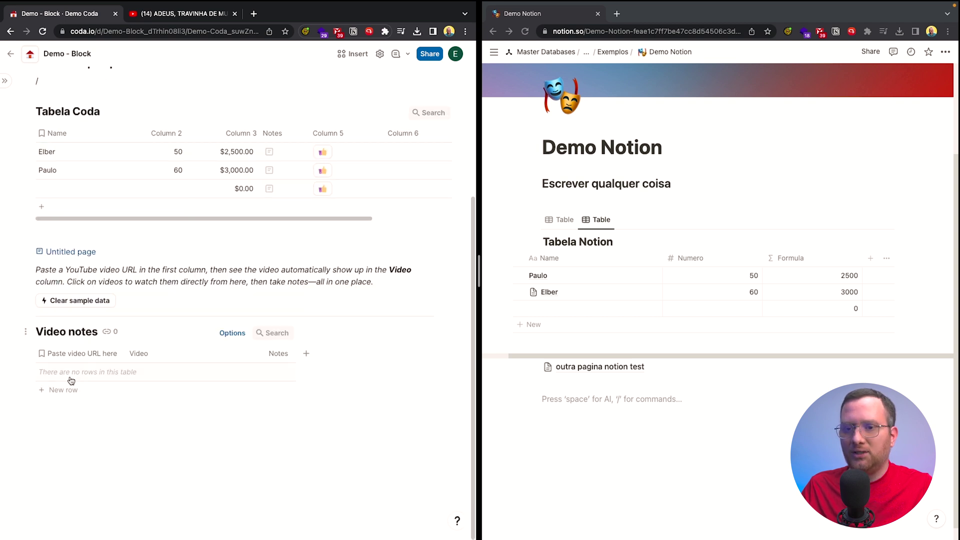
{"action": "key", "text": "ctrl+v"}
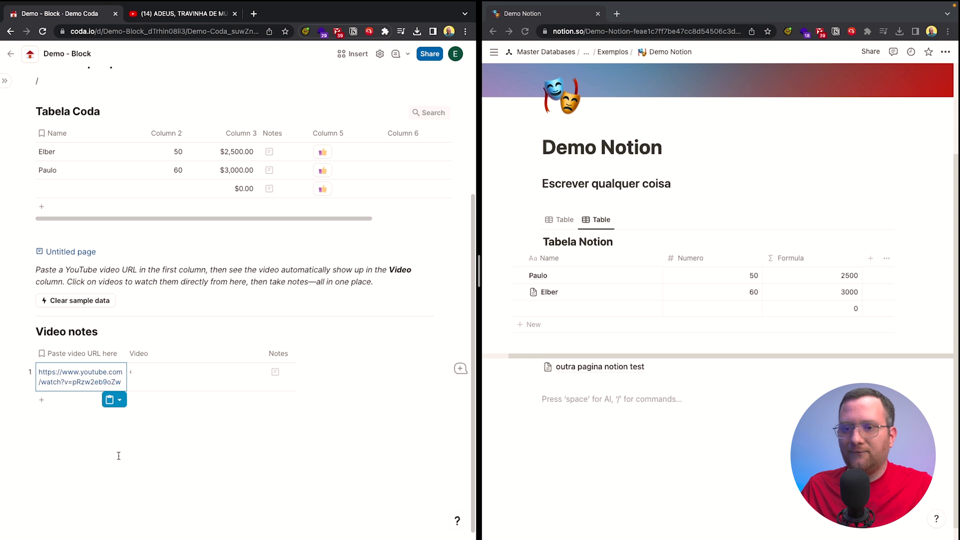
{"action": "left_click", "coordinate": [150, 473]}
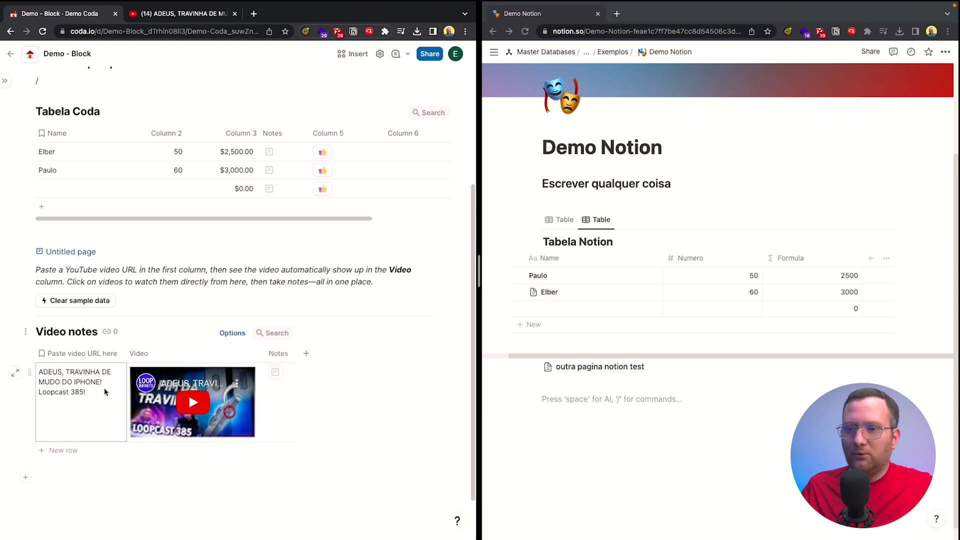
- Add two columns to the Video notes table showing the video's ChannelName and Image
{"action": "left_click", "coordinate": [306, 354]}
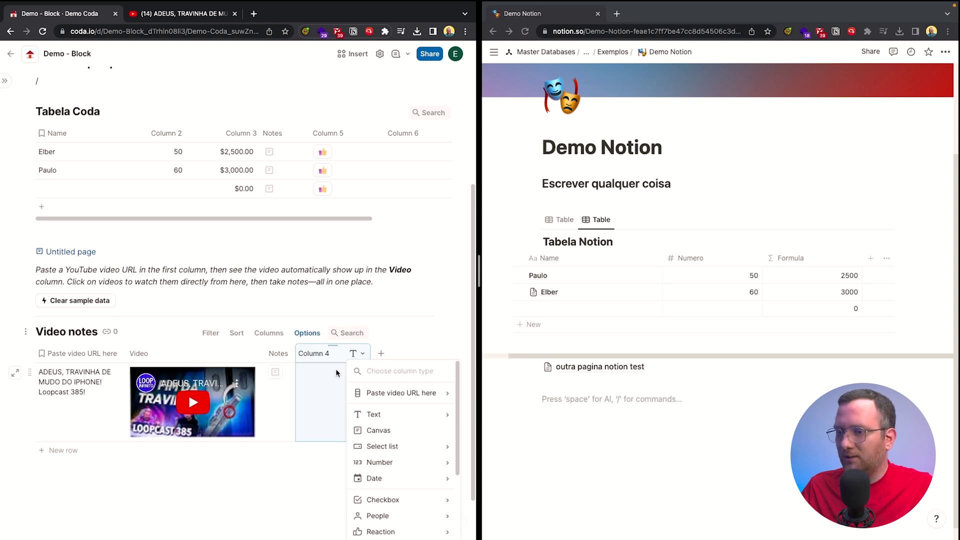
{"action": "scroll", "coordinate": [336, 373], "scroll_direction": "down", "scroll_amount": 1}
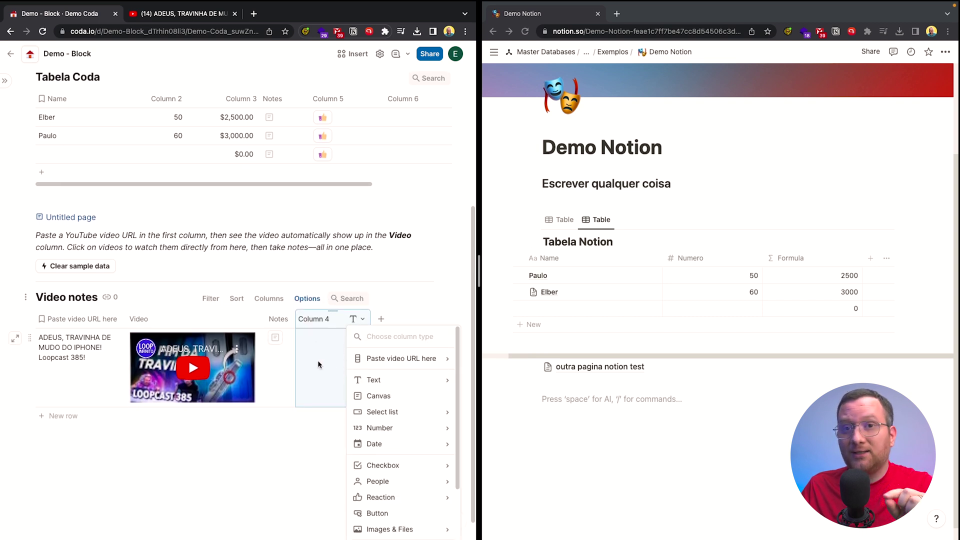
{"action": "mouse_move", "coordinate": [369, 362]}
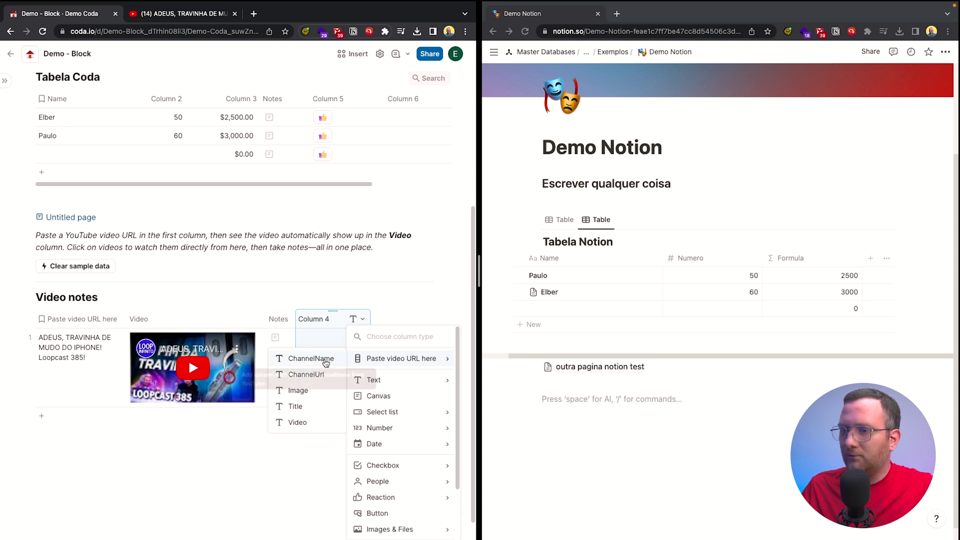
{"action": "left_click", "coordinate": [280, 359]}
{"action": "left_click", "coordinate": [381, 319]}
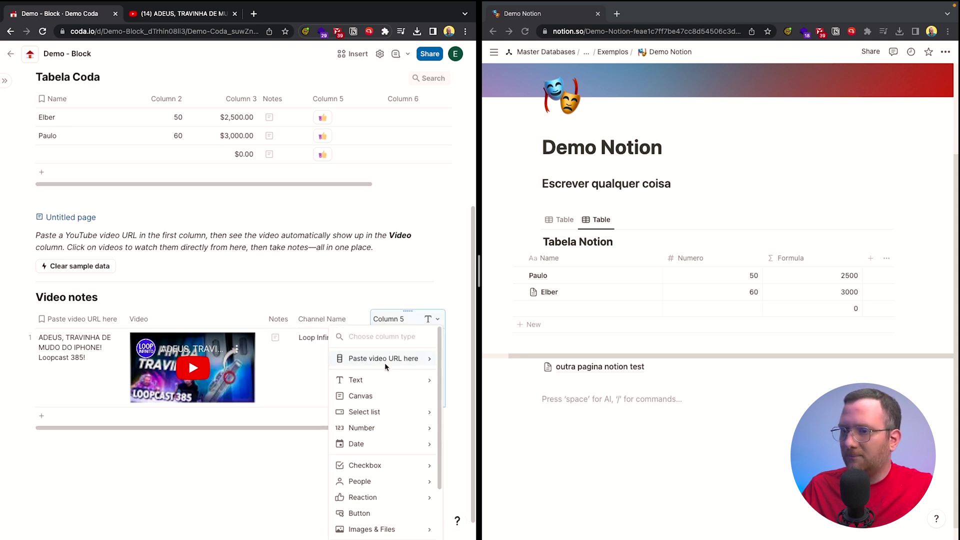
{"action": "mouse_move", "coordinate": [339, 366]}
{"action": "left_click", "coordinate": [308, 391]}
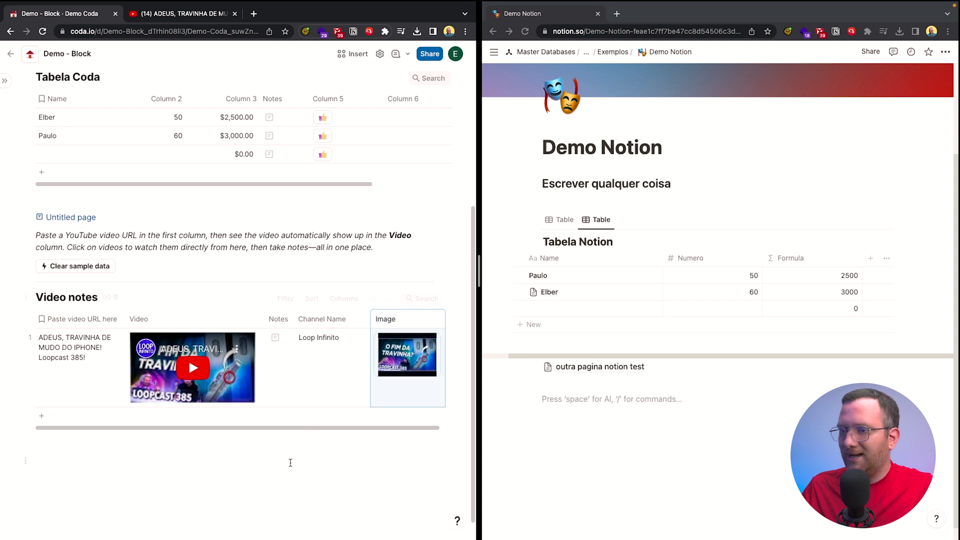
{"action": "left_click", "coordinate": [116, 386]}
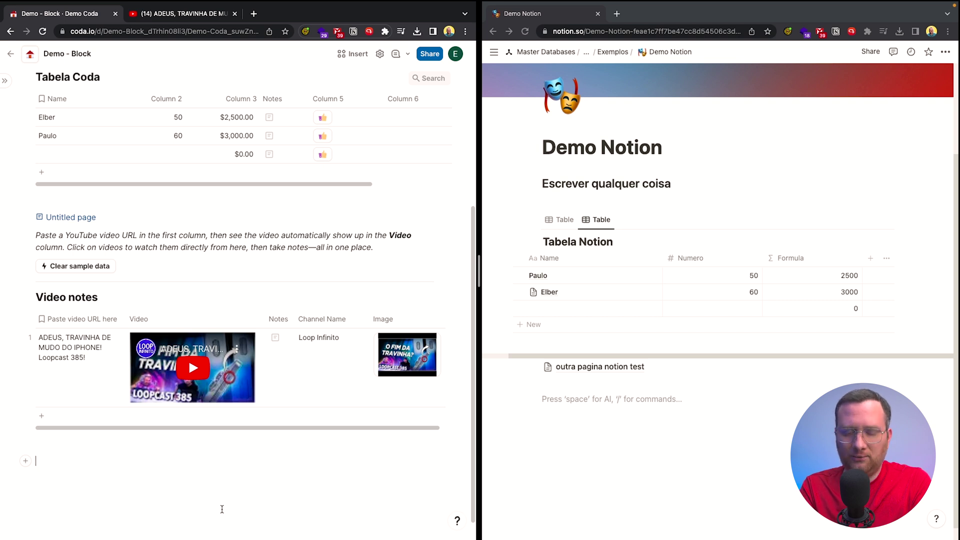
- Switch to the Miro board and shrink the white cover to uncover the INTEGRAÇÃO row of the comparison table
{"action": "key", "text": "ctrl+Up"}
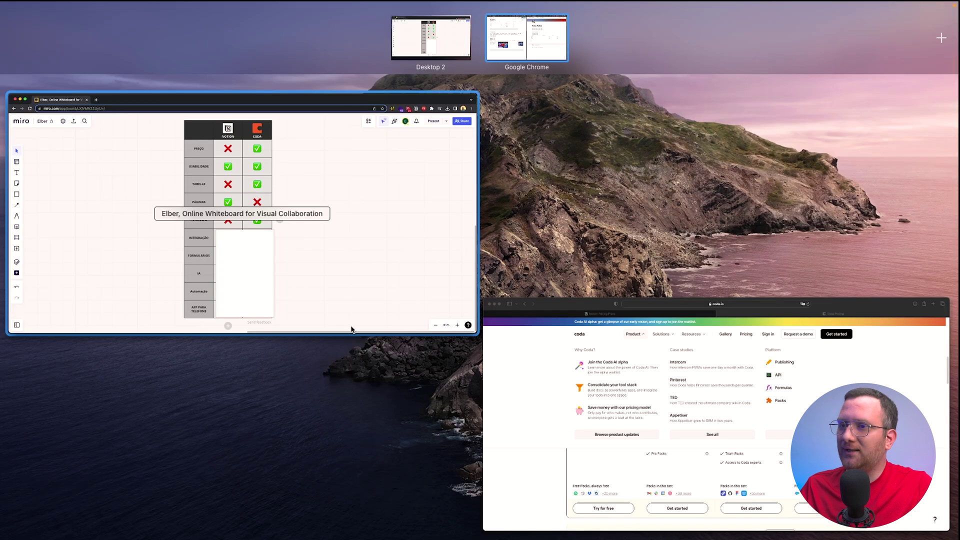
{"action": "left_click", "coordinate": [352, 327]}
{"action": "left_click", "coordinate": [489, 341]}
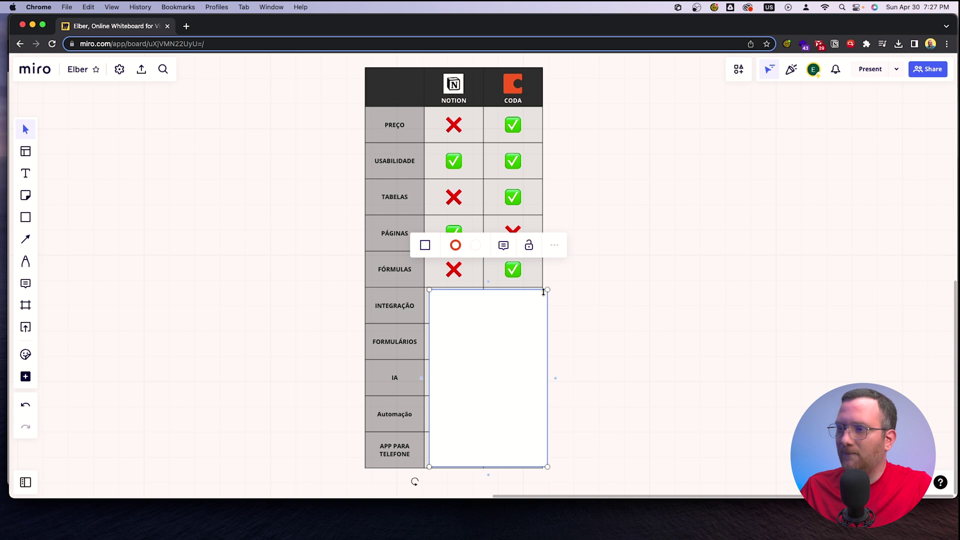
{"action": "left_click_drag", "start_coordinate": [548, 291], "coordinate": [547, 326]}
{"action": "left_click", "coordinate": [560, 319]}
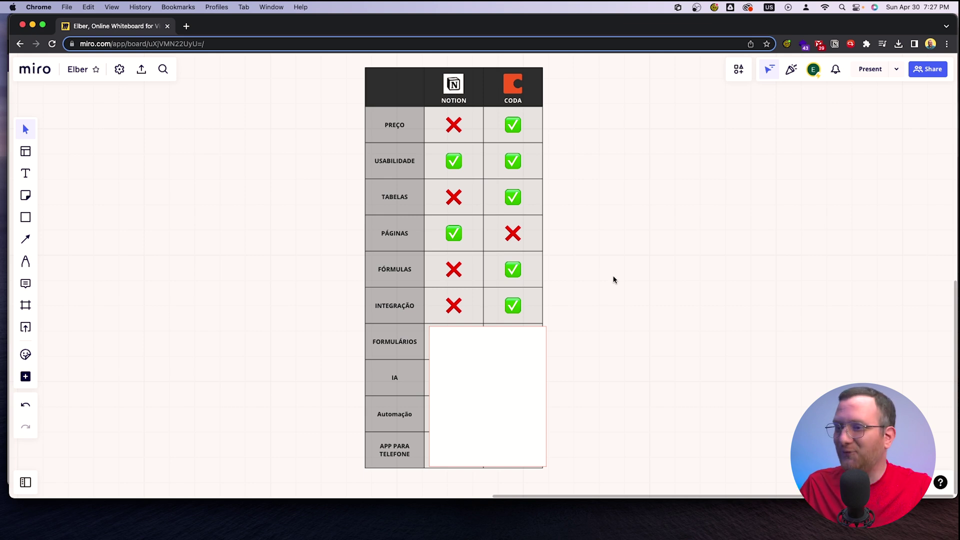
- Switch back to the Demo Coda page and change the Tabela Coda display to a Form
{"action": "key", "text": "ctrl+Up"}
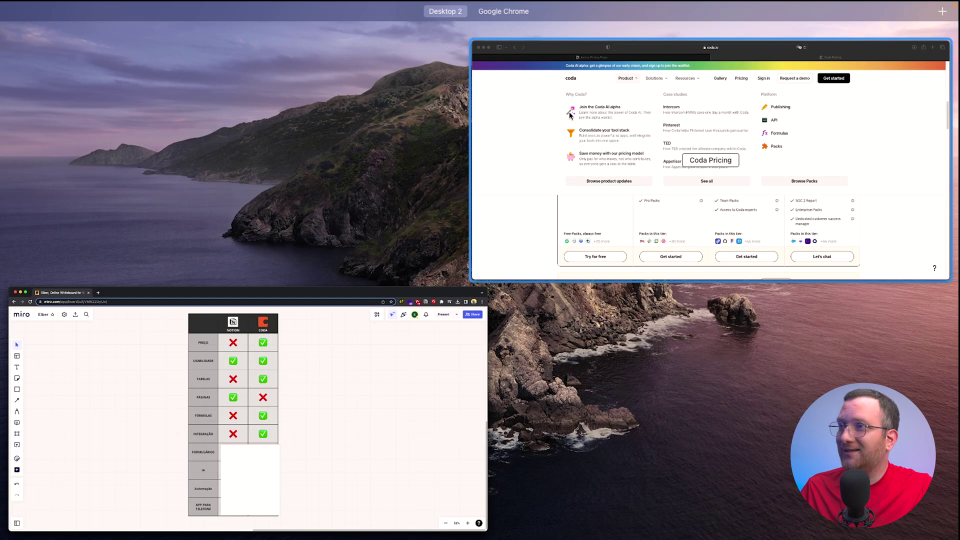
{"action": "left_click", "coordinate": [496, 54]}
{"action": "scroll", "coordinate": [268, 377], "scroll_direction": "up", "scroll_amount": 5}
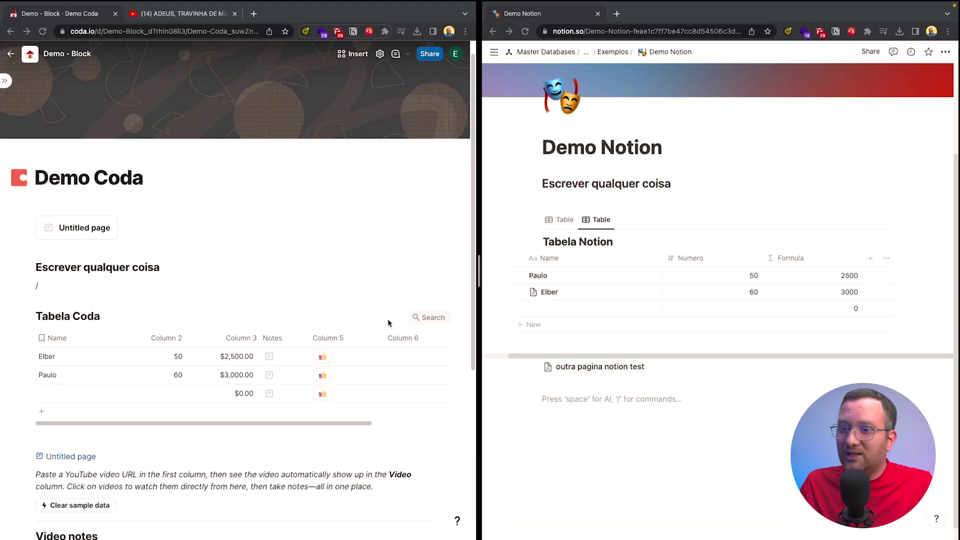
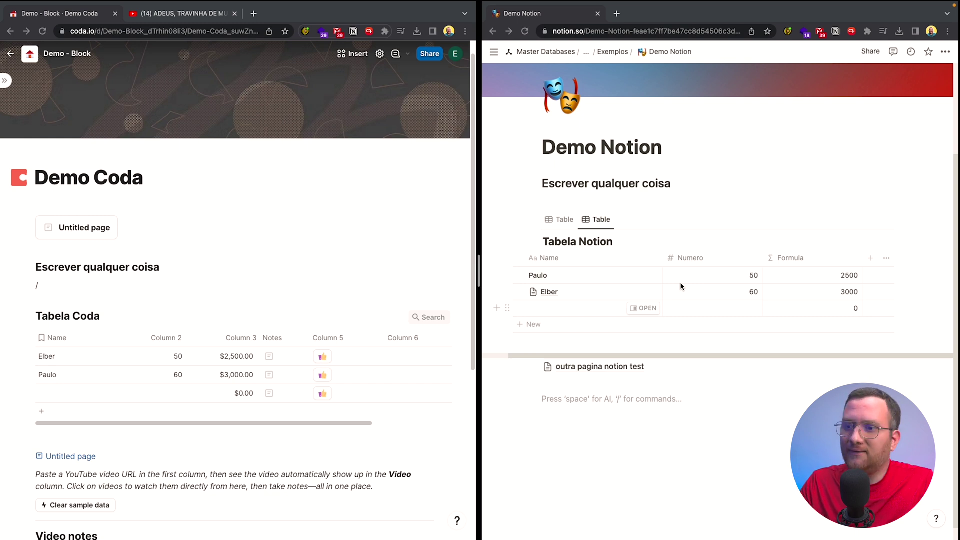
{"action": "left_click", "coordinate": [245, 319]}
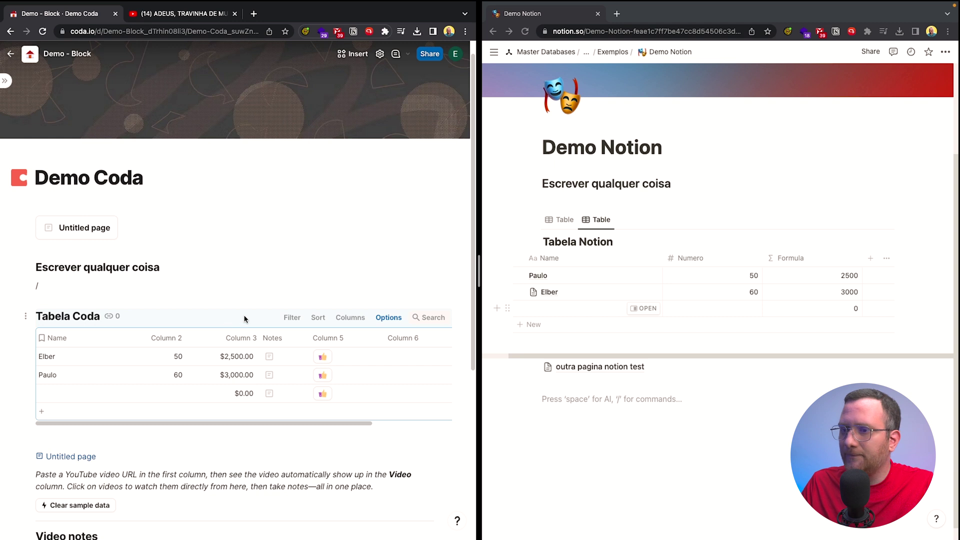
{"action": "left_click", "coordinate": [398, 321]}
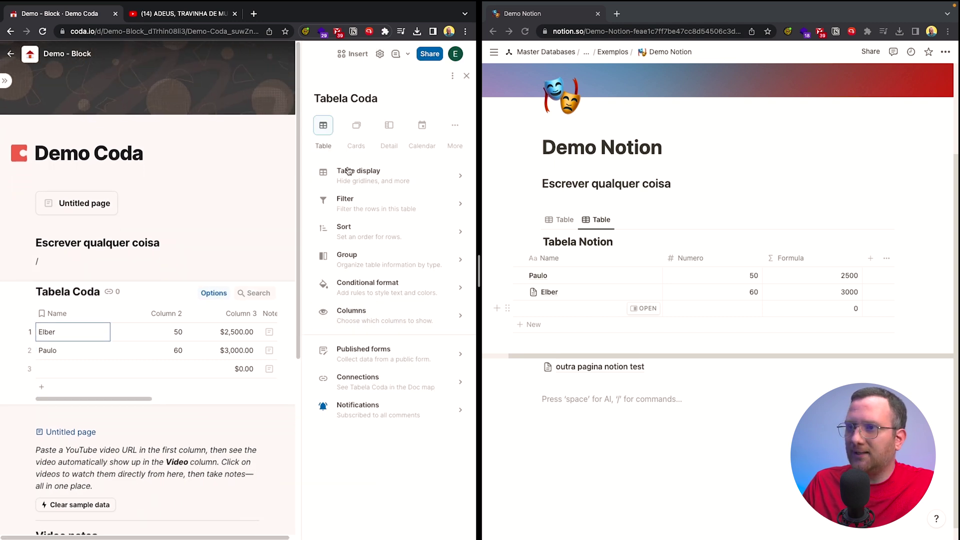
{"action": "left_click", "coordinate": [453, 127]}
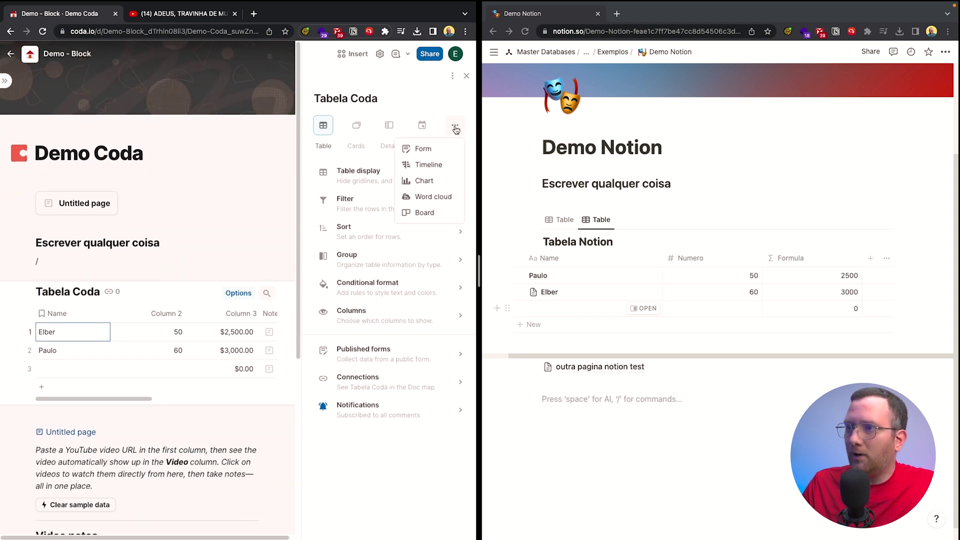
{"action": "left_click", "coordinate": [436, 155]}
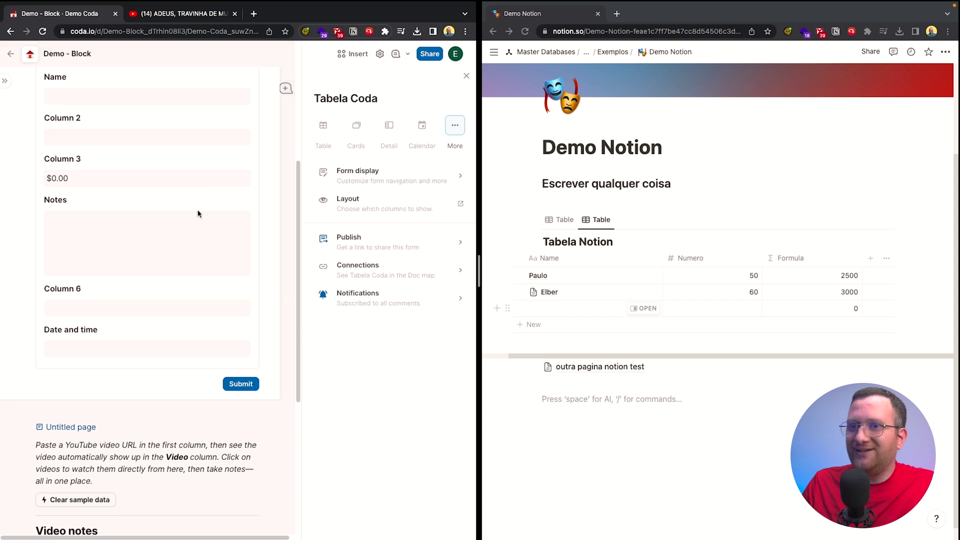
{"action": "scroll", "coordinate": [188, 232], "scroll_direction": "up", "scroll_amount": 1}
{"action": "scroll", "coordinate": [188, 220], "scroll_direction": "up", "scroll_amount": 1}
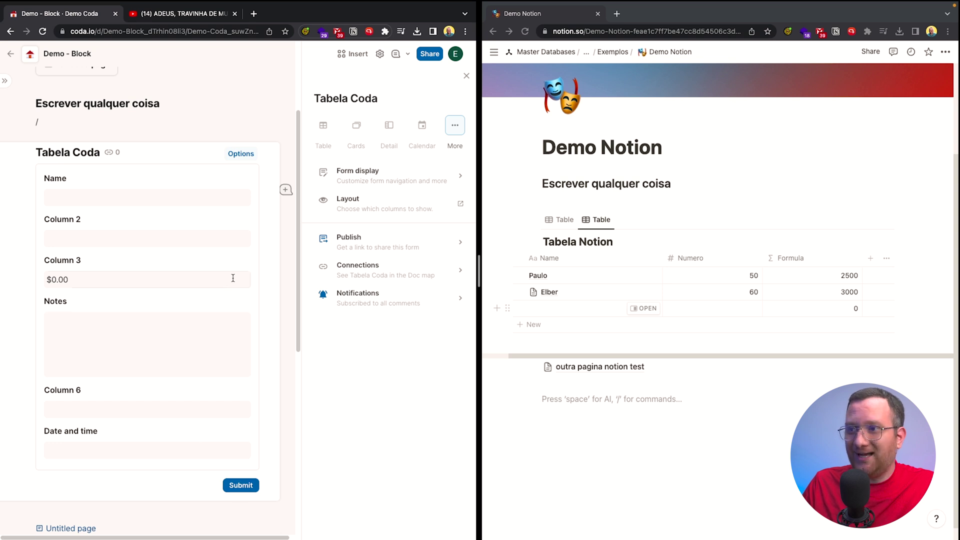
{"action": "left_click", "coordinate": [281, 179]}
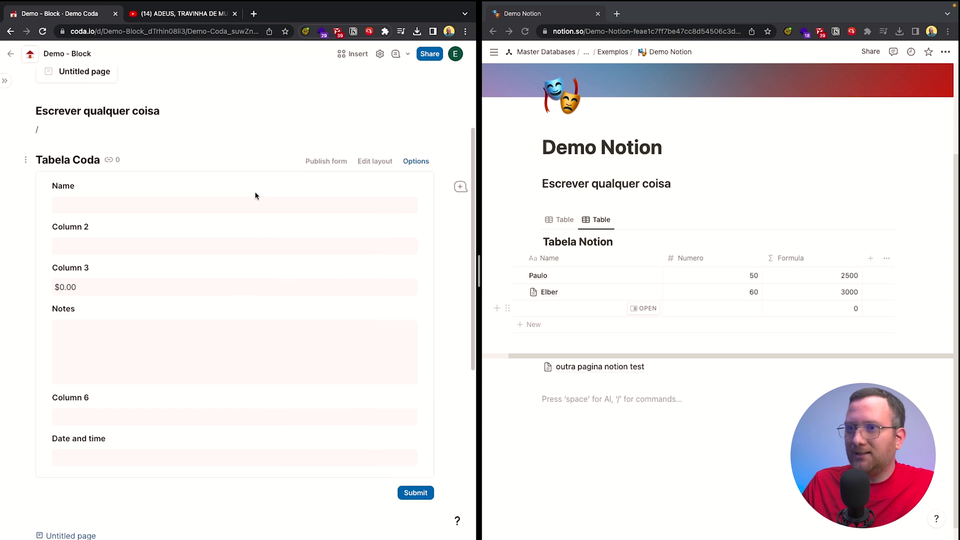
- Edit the Tabela Coda form layout so that Column 2 sits beside Name on the same line
{"action": "left_click", "coordinate": [374, 161]}
{"action": "mouse_move", "coordinate": [28, 181]}
{"action": "left_mouse_down"}
{"action": "mouse_move", "coordinate": [25, 255]}
{"action": "mouse_move", "coordinate": [25, 160]}
{"action": "mouse_move", "coordinate": [27, 170]}
{"action": "left_mouse_up"}
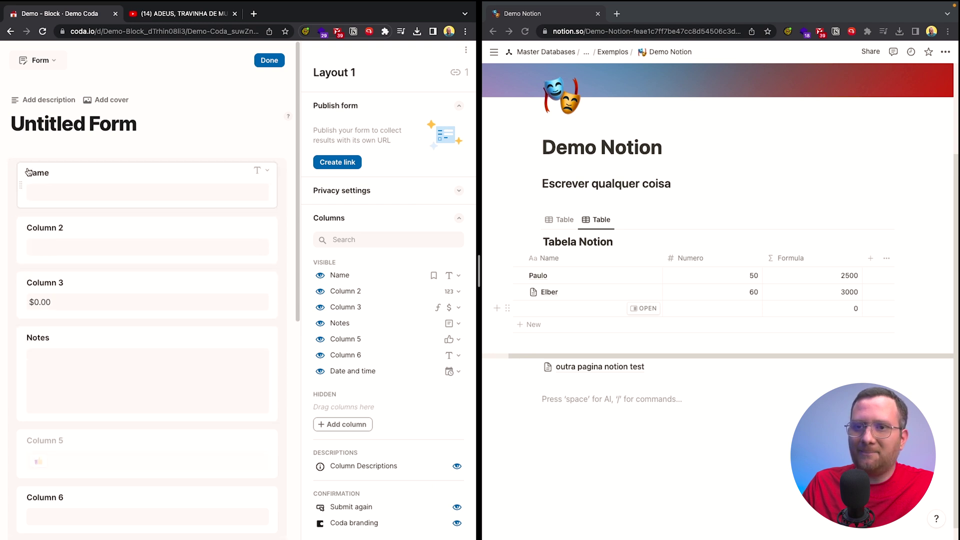
{"action": "left_click_drag", "start_coordinate": [20, 240], "coordinate": [268, 194]}
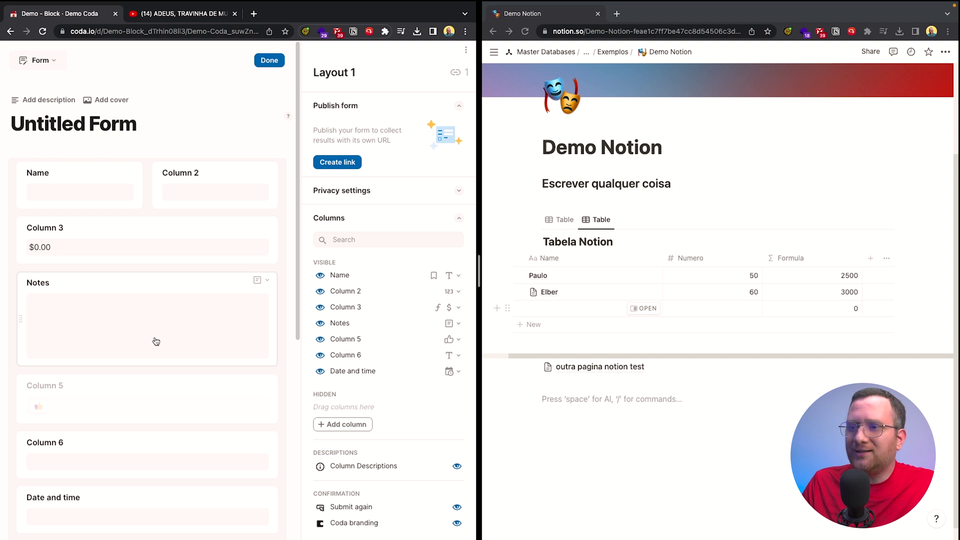
- Create a shareable link for the form and open the published form in a new browser tab
{"action": "left_click", "coordinate": [335, 166]}
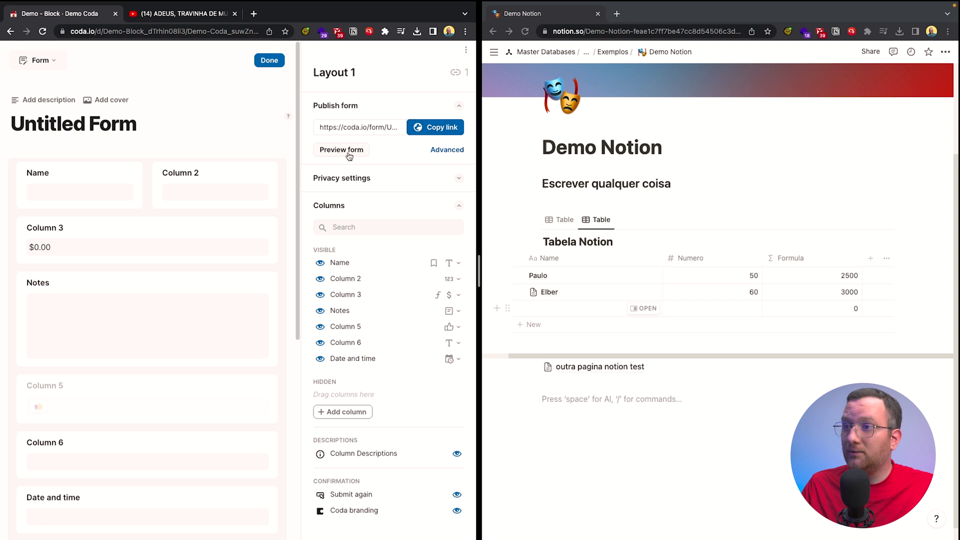
{"action": "left_click", "coordinate": [254, 13]}
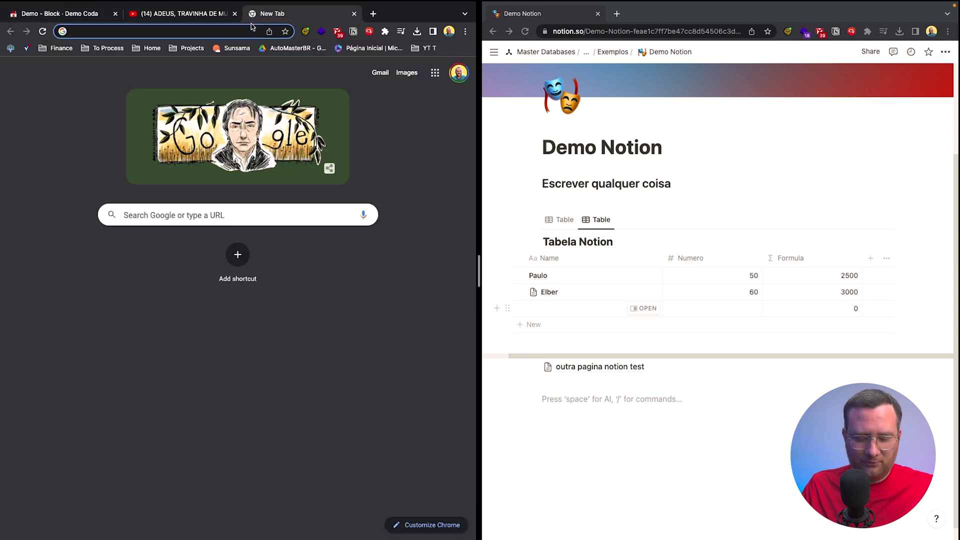
{"action": "type", "text": "https://coda.io/form/Untitled-Form_dJAEkSMiDir"}
{"action": "key", "text": "Return"}
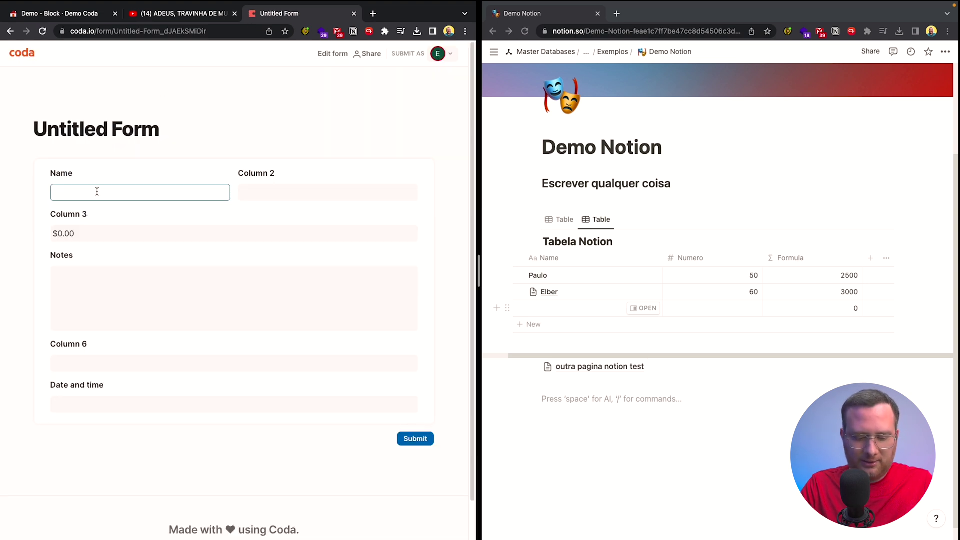
- Submit the form with a first name in Name, 20 in Column 2, 1000 in Column 3 and "Nota" in Notes
{"action": "type", "text": "Ren"}
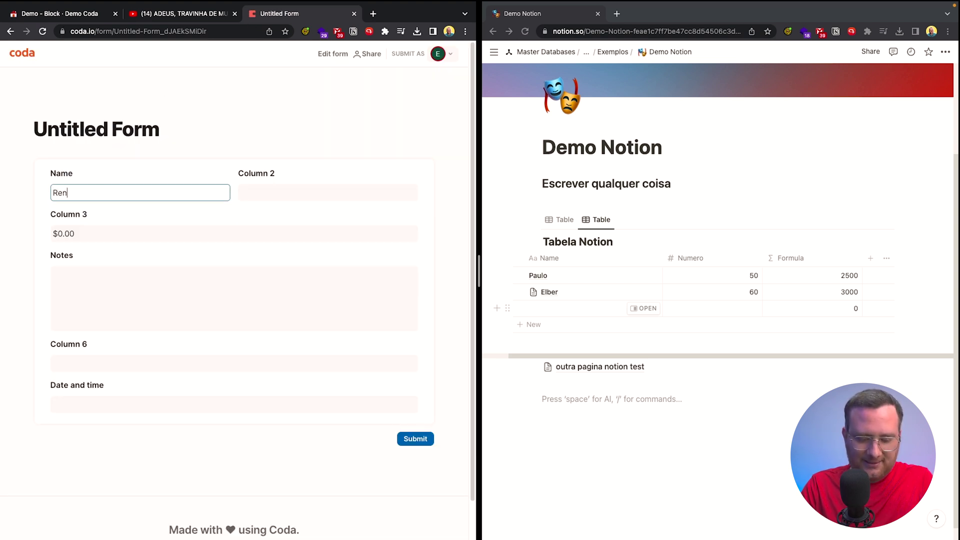
{"action": "type", "text": "ata"}
{"action": "left_click", "coordinate": [328, 193]}
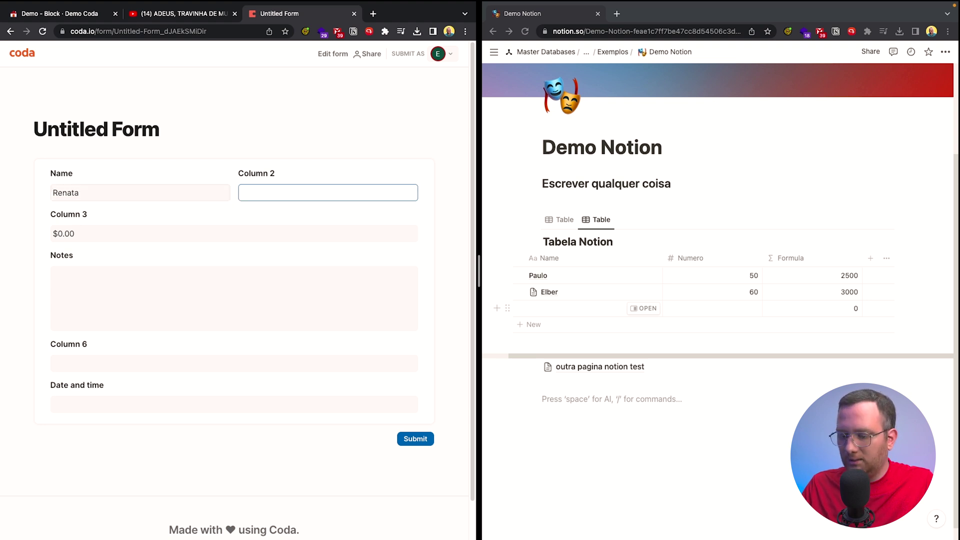
{"action": "type", "text": "20"}
{"action": "key", "text": "Tab"}
{"action": "type", "text": "1000"}
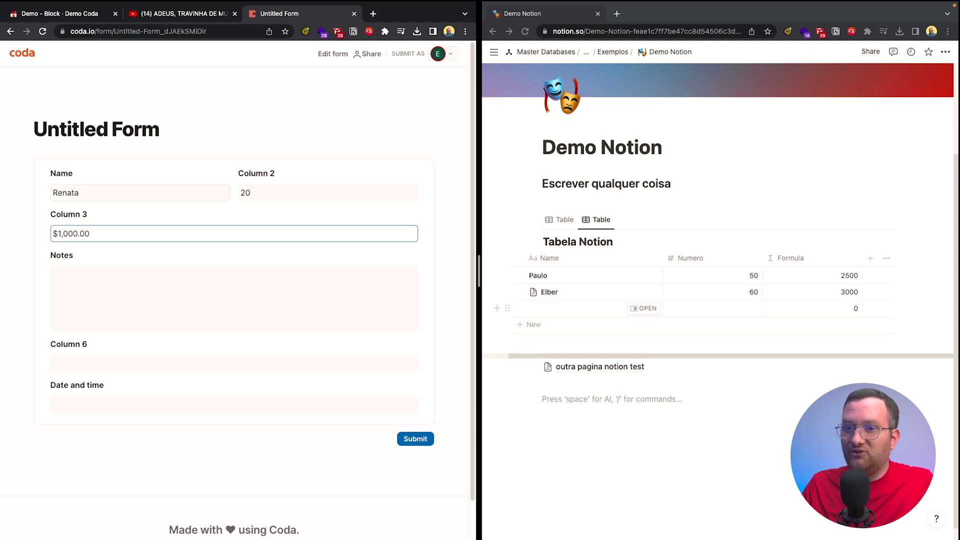
{"action": "left_click", "coordinate": [130, 296]}
{"action": "type", "text": "Nota"}
{"action": "left_click", "coordinate": [426, 439]}
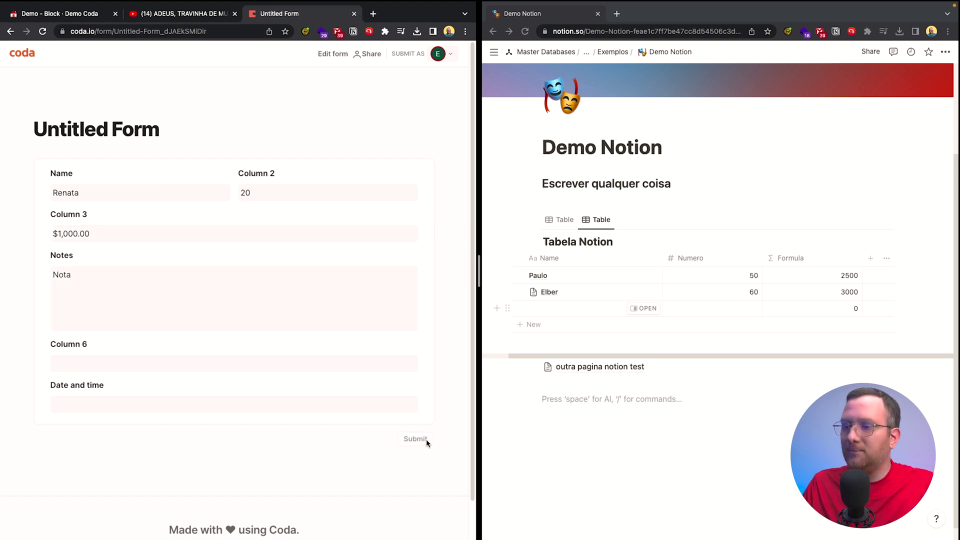
- Close the published form, finish the layout editing and change the Tabela Coda display back to Table
{"action": "left_click", "coordinate": [355, 14]}
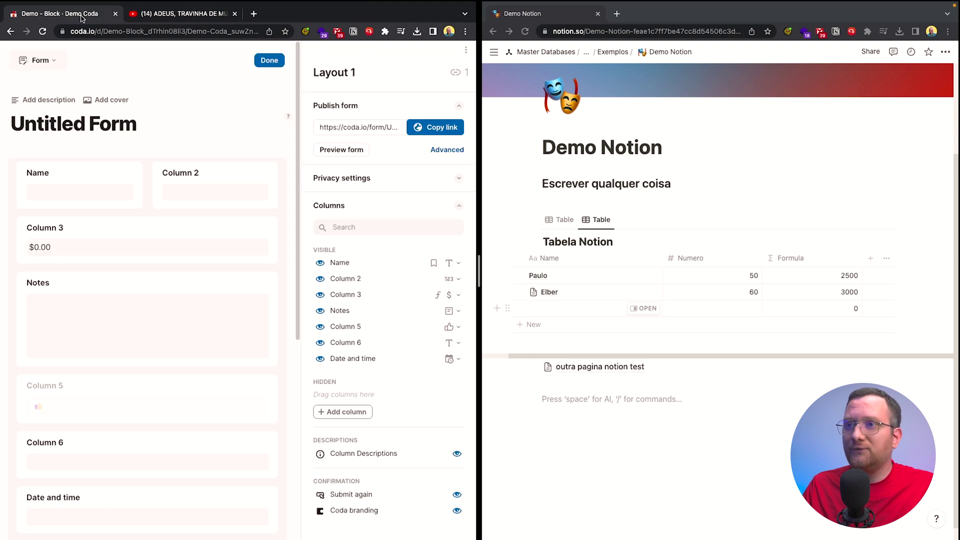
{"action": "left_click", "coordinate": [273, 62]}
{"action": "mouse_move", "coordinate": [260, 158]}
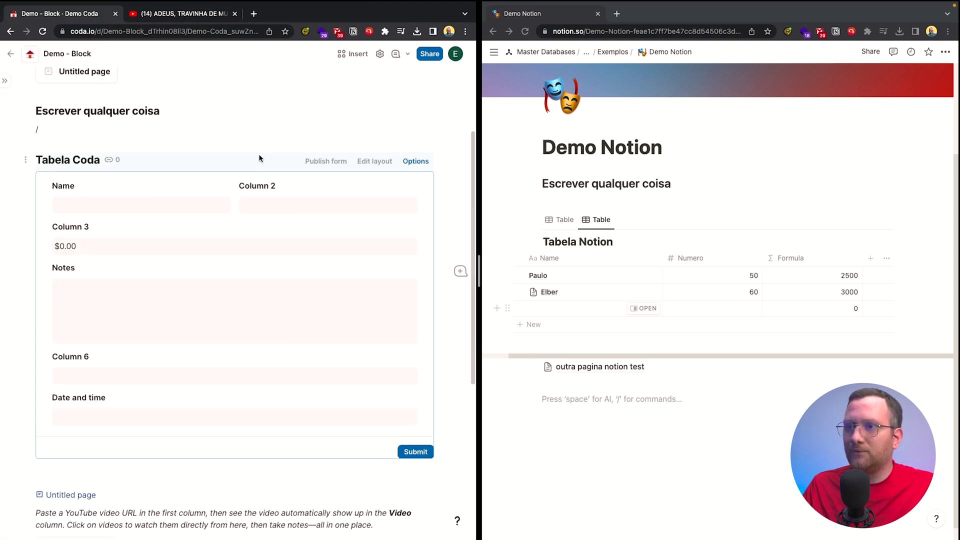
{"action": "left_click", "coordinate": [412, 163]}
{"action": "left_click", "coordinate": [322, 126]}
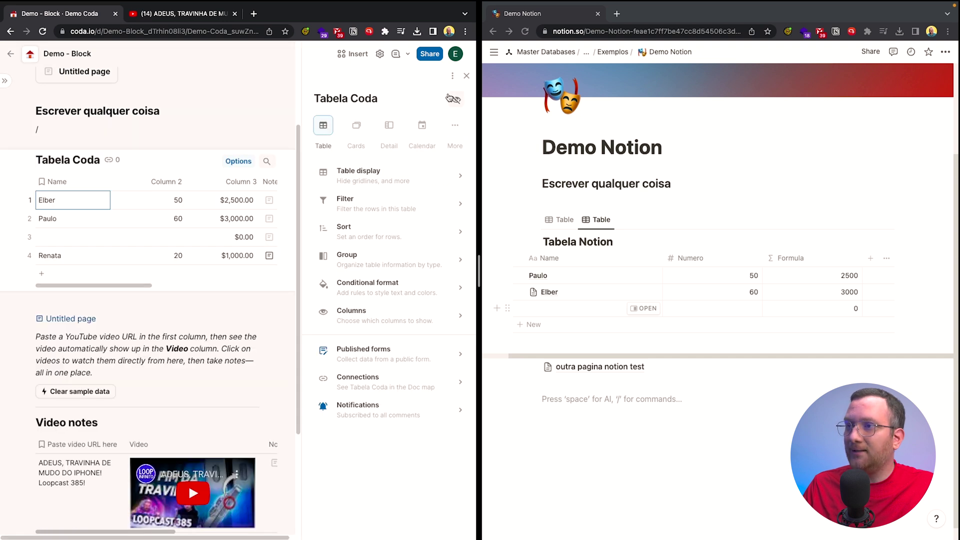
{"action": "left_click", "coordinate": [466, 76]}
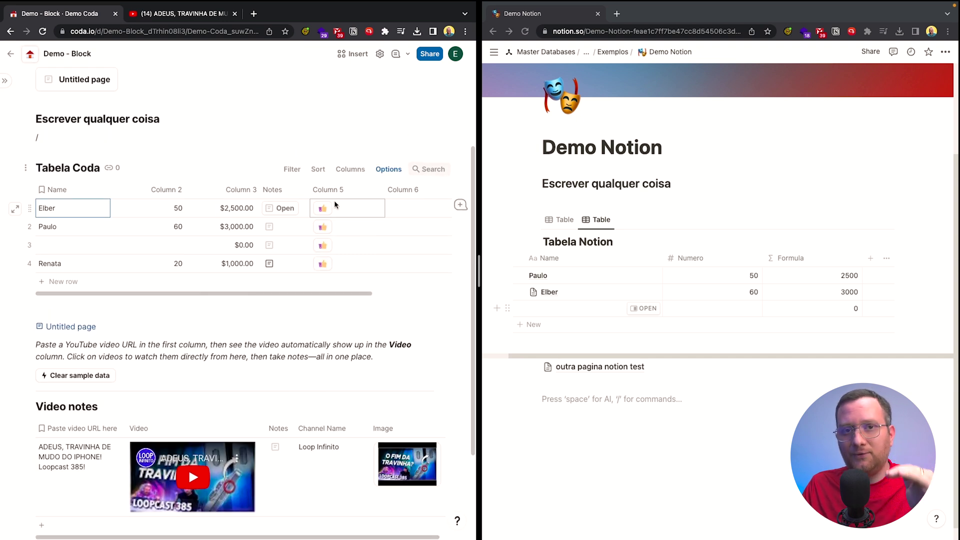
- Open the note of the row submitted through the form in Tabela Coda, check its contents and close it
{"action": "left_click", "coordinate": [348, 264]}
{"action": "left_click", "coordinate": [282, 264]}
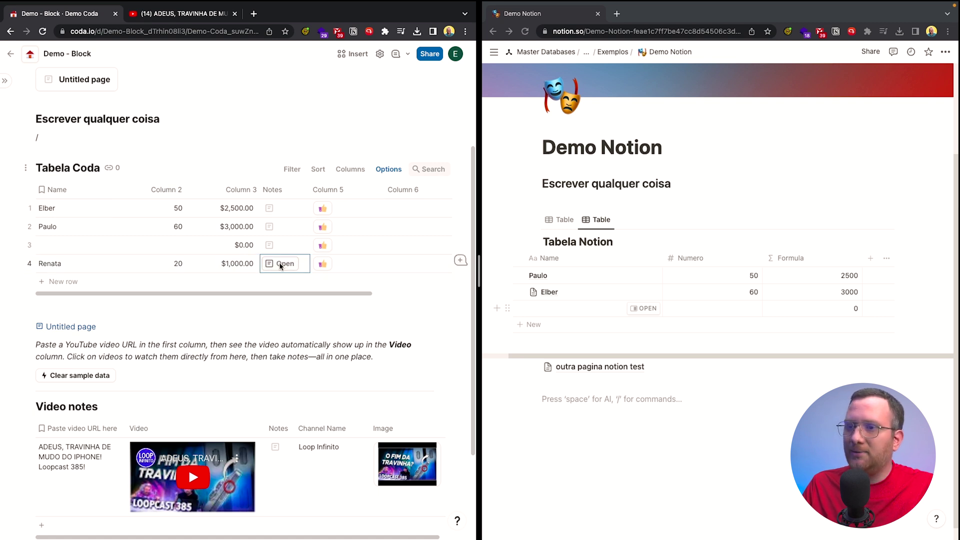
{"action": "left_click", "coordinate": [71, 228]}
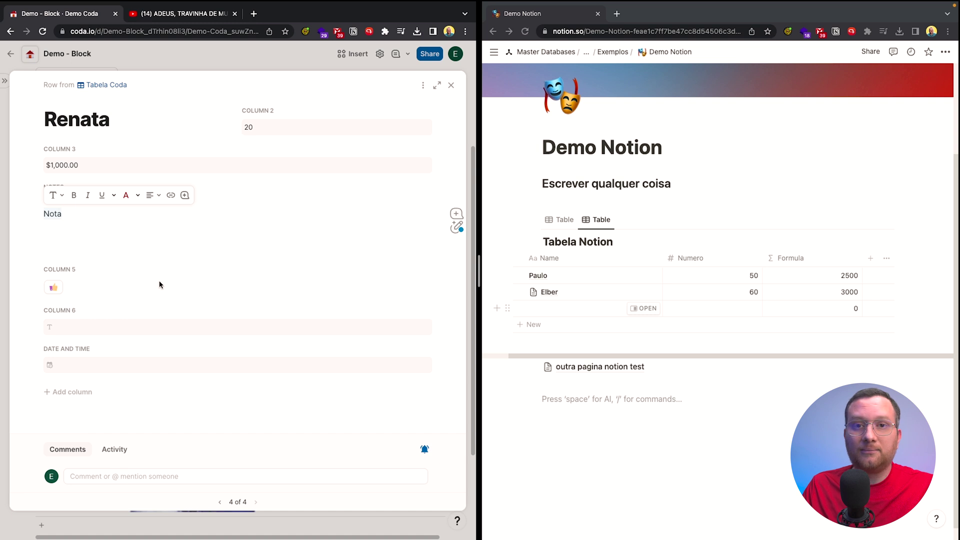
{"action": "left_click", "coordinate": [452, 86]}
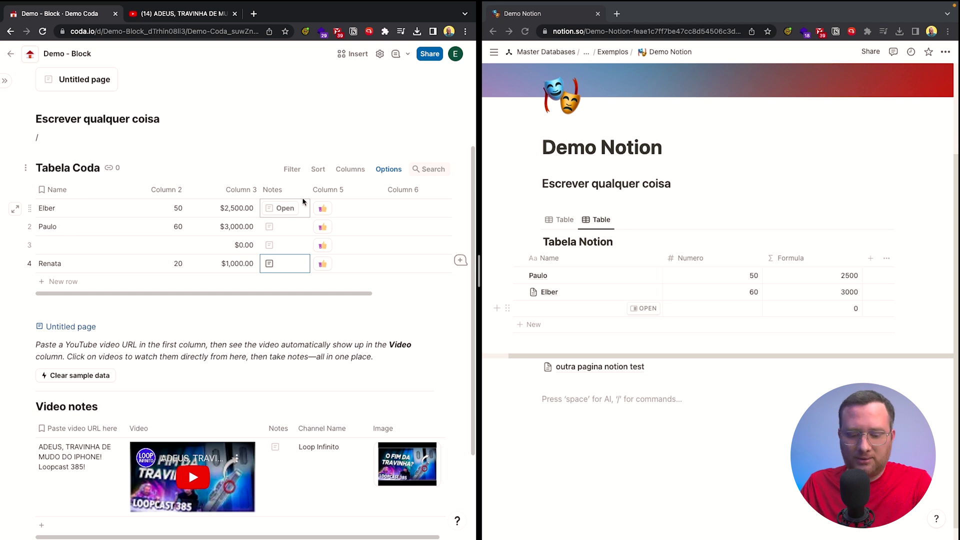
- Switch to the Miro board and shrink the white cover to uncover the FORMULÁRIOS row of the comparison table
{"action": "key", "text": "ctrl+Up"}
{"action": "left_click", "coordinate": [390, 220]}
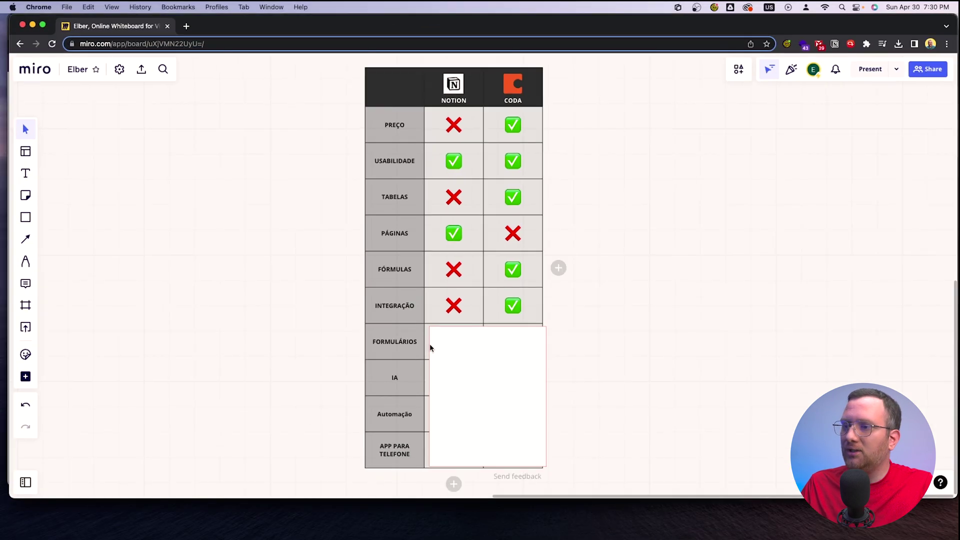
{"action": "left_click", "coordinate": [500, 365]}
{"action": "left_click_drag", "start_coordinate": [545, 328], "coordinate": [545, 362]}
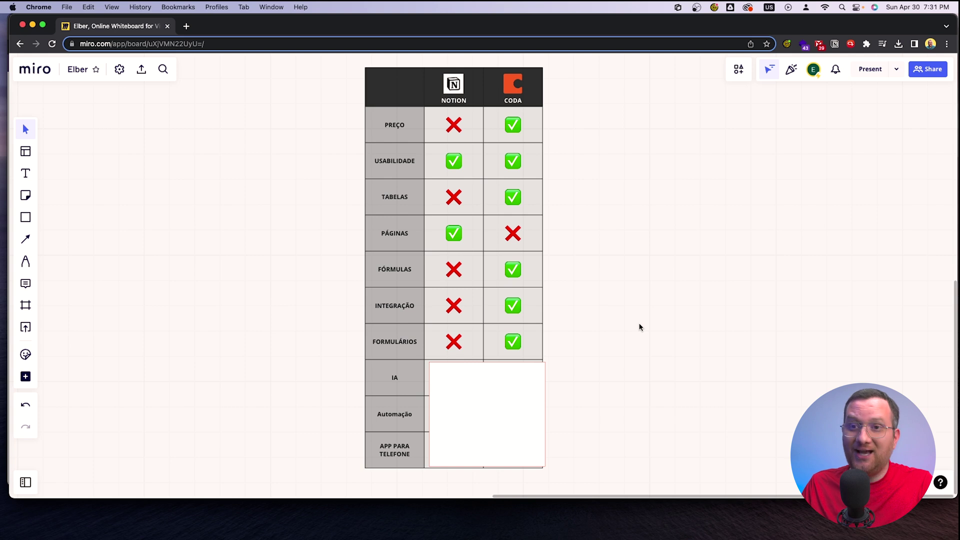
- Switch back to the demo pages and start an AI prompt on the empty line at the end of Demo Notion
{"action": "key", "text": "ctrl+Up"}
{"action": "left_click", "coordinate": [665, 185]}
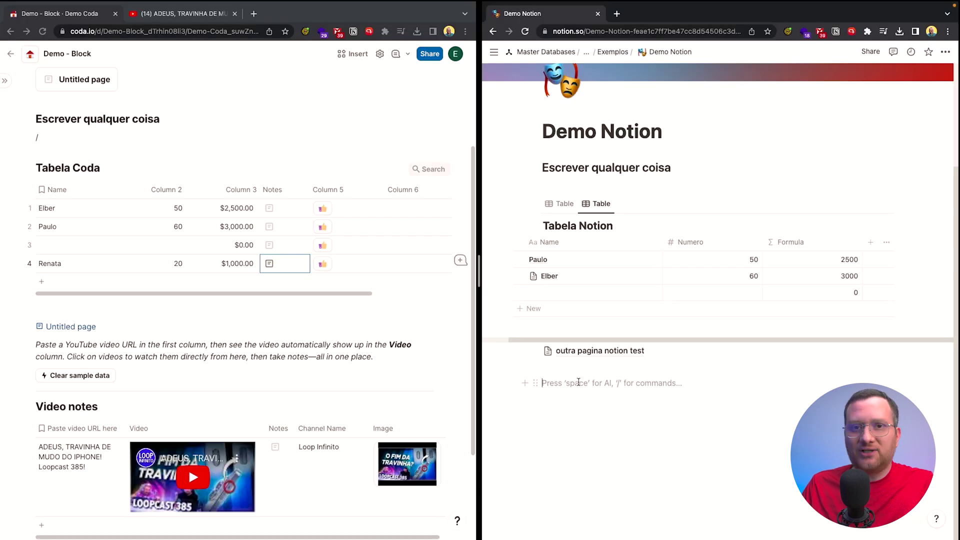
{"action": "key", "text": "space"}
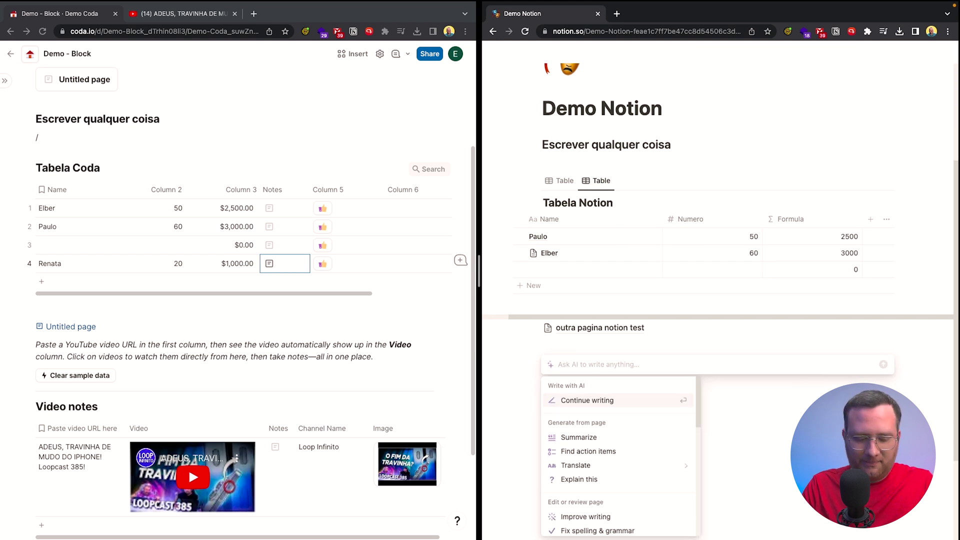
- Have Notion AI generate text from the prompt "Escreva um post sobre automacao" and keep the result on the page
{"action": "type", "text": "Escvrea"}
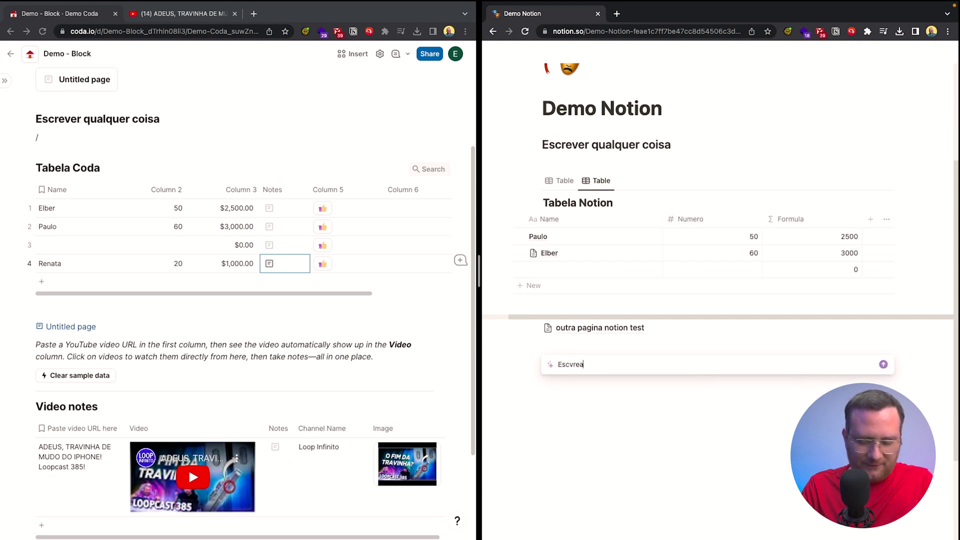
{"action": "key", "text": "BackSpace"}
{"action": "key", "text": "BackSpace"}
{"action": "key", "text": "BackSpace"}
{"action": "key", "text": "BackSpace"}
{"action": "key", "text": "BackSpace"}
{"action": "key", "text": "BackSpace"}
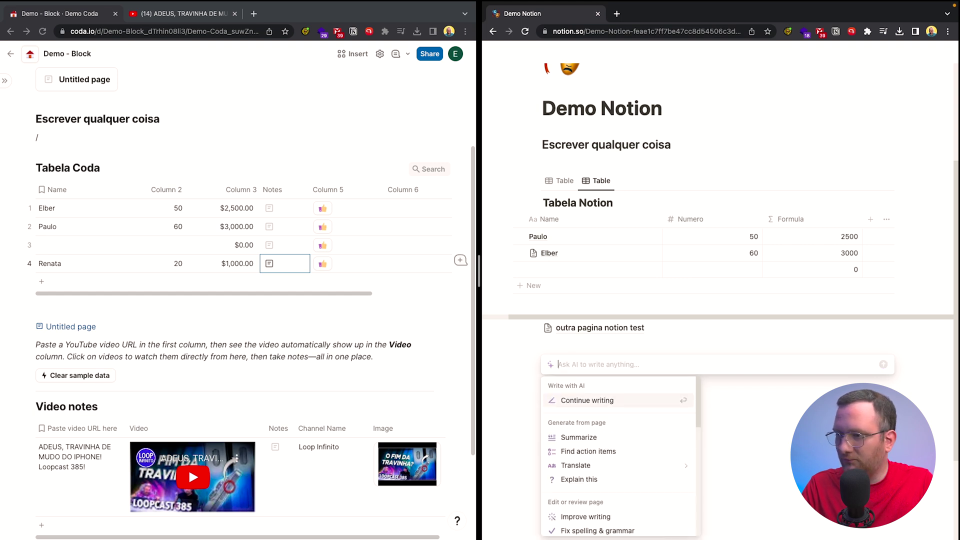
{"action": "type", "text": "Escreva "}
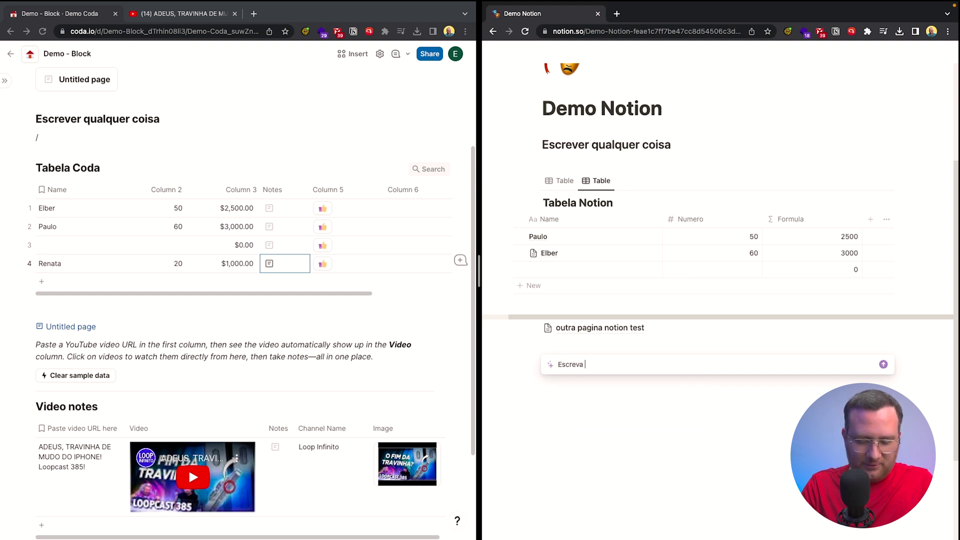
{"action": "type", "text": "um post sob"}
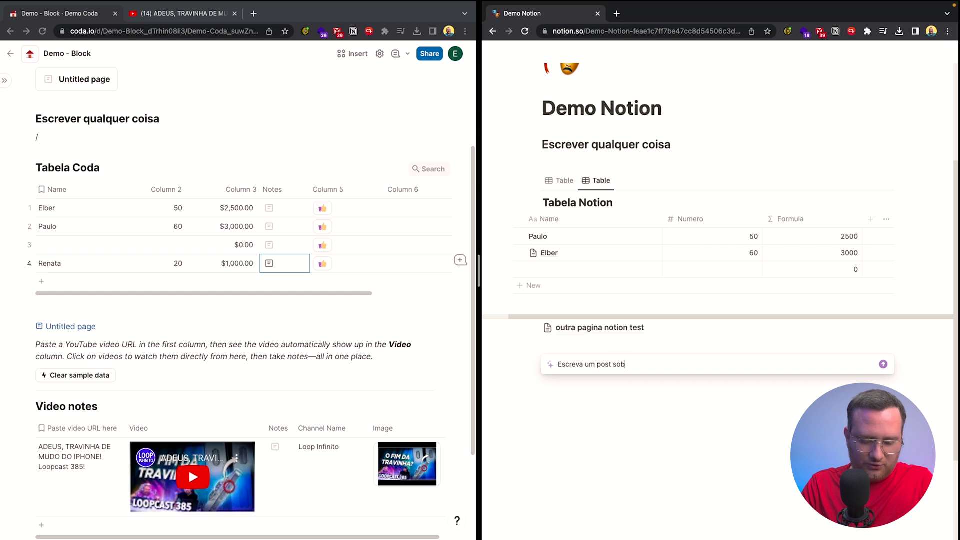
{"action": "type", "text": "re automa"}
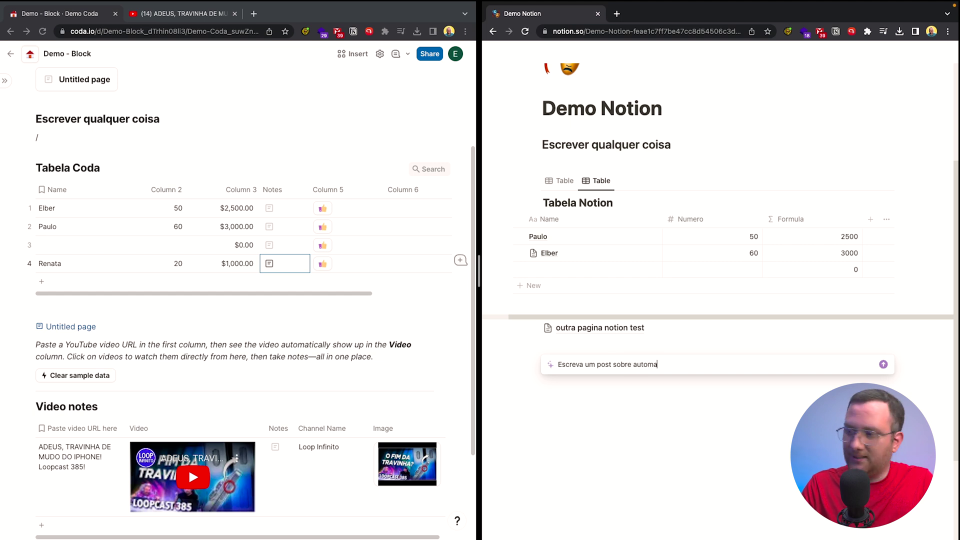
{"action": "type", "text": "cao"}
{"action": "key", "text": "Return"}
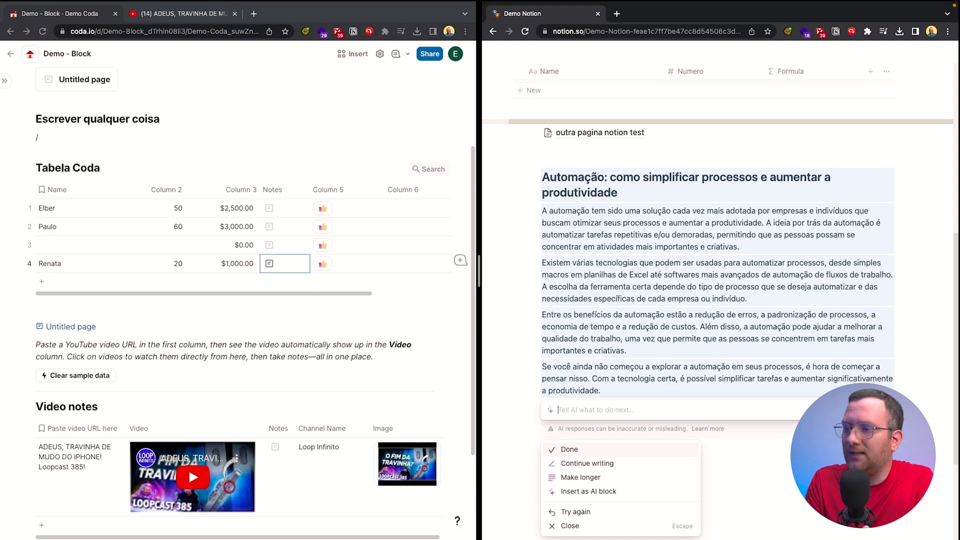
{"action": "key", "text": "Return"}
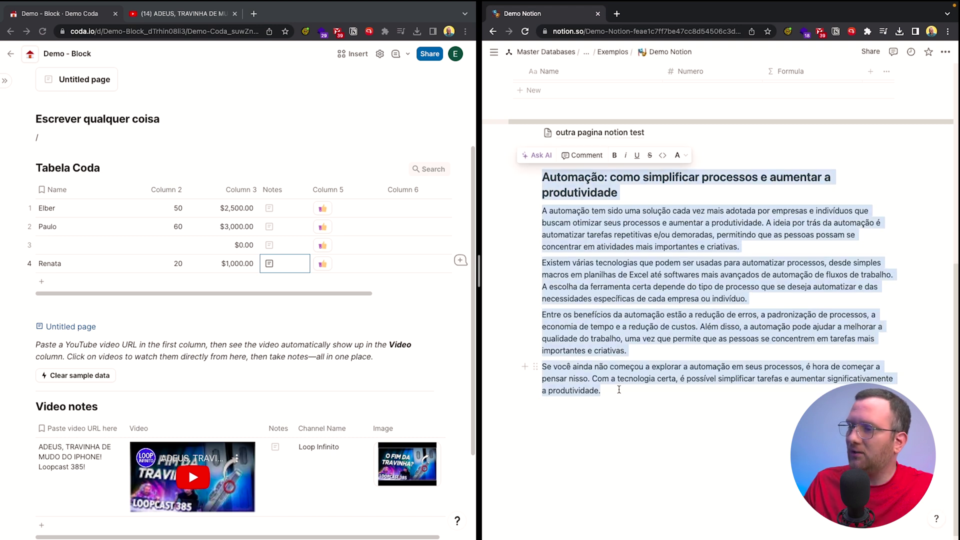
- Look through the AI editing and drafting options for the generated post's last paragraph, then dismiss them
{"action": "left_click_drag", "start_coordinate": [601, 390], "coordinate": [542, 369]}
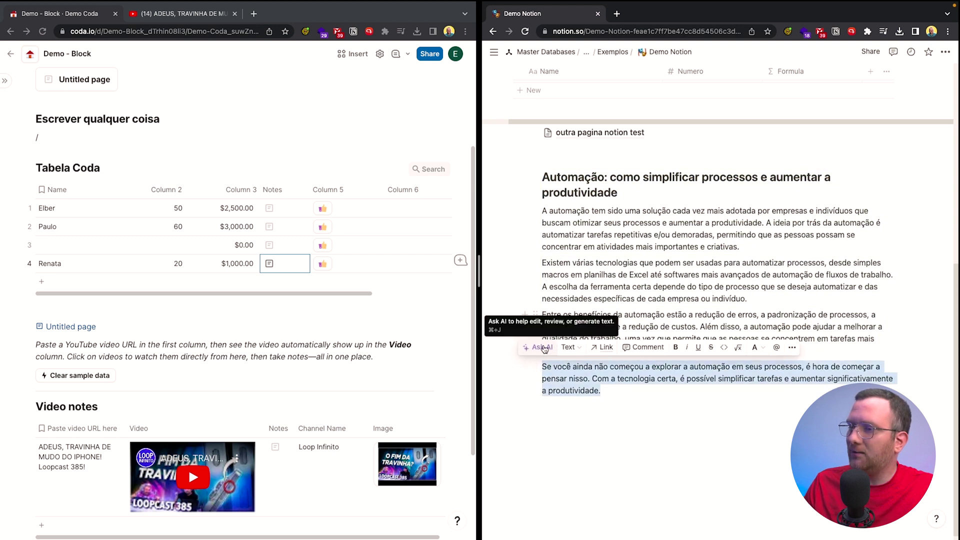
{"action": "left_click", "coordinate": [562, 350]}
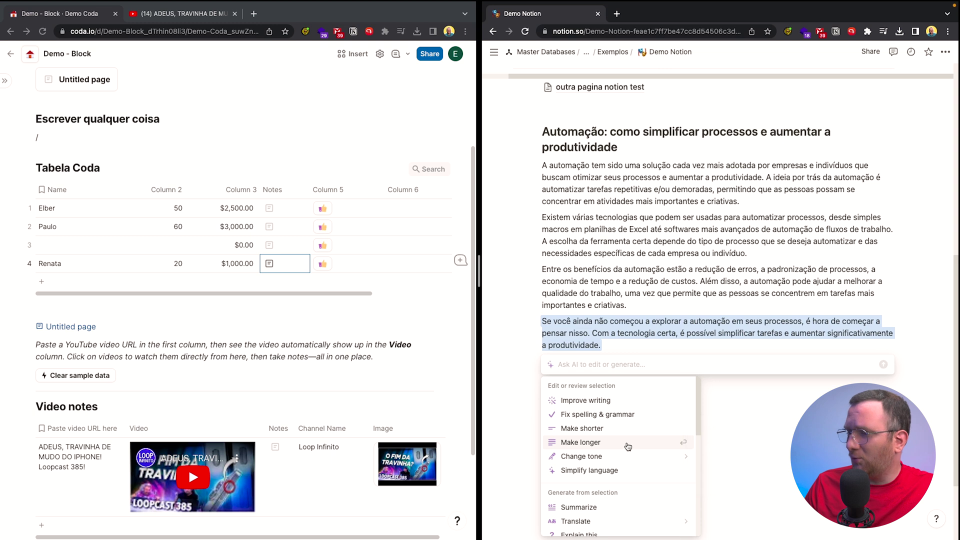
{"action": "scroll", "coordinate": [629, 450], "scroll_direction": "down", "scroll_amount": 5}
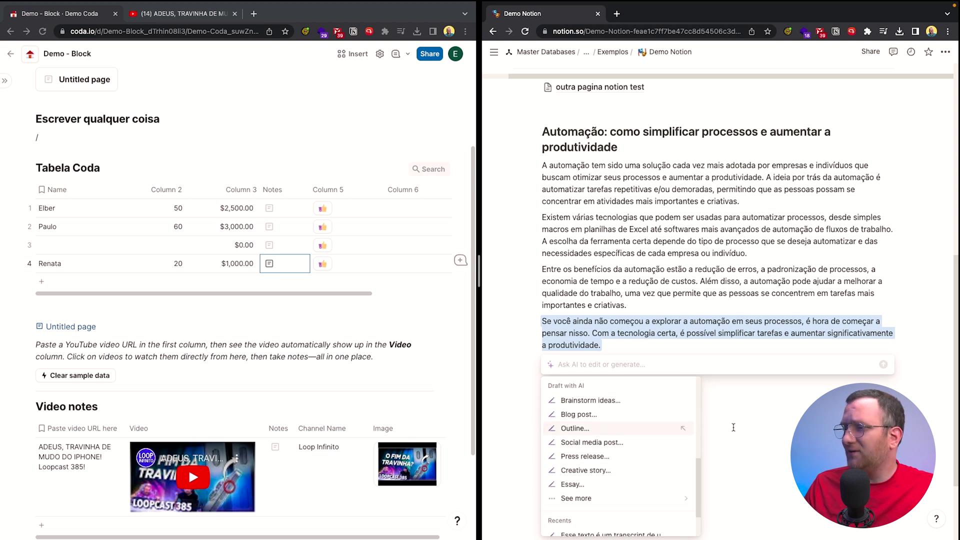
{"action": "key", "text": "Escape"}
{"action": "left_click", "coordinate": [638, 391]}
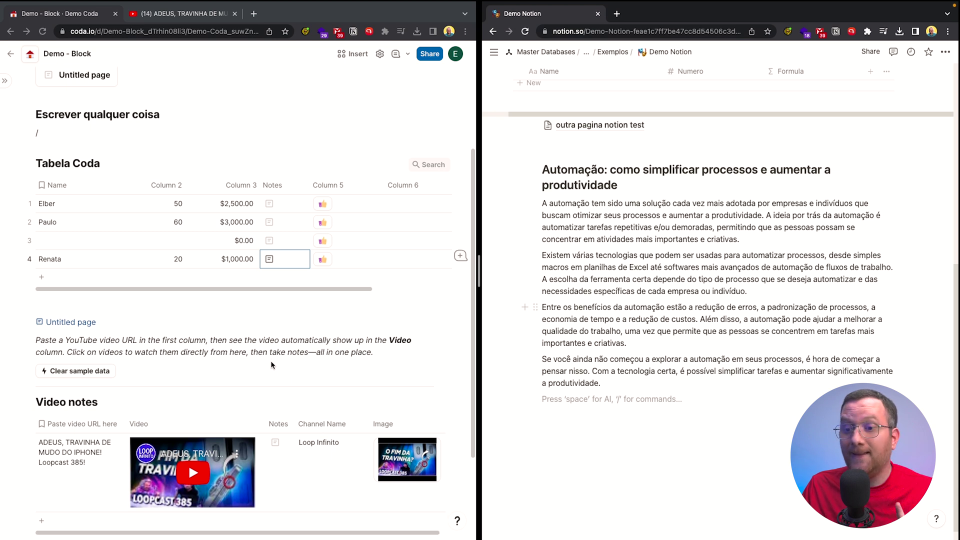
- In the Coda page, place the insertion point below the Video notes table, search the Packs for "open" and open the OpenAI pack
{"action": "scroll", "coordinate": [210, 400], "scroll_direction": "down", "scroll_amount": 3}
{"action": "left_click", "coordinate": [124, 432]}
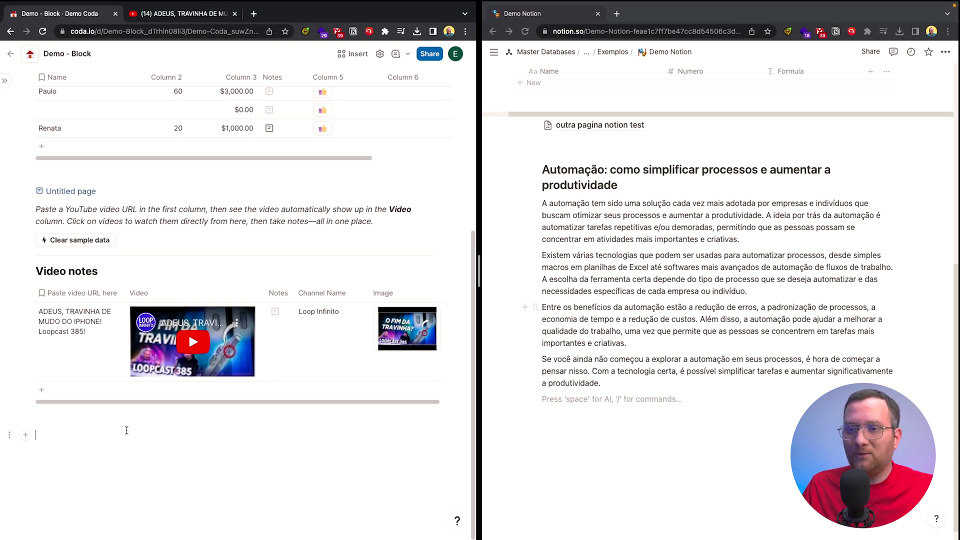
{"action": "left_click", "coordinate": [353, 54]}
{"action": "left_click", "coordinate": [403, 272]}
{"action": "left_click", "coordinate": [361, 148]}
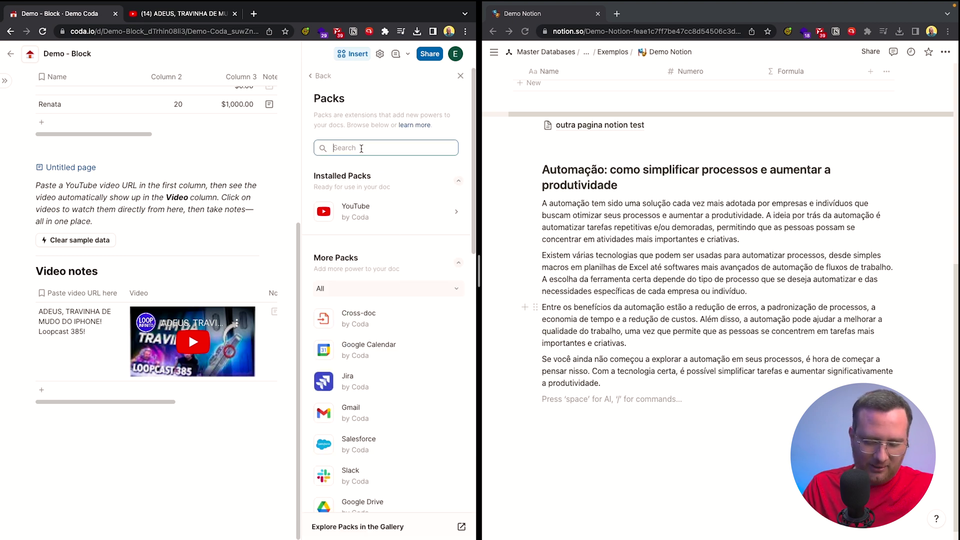
{"action": "type", "text": "open"}
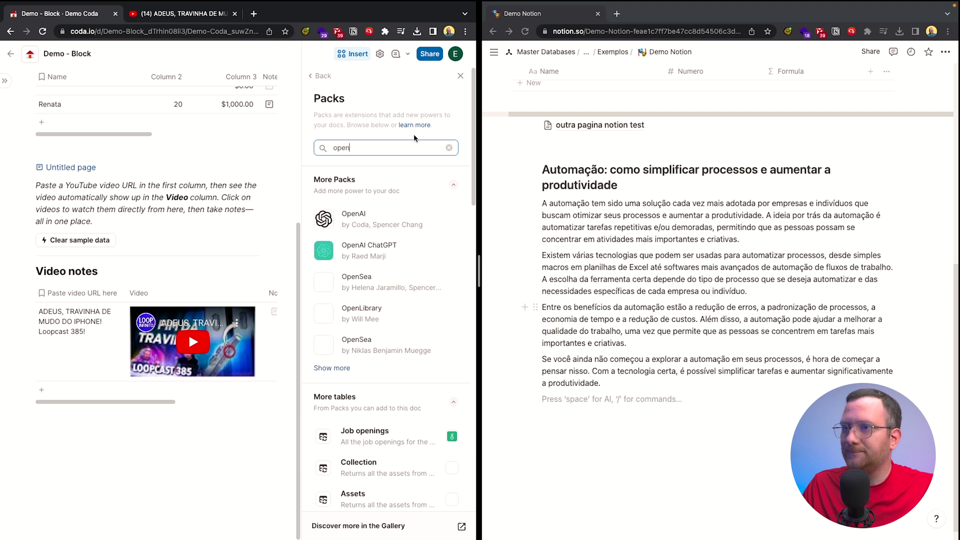
{"action": "left_click", "coordinate": [339, 220]}
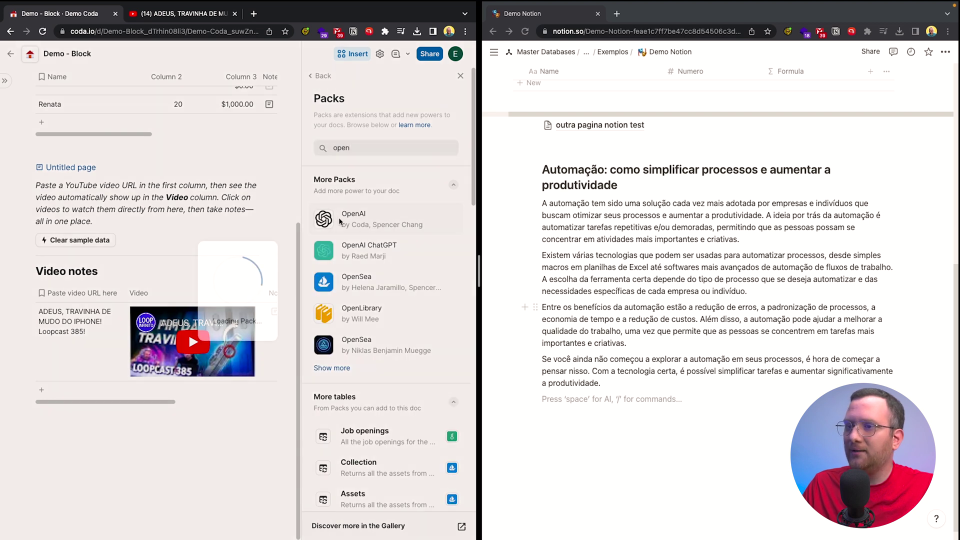
- Look through the formulas and buttons the OpenAI pack offers, then close it and the Packs list
{"action": "scroll", "coordinate": [317, 218], "scroll_direction": "down", "scroll_amount": 5}
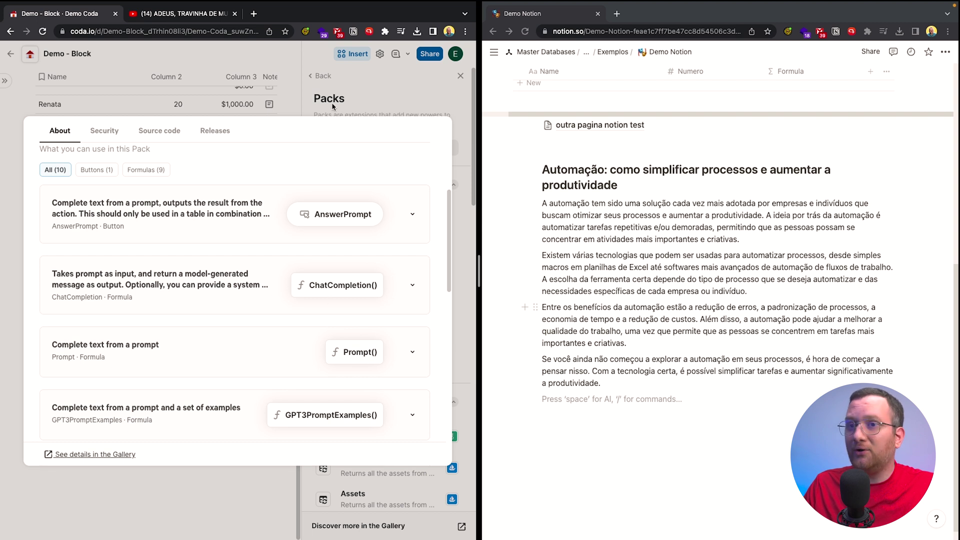
{"action": "left_click", "coordinate": [355, 104]}
{"action": "left_click", "coordinate": [456, 80]}
{"action": "scroll", "coordinate": [200, 250], "scroll_direction": "up", "scroll_amount": 7}
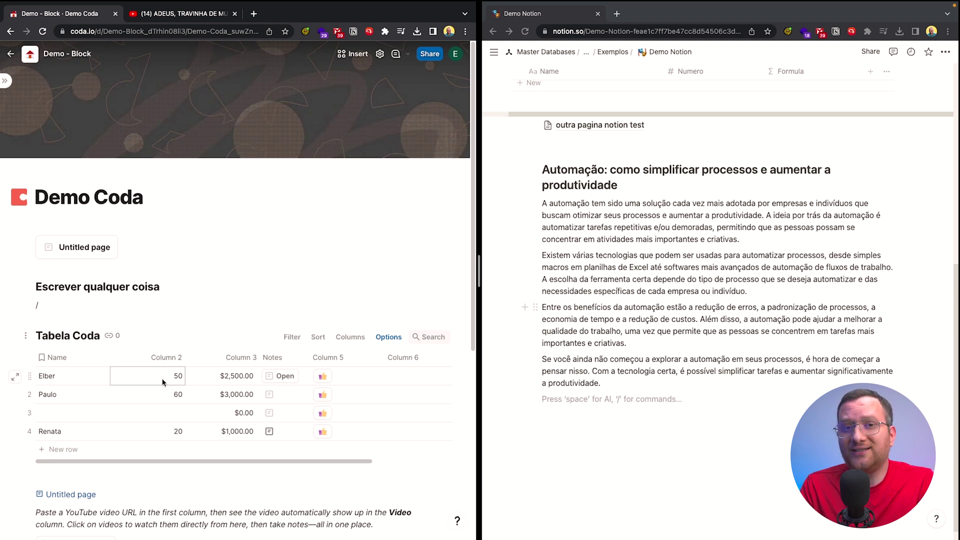
- Switch to the Miro board and shrink the white cover rectangle to uncover the IA row of the comparison table
{"action": "key", "text": "ctrl+Up"}
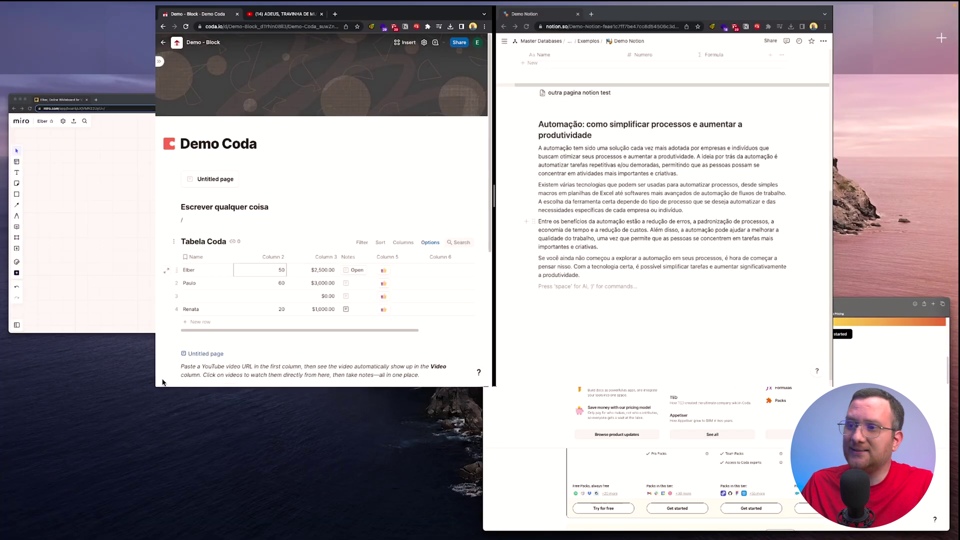
{"action": "left_click", "coordinate": [354, 285]}
{"action": "left_click", "coordinate": [538, 374]}
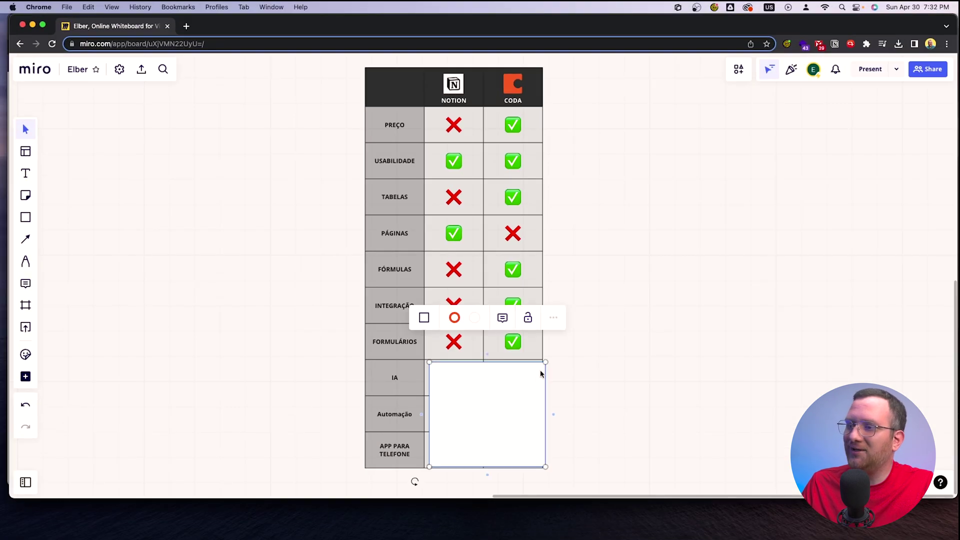
{"action": "left_click_drag", "start_coordinate": [545, 362], "coordinate": [538, 399]}
{"action": "left_click", "coordinate": [624, 386]}
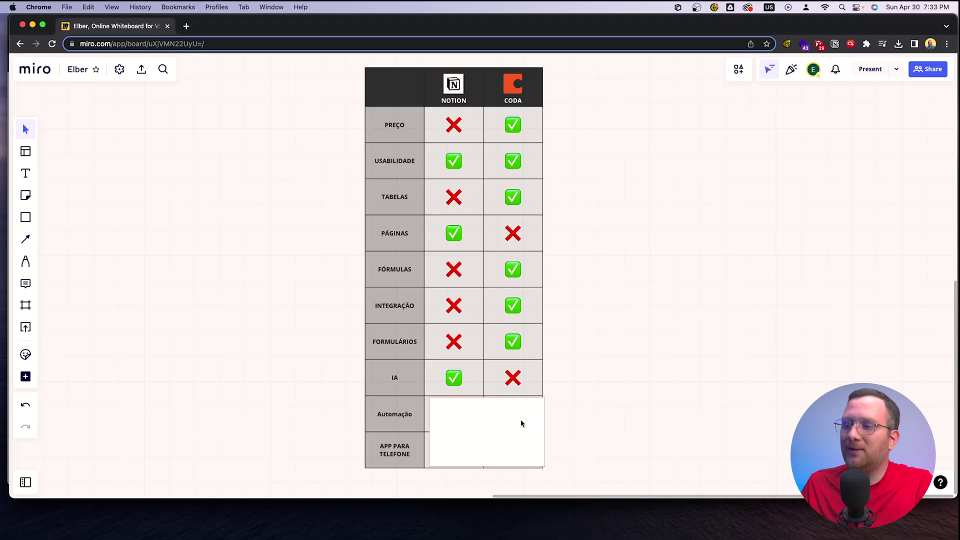
{"action": "left_click", "coordinate": [521, 419]}
{"action": "left_click", "coordinate": [679, 356]}
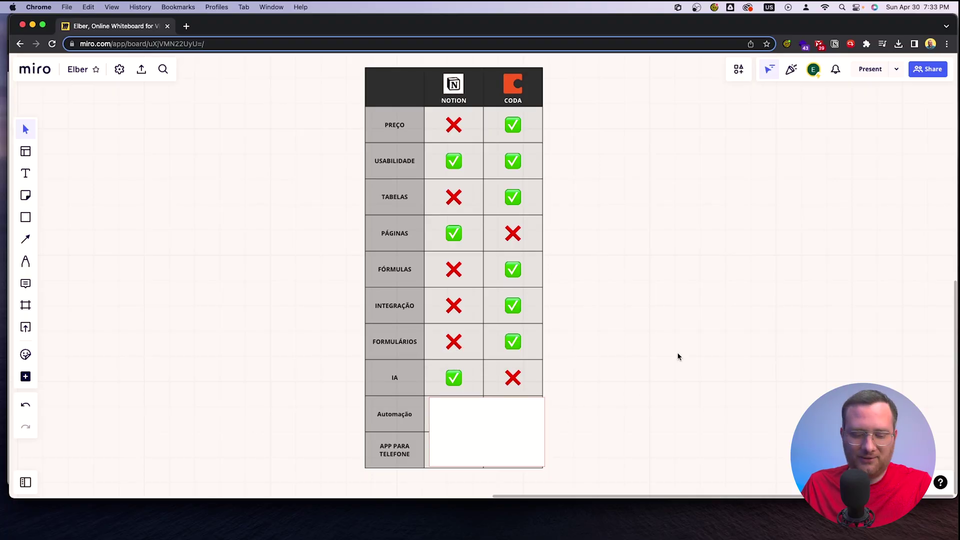
- Return to the demo pages and insert a button block below the generated post in Demo Notion, dismissing the step suggestions
{"action": "key", "text": "ctrl+Up"}
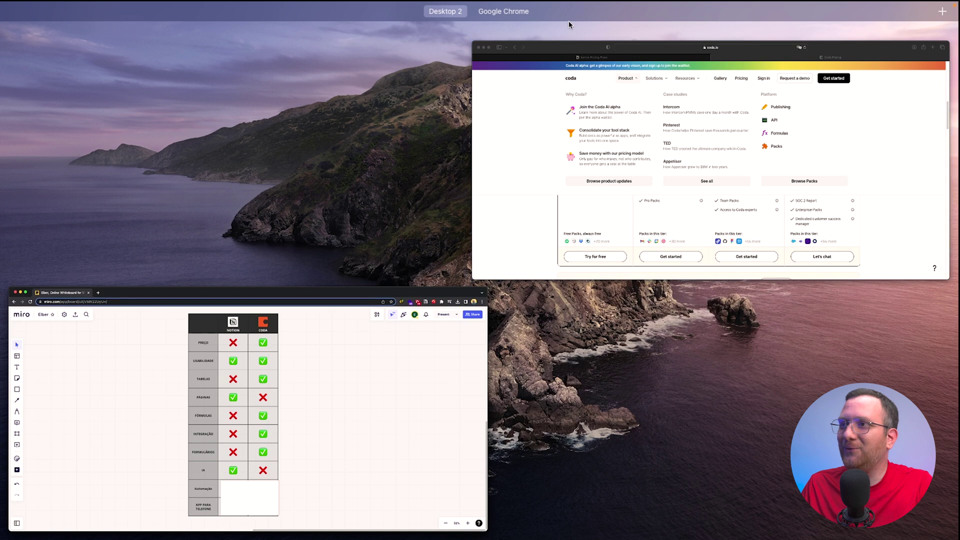
{"action": "left_click", "coordinate": [520, 43]}
{"action": "left_click", "coordinate": [595, 404]}
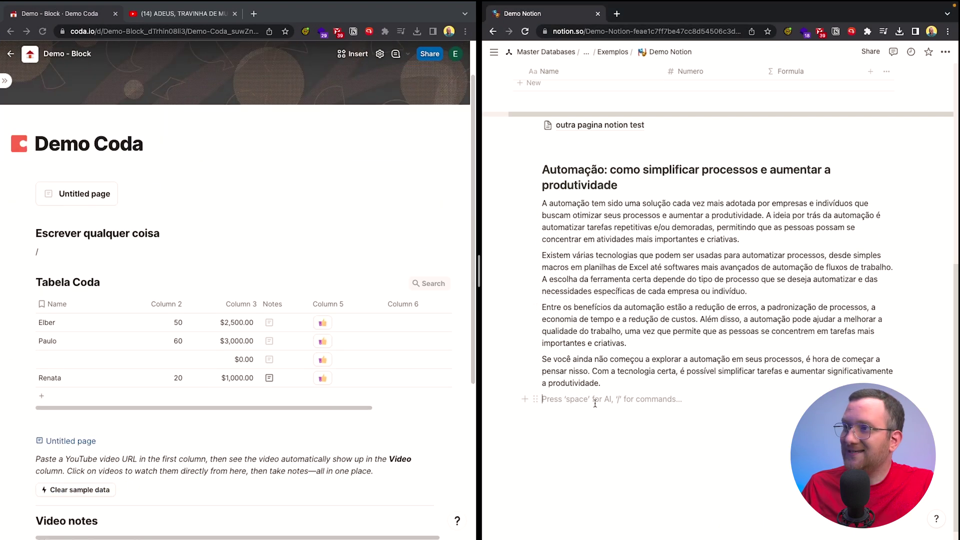
{"action": "key", "text": "Return"}
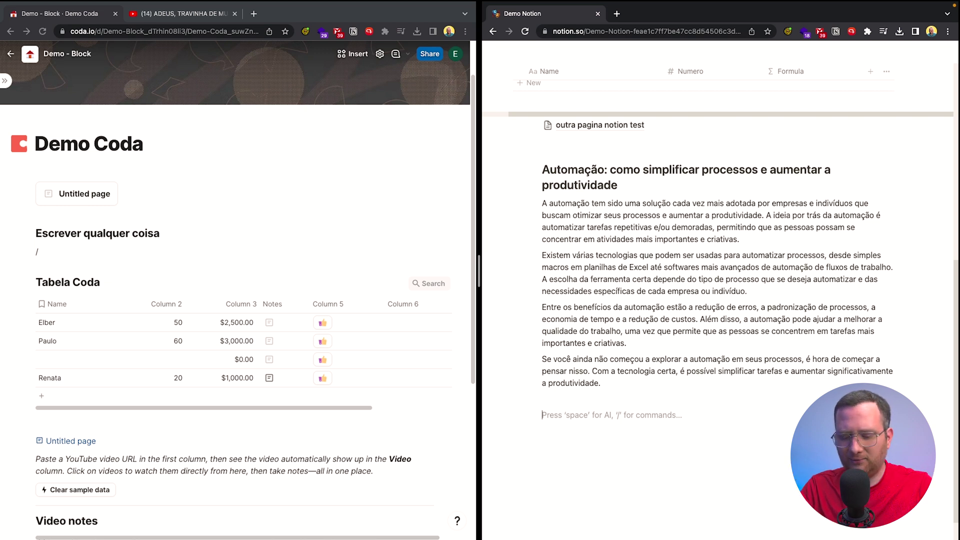
{"action": "type", "text": "/bu"}
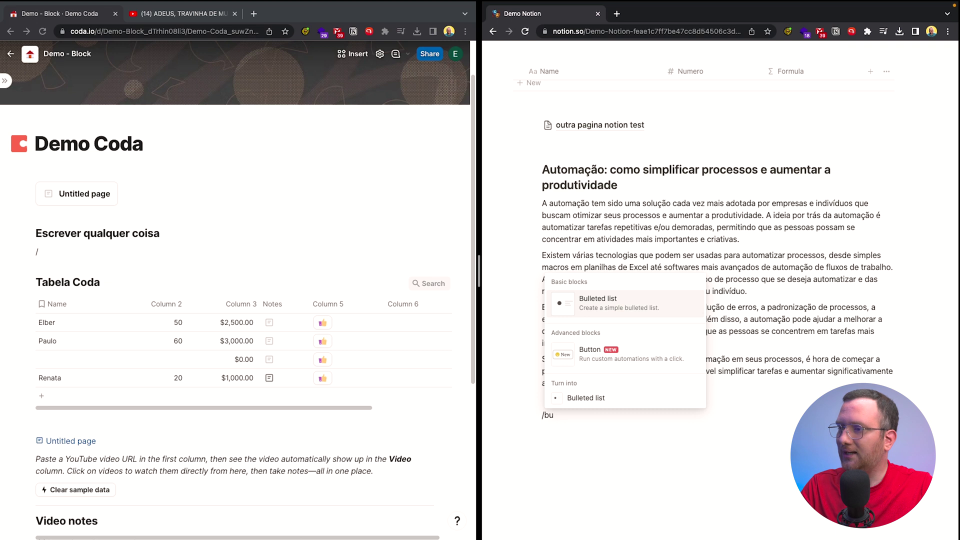
{"action": "key", "text": "BackSpace"}
{"action": "type", "text": "ut"}
{"action": "key", "text": "Return"}
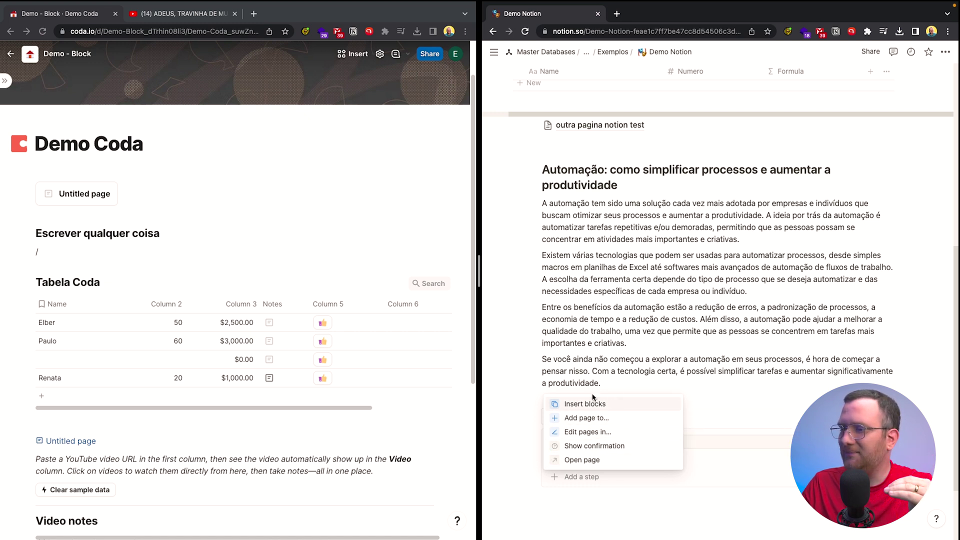
{"action": "key", "text": "Escape"}
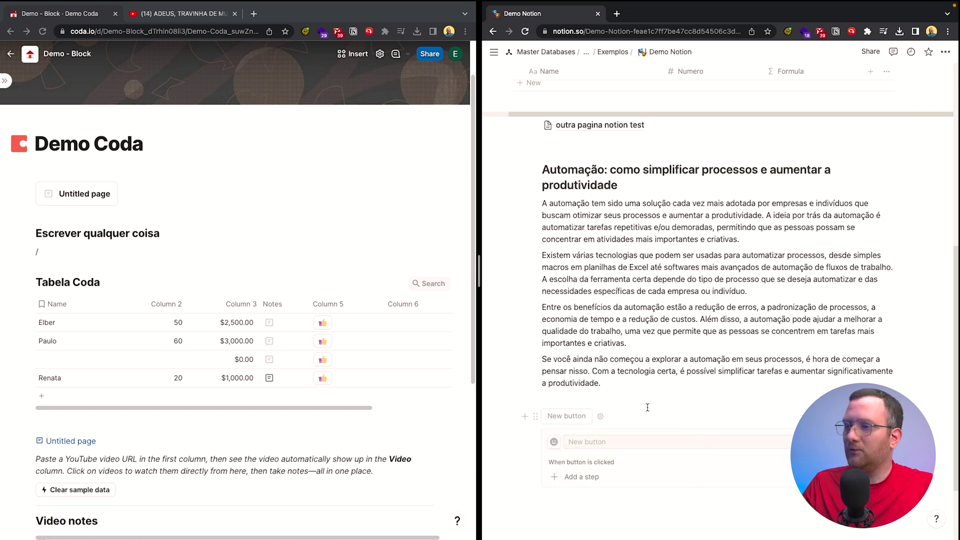
{"action": "scroll", "coordinate": [640, 333], "scroll_direction": "up", "scroll_amount": 3}
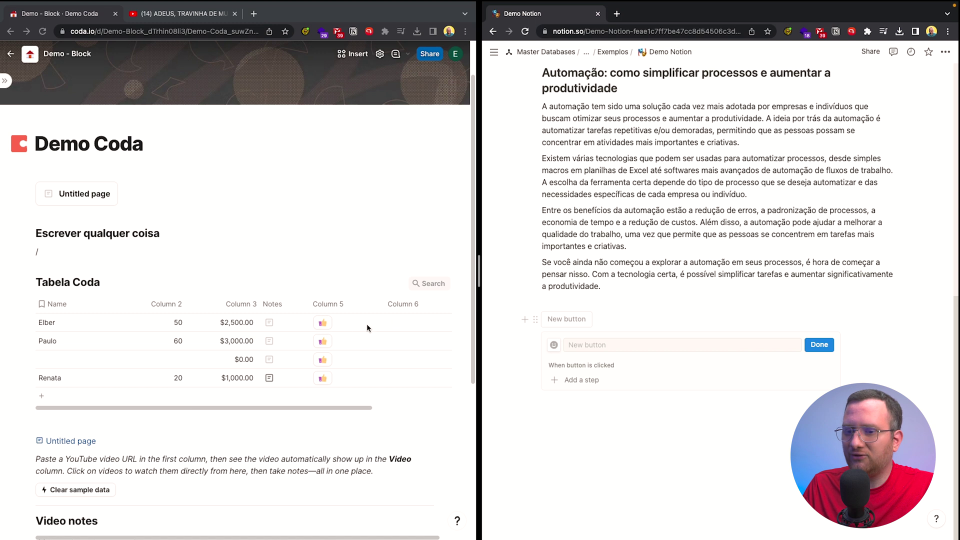
- Add an automation rule in the Coda doc's settings and look through its trigger and action choices without selecting any
{"action": "scroll", "coordinate": [381, 325], "scroll_direction": "down", "scroll_amount": 5}
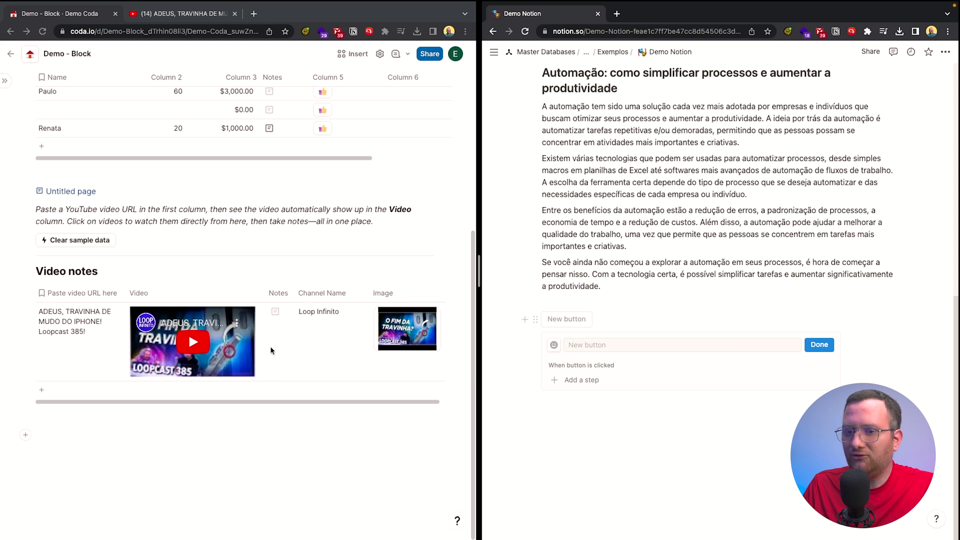
{"action": "left_click", "coordinate": [381, 55]}
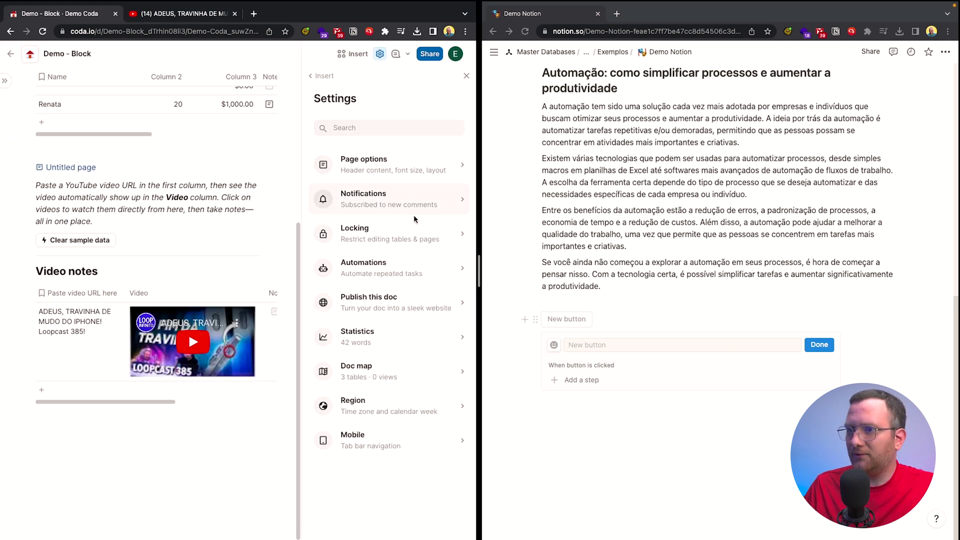
{"action": "left_click", "coordinate": [415, 268]}
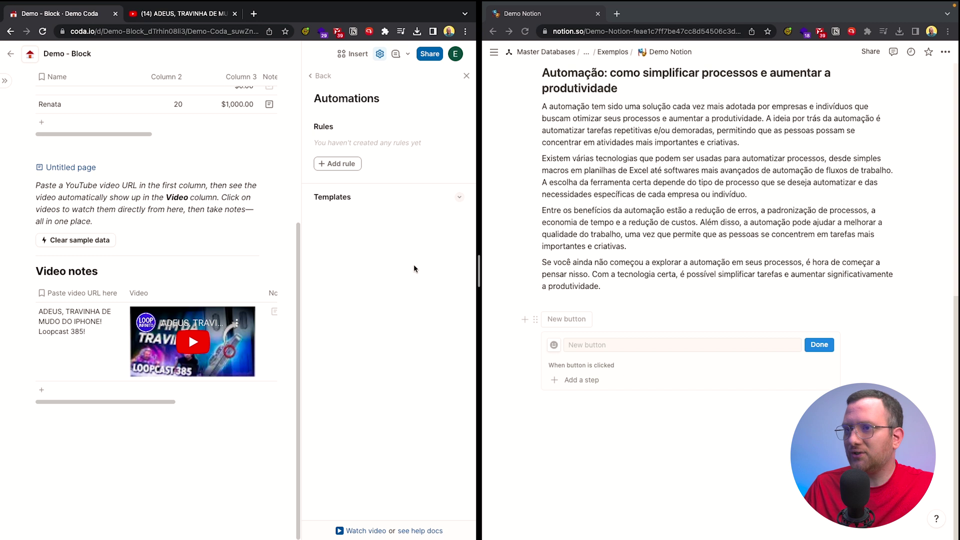
{"action": "left_click", "coordinate": [336, 166]}
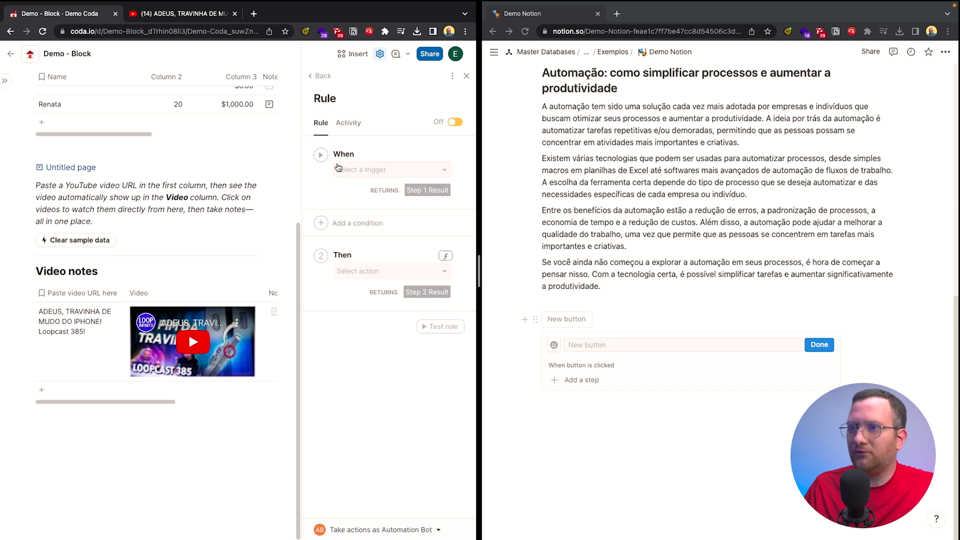
{"action": "left_click", "coordinate": [435, 170]}
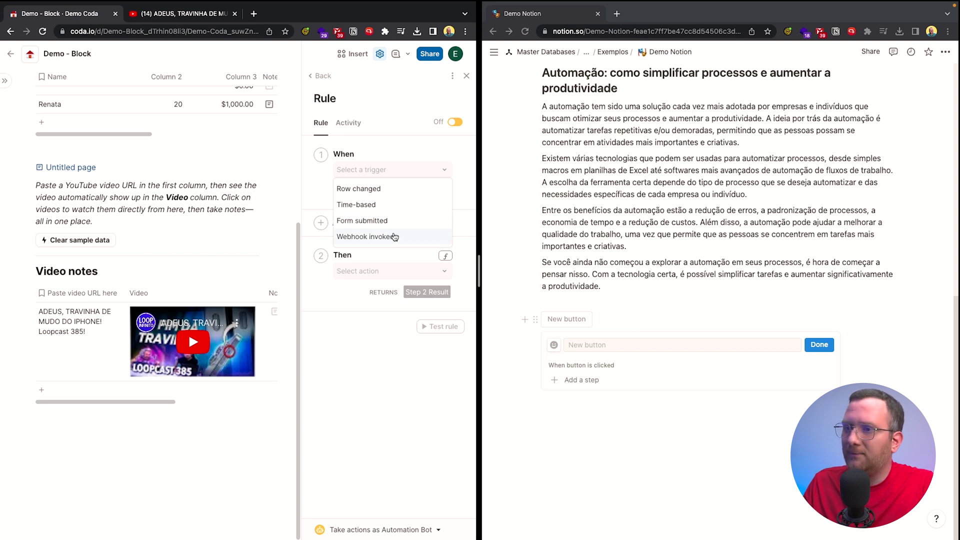
{"action": "left_click", "coordinate": [443, 173]}
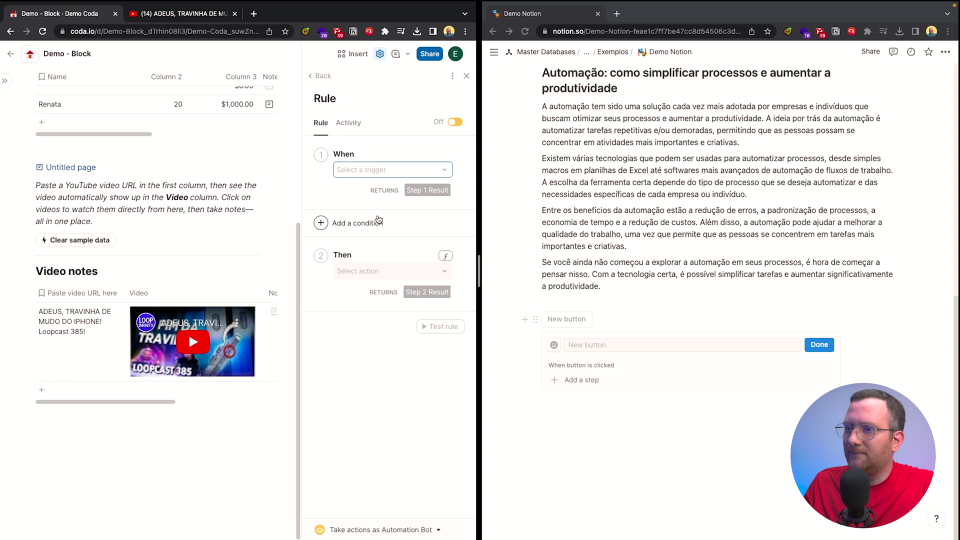
{"action": "left_click", "coordinate": [384, 271]}
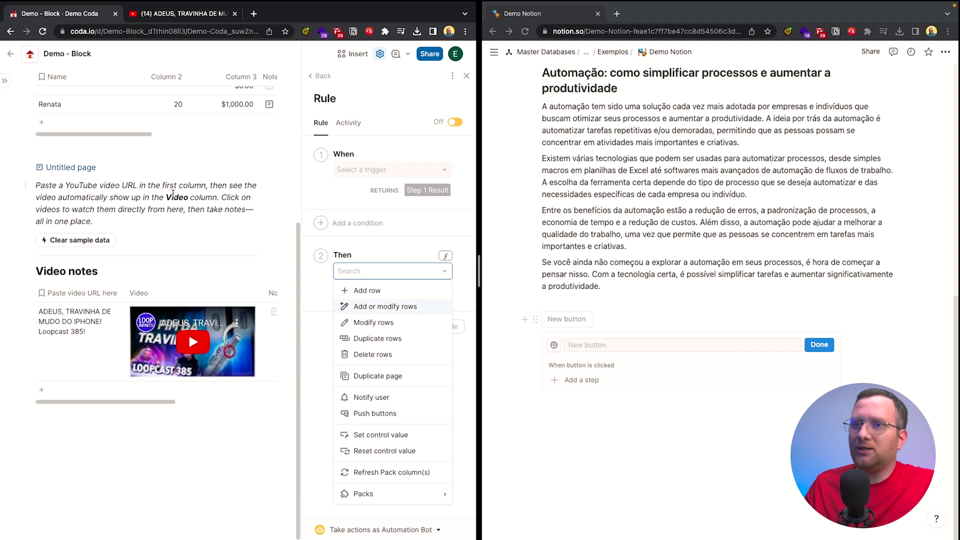
{"action": "left_click", "coordinate": [236, 223]}
- Add a Button column at the end of Tabela Coda
{"action": "scroll", "coordinate": [210, 210], "scroll_direction": "up", "scroll_amount": 3}
{"action": "scroll", "coordinate": [210, 251], "scroll_direction": "down", "scroll_amount": 3}
{"action": "scroll", "coordinate": [150, 300], "scroll_direction": "up", "scroll_amount": 4}
{"action": "left_click_drag", "start_coordinate": [138, 308], "coordinate": [270, 306]}
{"action": "left_click", "coordinate": [263, 200]}
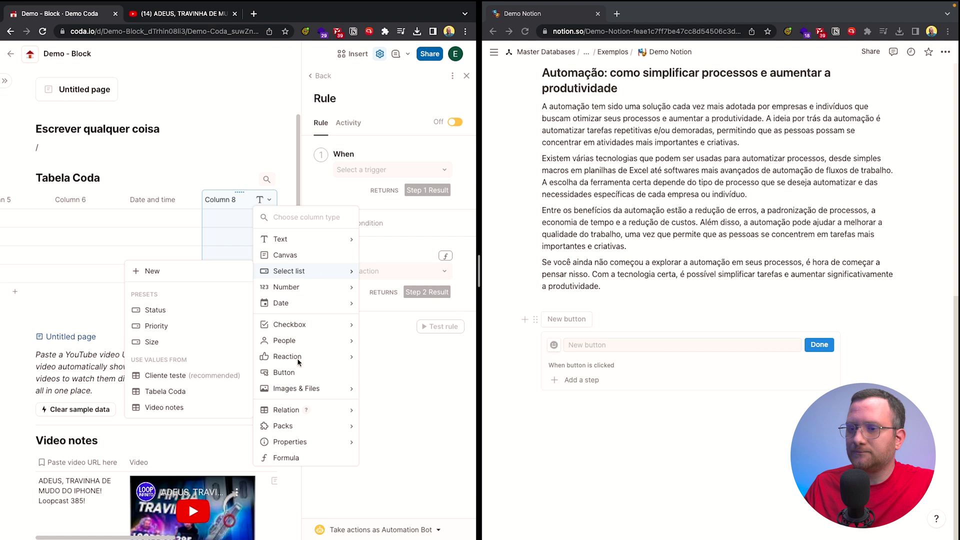
{"action": "left_click", "coordinate": [285, 373]}
- Label the new column's buttons "Enviar email", then close the automation rule and the column's settings
{"action": "left_click", "coordinate": [311, 266]}
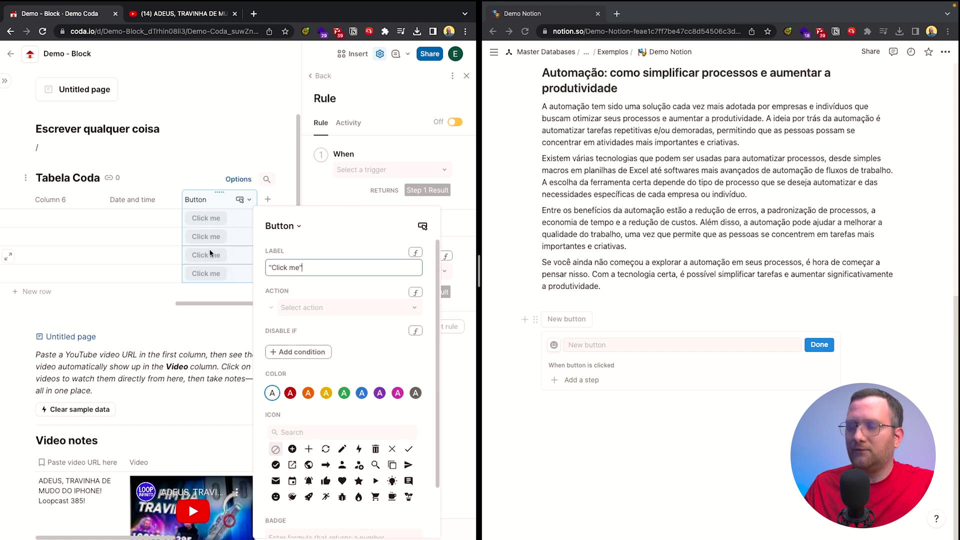
{"action": "key", "text": "super+a"}
{"action": "type", "text": "Envi"}
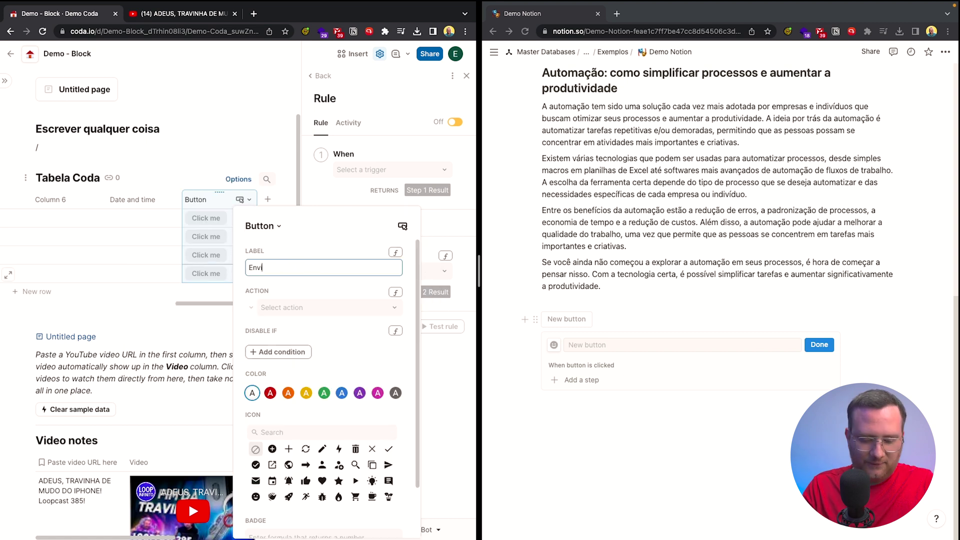
{"action": "type", "text": "ar email"}
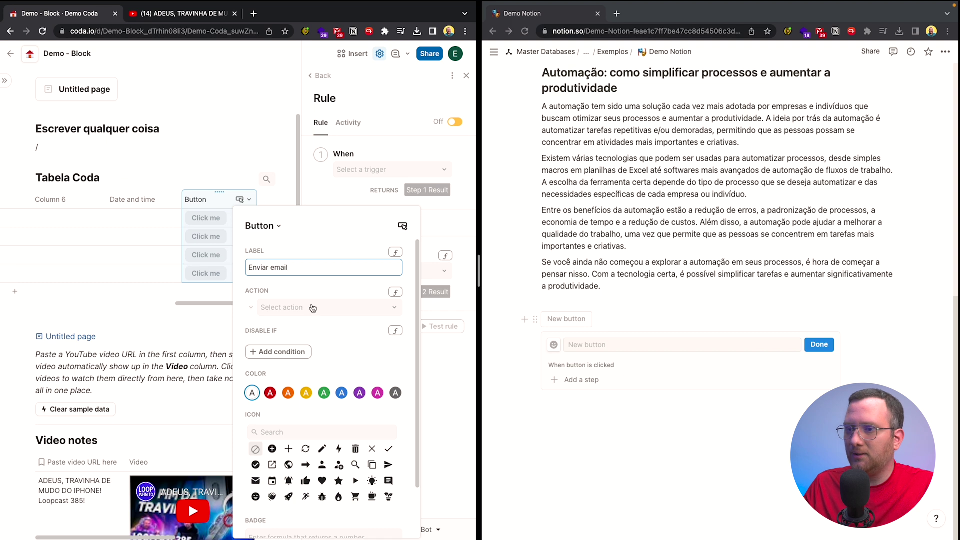
{"action": "left_click", "coordinate": [258, 335]}
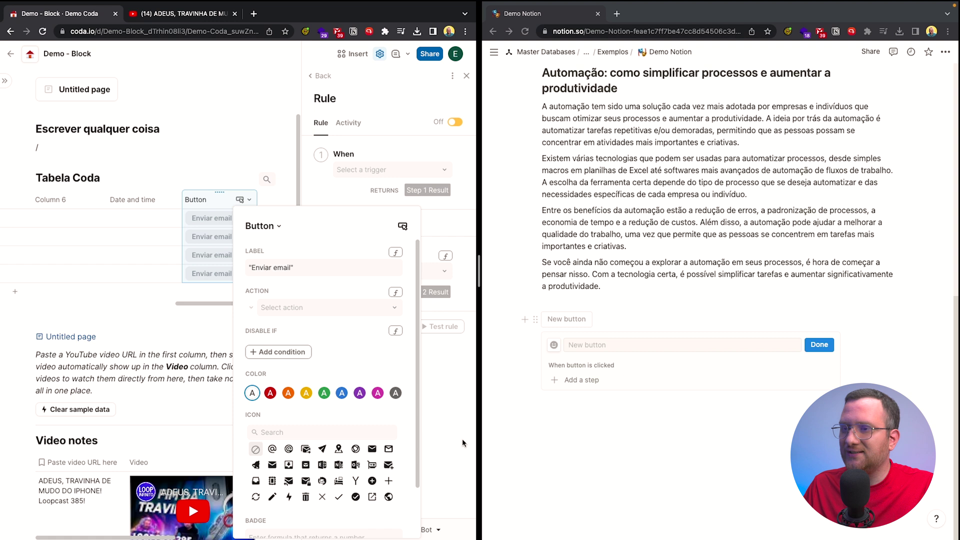
{"action": "left_click", "coordinate": [467, 76]}
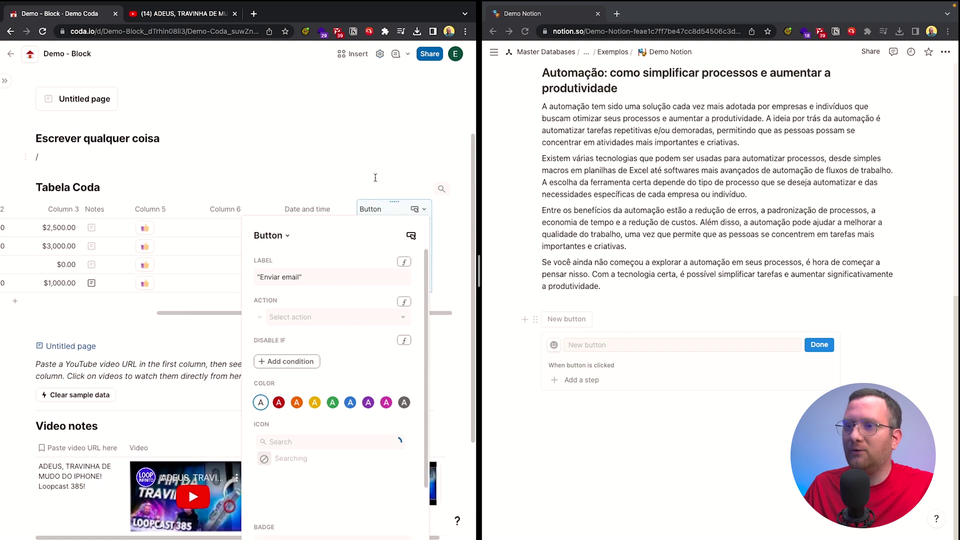
{"action": "left_click", "coordinate": [401, 219]}
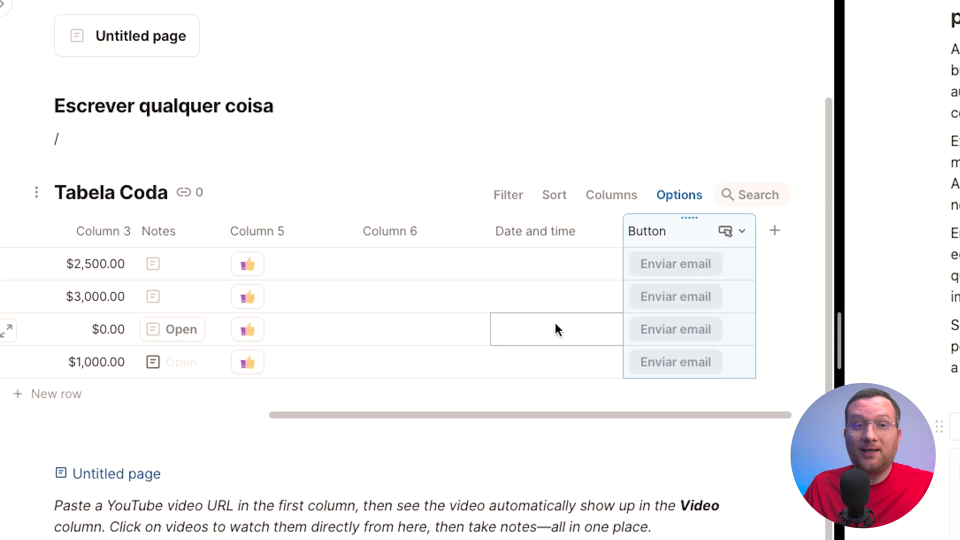
- Switch to the Miro board and shrink the white cover rectangle to uncover the Automação row
{"action": "left_click", "coordinate": [426, 300]}
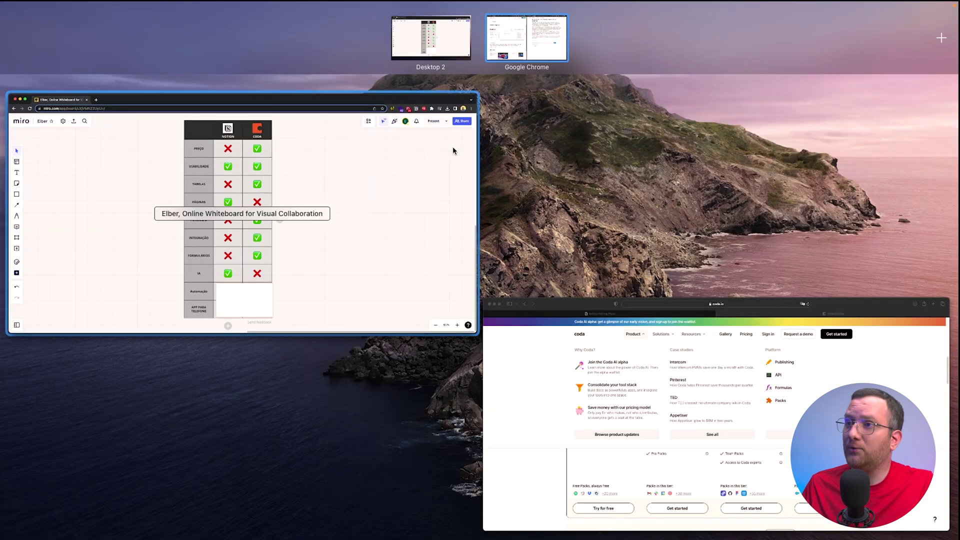
{"action": "left_click", "coordinate": [453, 151]}
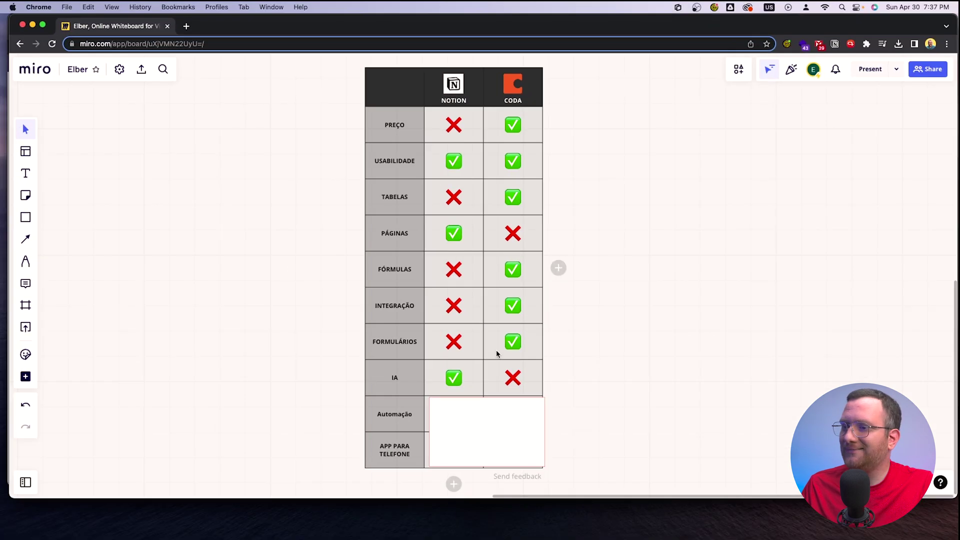
{"action": "left_click", "coordinate": [478, 430]}
{"action": "left_click_drag", "start_coordinate": [545, 397], "coordinate": [544, 431]}
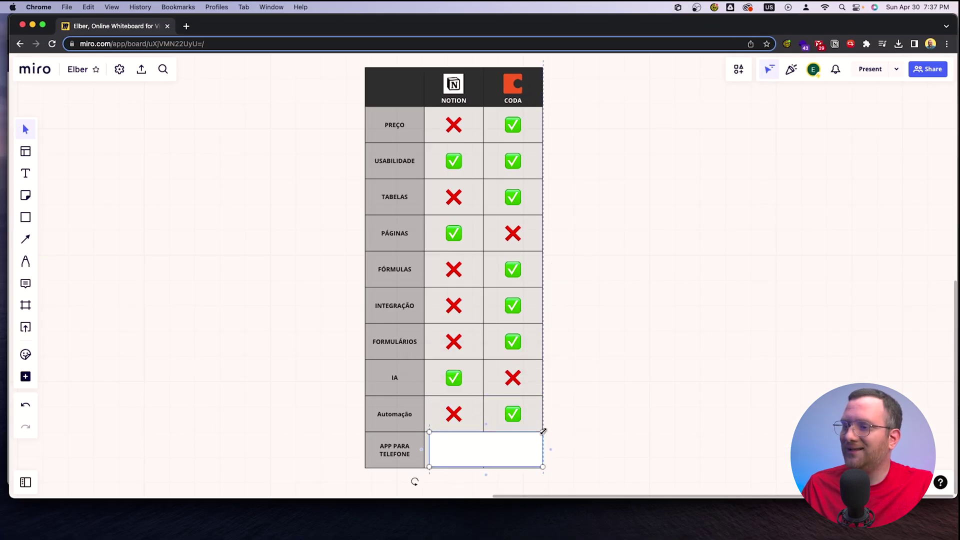
{"action": "left_click", "coordinate": [615, 386]}
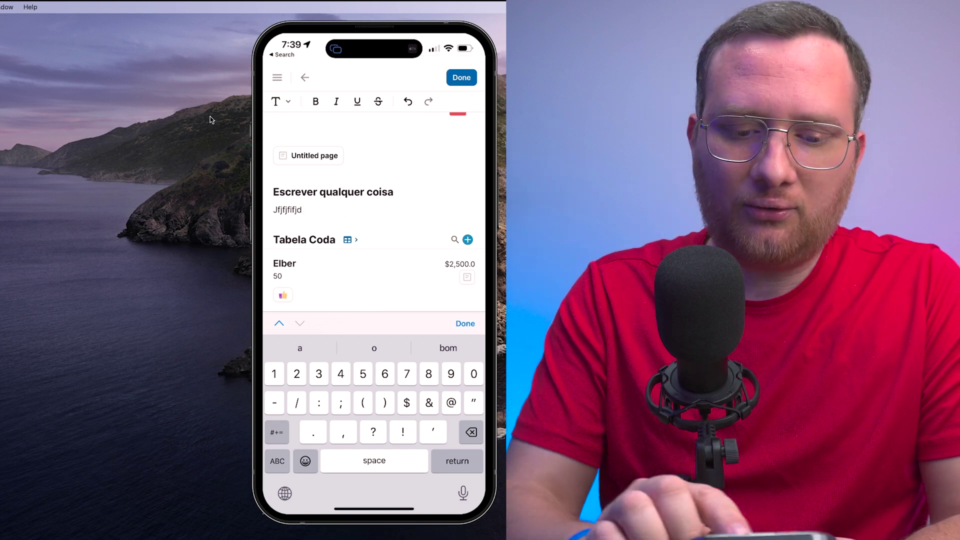
- In the Coda mobile app, erase the text line below the "Escrever qualquer coisa" heading
{"action": "key", "text": "BackSpace"}
{"action": "key", "text": "BackSpace"}
{"action": "key", "text": "BackSpace"}
{"action": "key", "text": "BackSpace"}
{"action": "key", "text": "BackSpace"}
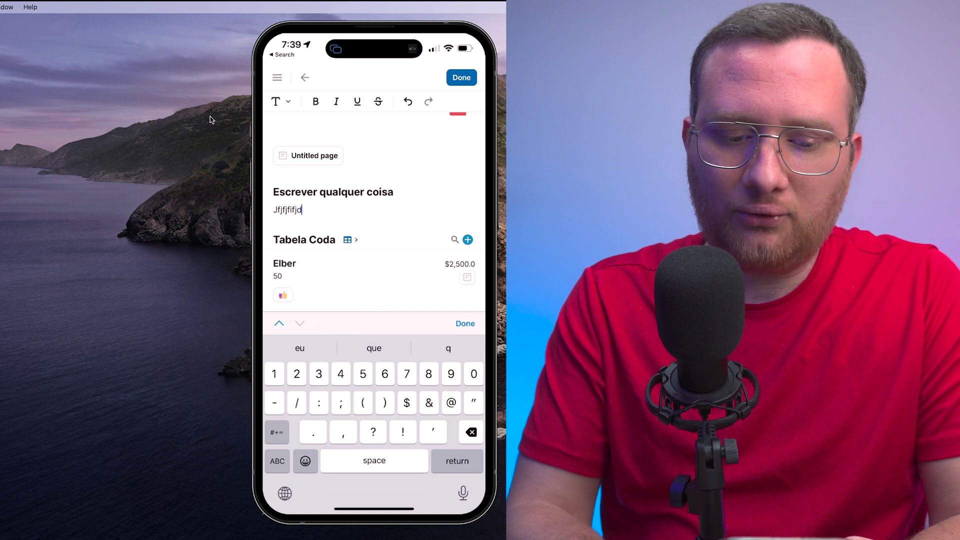
{"action": "key", "text": "BackSpace"}
{"action": "key", "text": "BackSpace"}
{"action": "key", "text": "BackSpace"}
{"action": "key", "text": "BackSpace"}
{"action": "key", "text": "BackSpace"}
{"action": "key", "text": "BackSpace"}
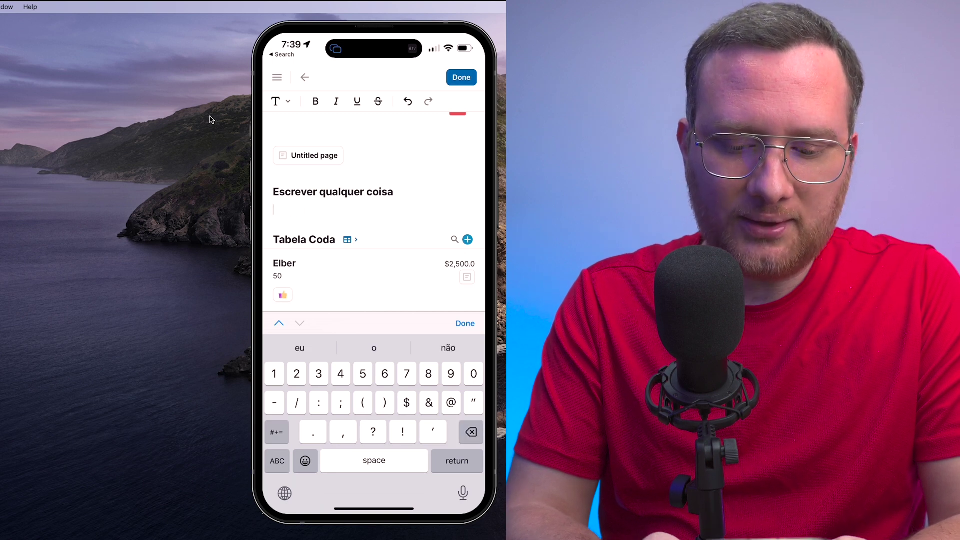
- Browse Tabela Coda on the phone, open its first row's details and start editing the Notes field
{"action": "scroll", "coordinate": [374, 300], "scroll_direction": "down", "scroll_amount": 3}
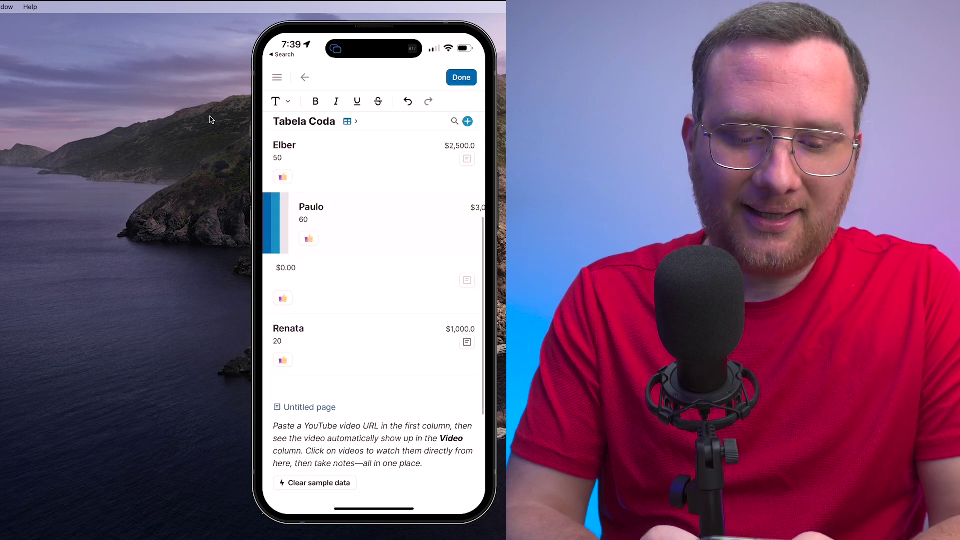
{"action": "scroll", "coordinate": [374, 301], "scroll_direction": "up", "scroll_amount": 2}
{"action": "left_click", "coordinate": [300, 215]}
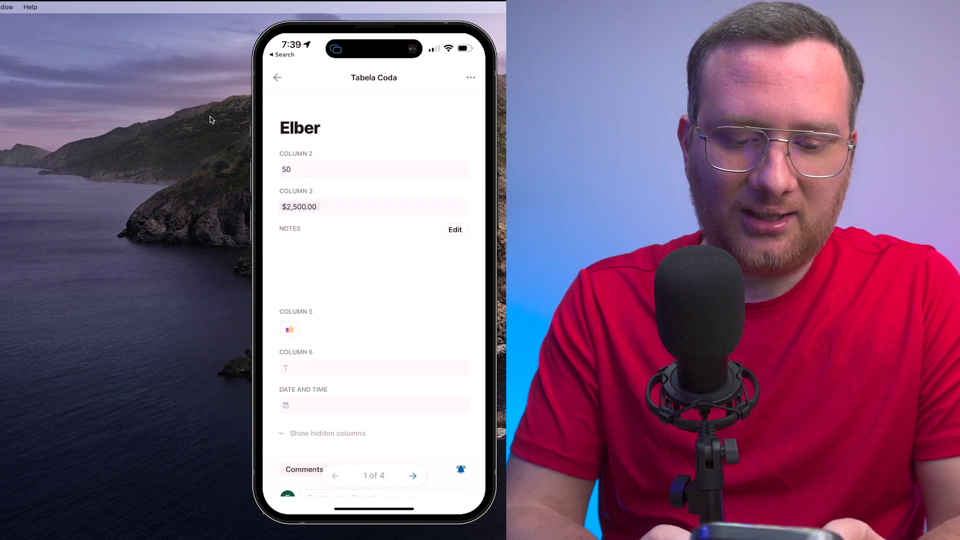
{"action": "left_click", "coordinate": [456, 230]}
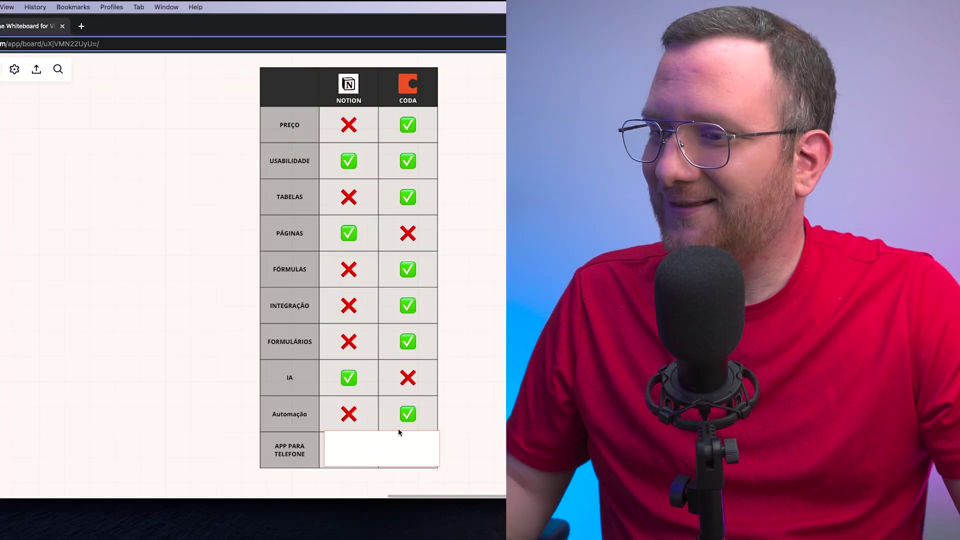
- On the Miro board, delete the white cover rectangle to uncover the APP PARA TELEFONE row
{"action": "left_click", "coordinate": [413, 456]}
{"action": "key", "text": "Delete"}
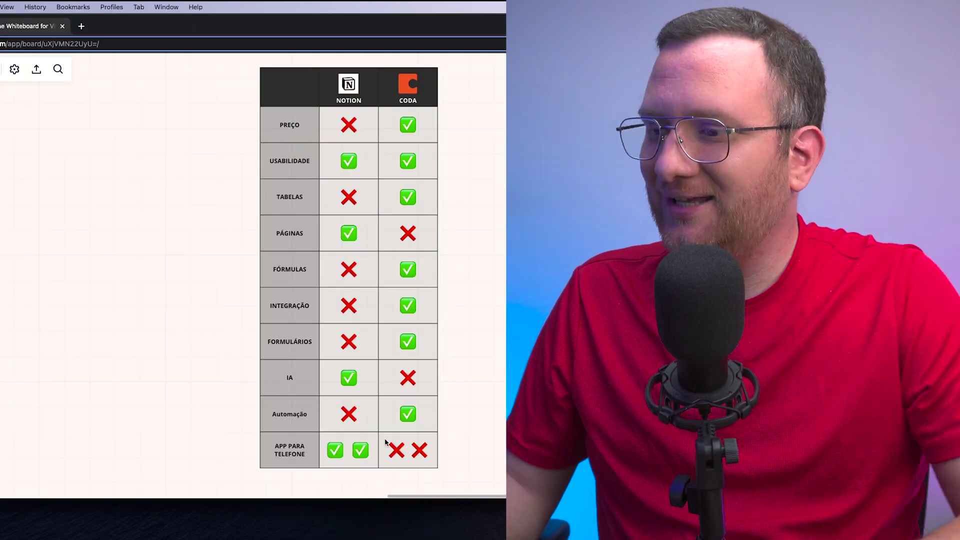